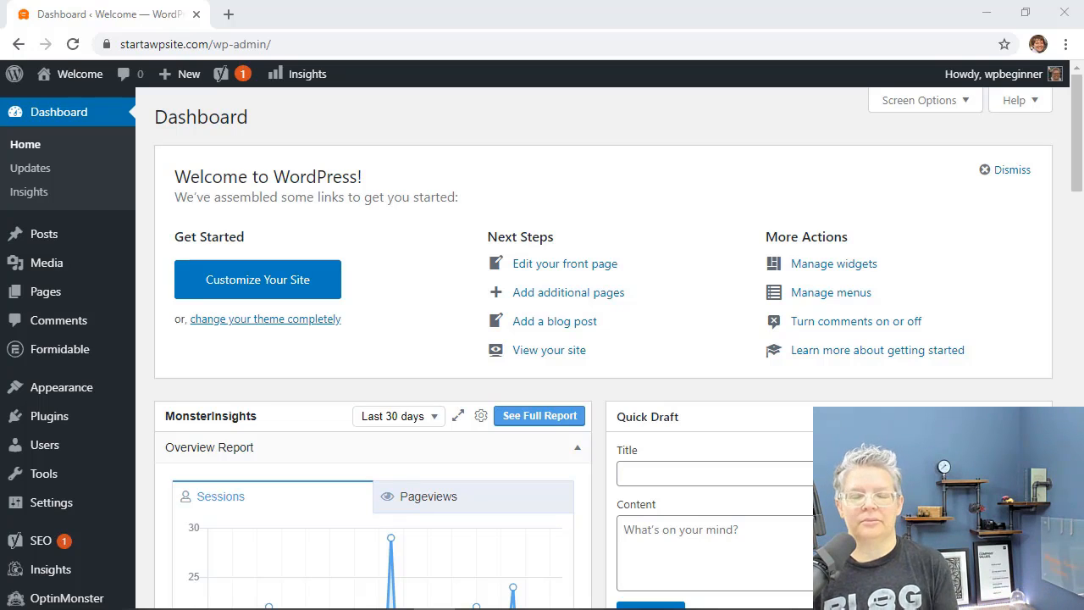
# Step: Search the plugin directory for "woocommerce", and install and activate the WooCommerce plugin
pyautogui.click(293, 375)
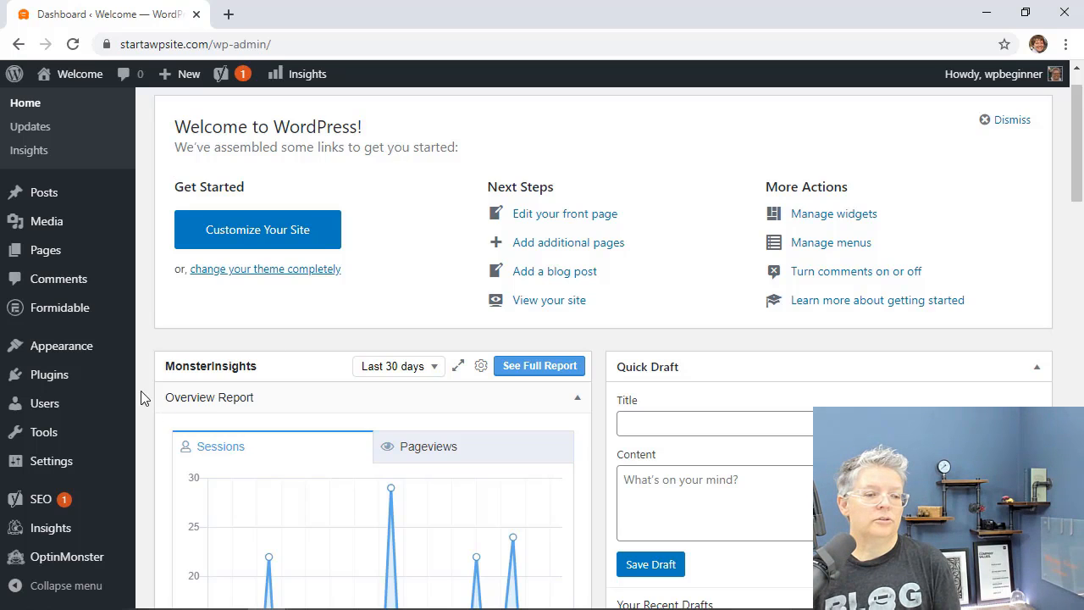
pyautogui.moveTo(78, 382)
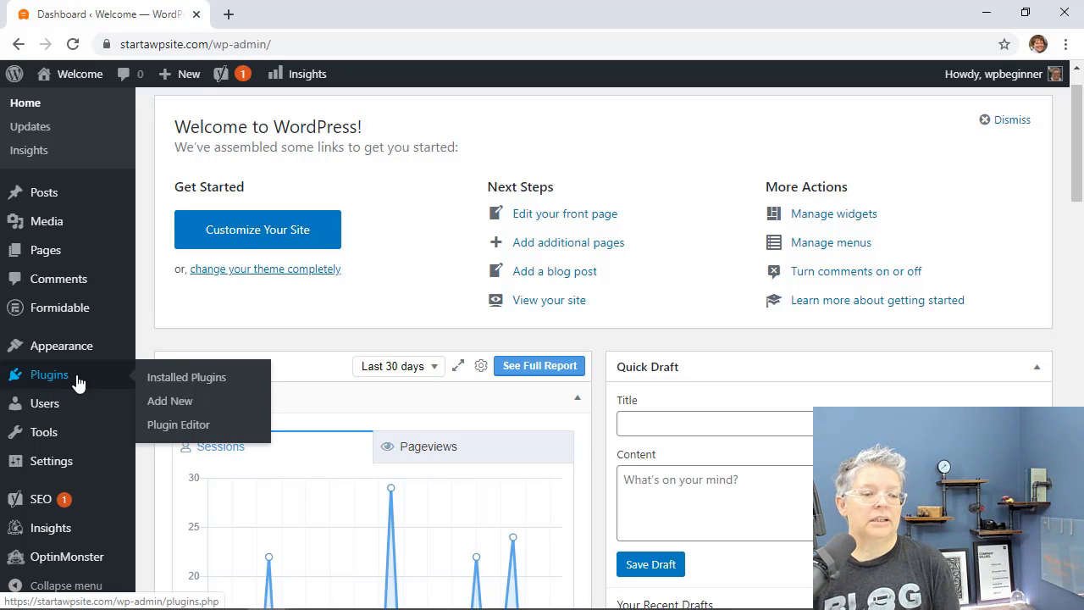
pyautogui.click(170, 406)
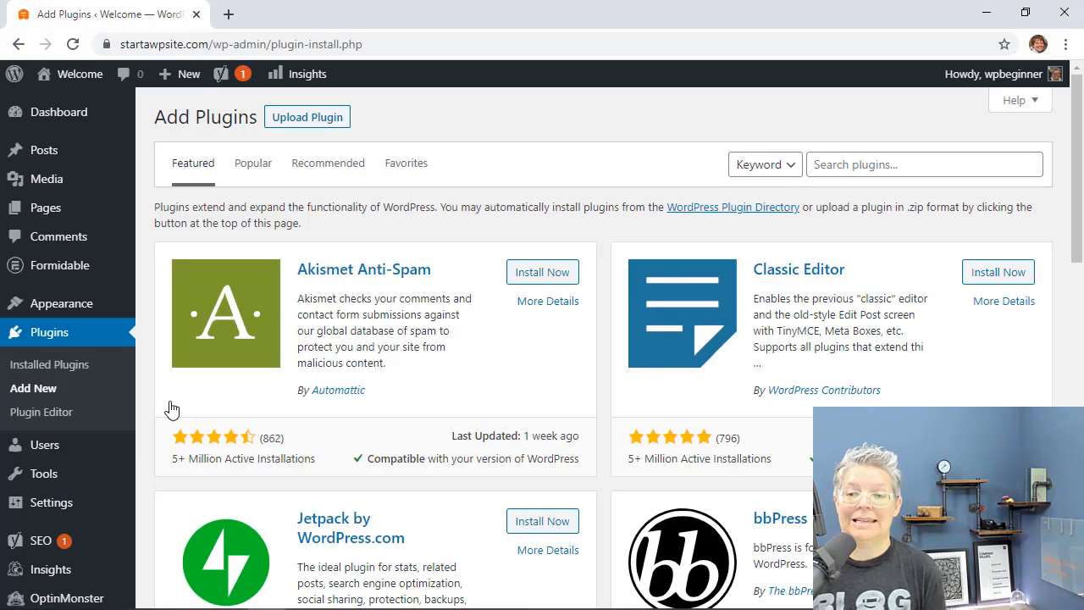
pyautogui.click(847, 165)
pyautogui.write('woocommerce')
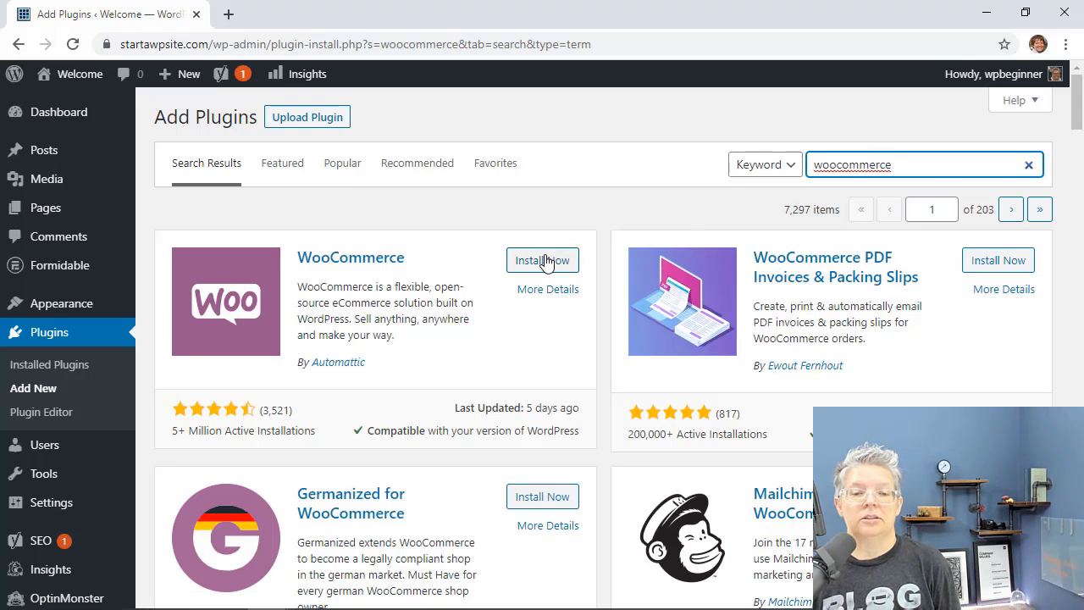
pyautogui.click(532, 262)
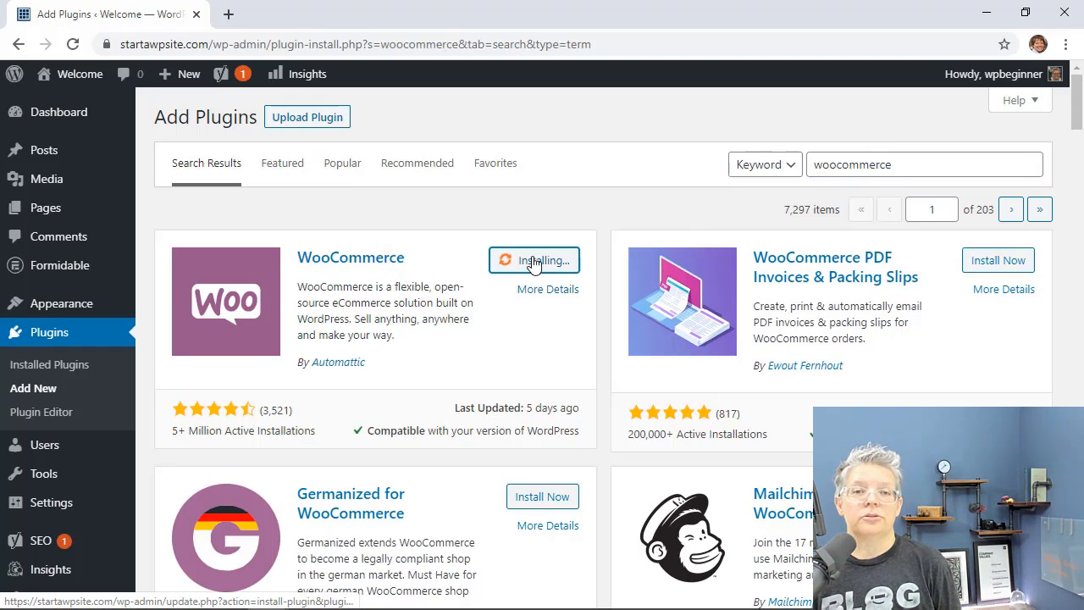
pyautogui.click(544, 261)
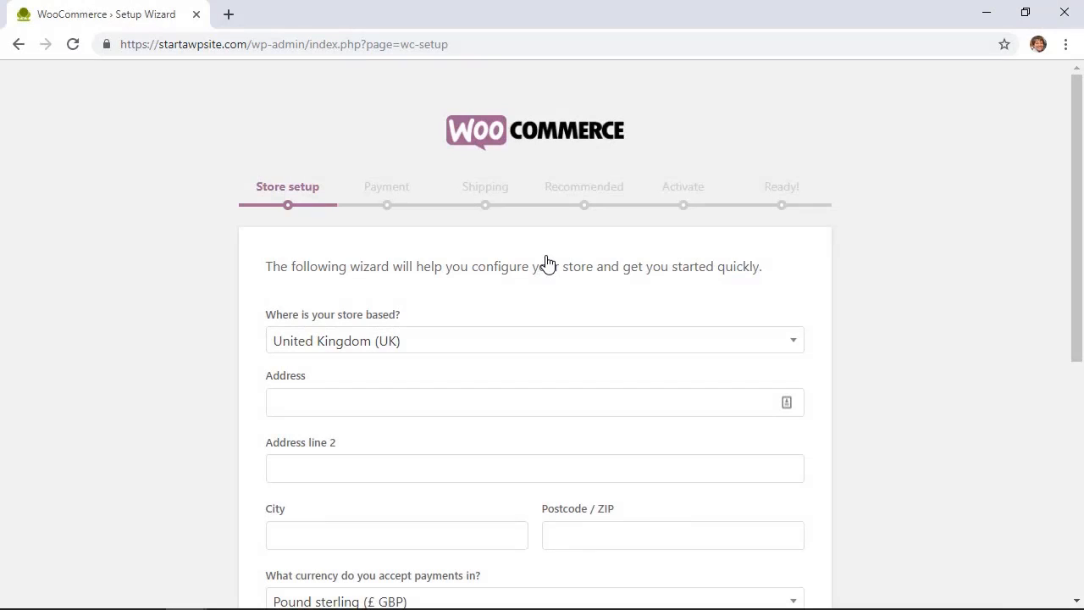
# Step: Set the store's base country to United States (US) and fill in the store's street address
pyautogui.scroll(-2, 525, 250)
pyautogui.click(500, 233)
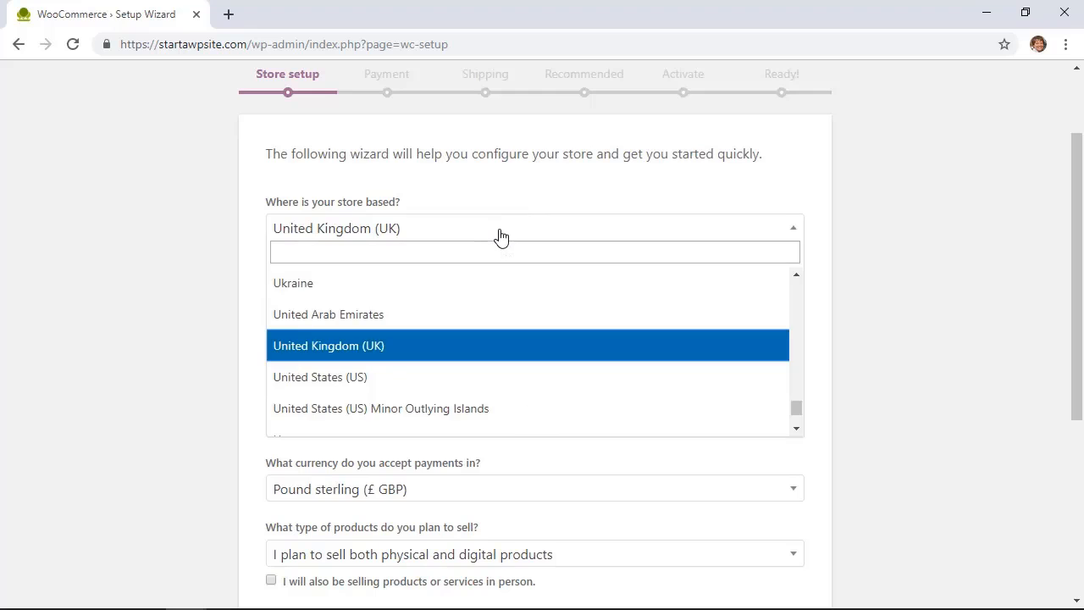
pyautogui.click(474, 382)
pyautogui.click(480, 290)
pyautogui.write('123 ')
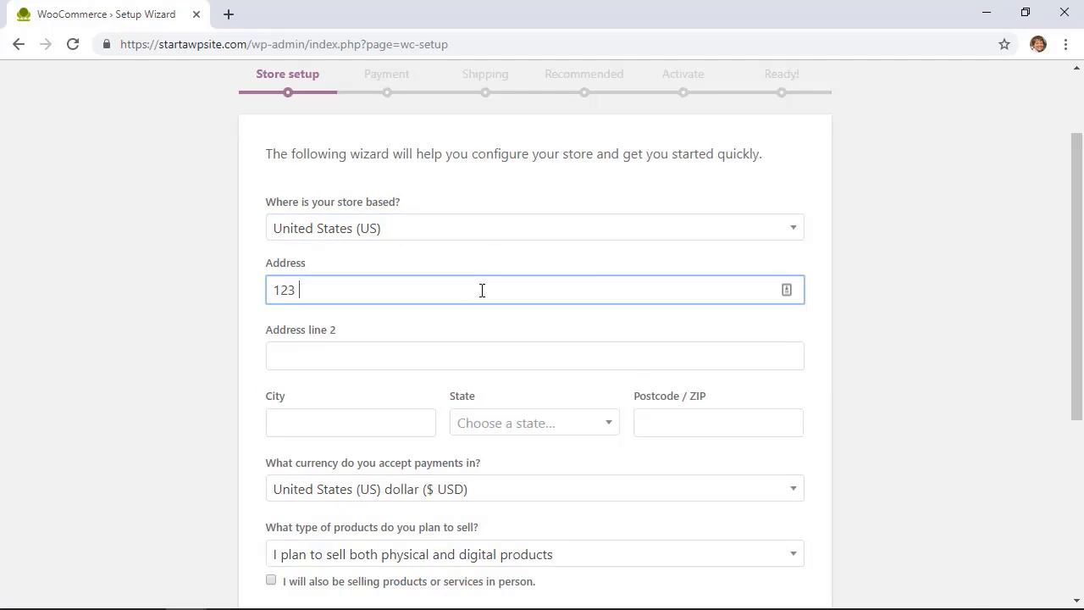
pyautogui.write('WordPress Way')
pyautogui.press('Tab')
pyautogui.press('Tab')
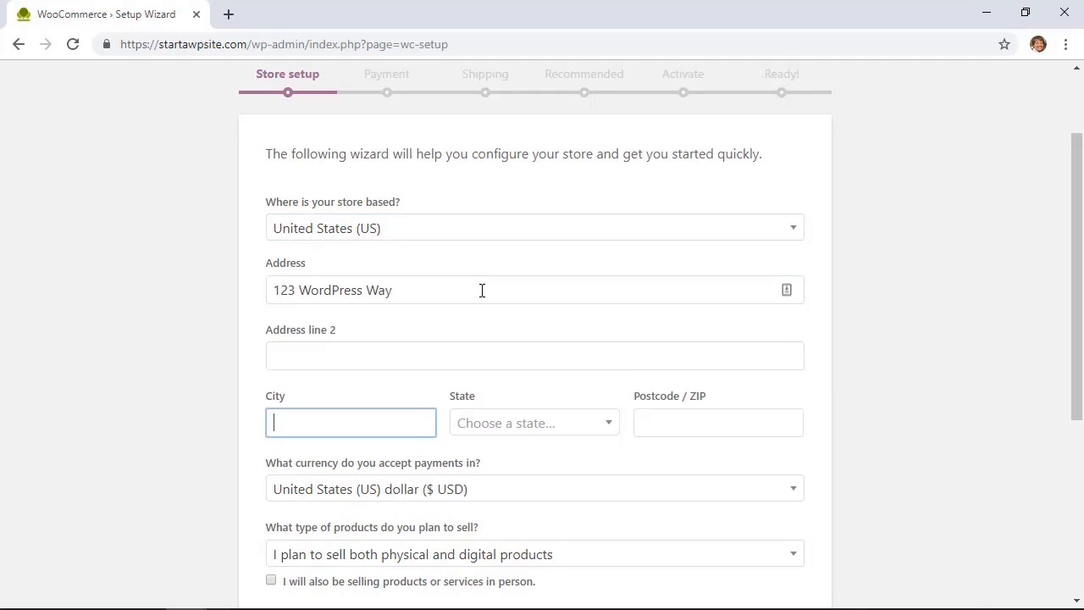
# Step: Fill in the store's city, state and postcode in the store setup form
pyautogui.write('Ne')
pyautogui.press('BackSpace')
pyautogui.press('BackSpace')
pyautogui.write('Miami')
pyautogui.press('Tab')
pyautogui.write('ff')
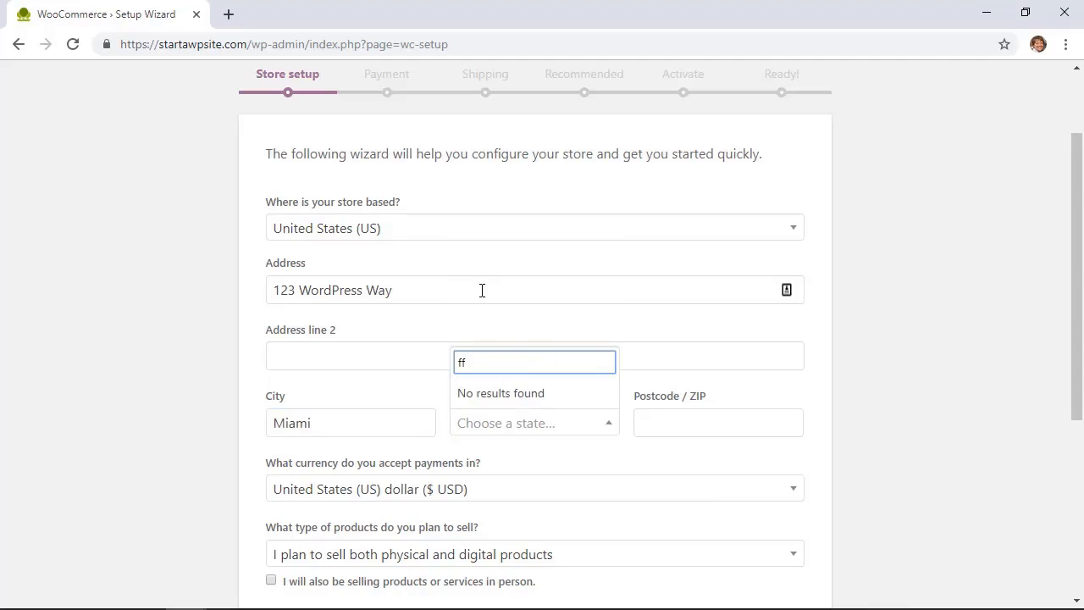
pyautogui.press('BackSpace')
pyautogui.click(508, 315)
pyautogui.click(670, 419)
pyautogui.write('12365')
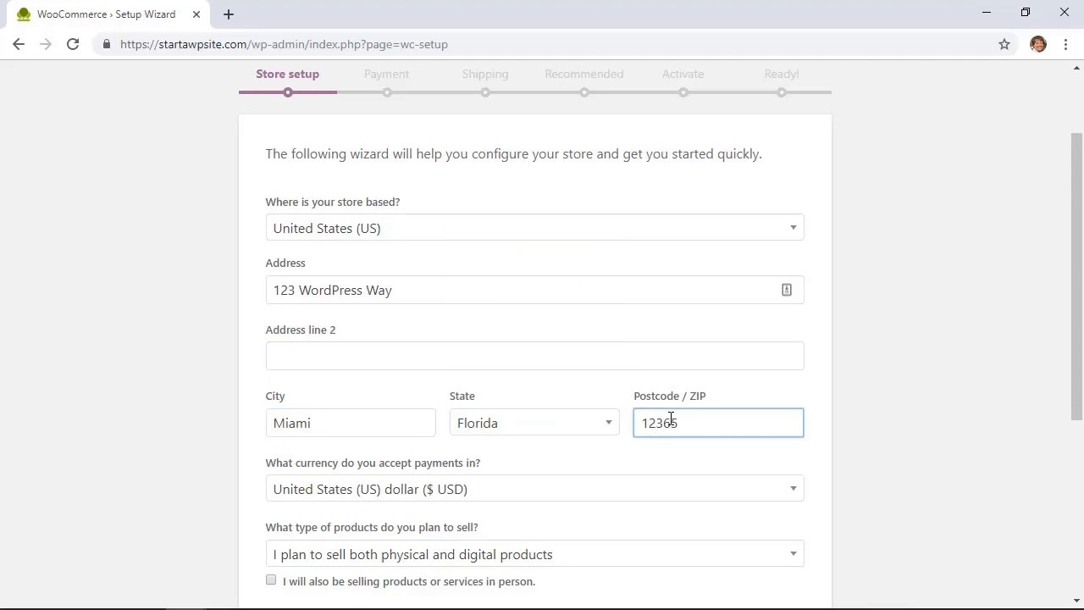
# Step: Keep United States (US) dollar as currency and both physical and digital products as product type, and submit the store setup
pyautogui.scroll(-4, 682, 415)
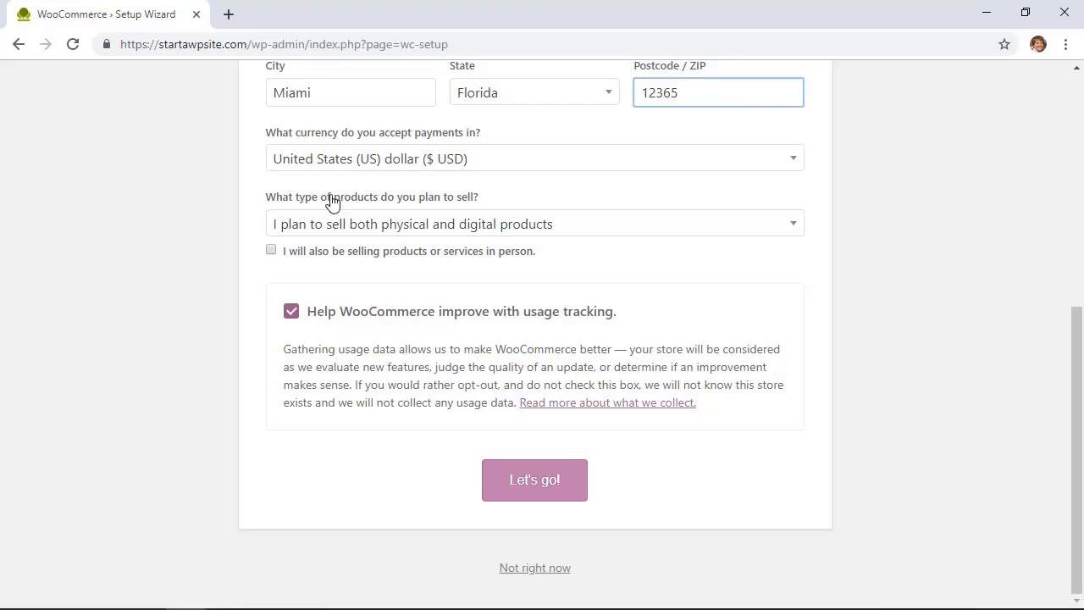
pyautogui.click(442, 165)
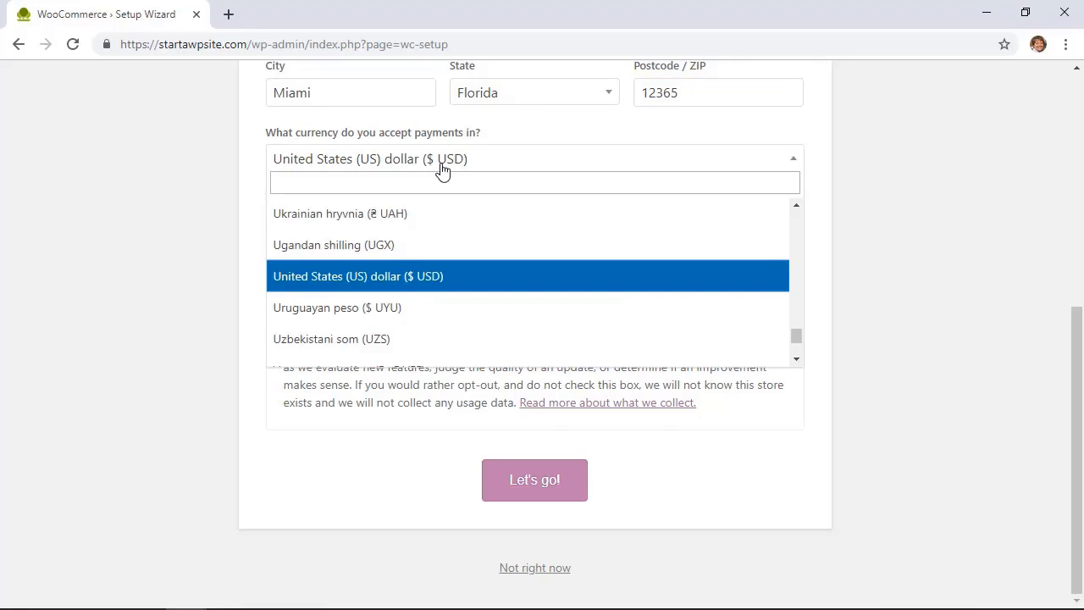
pyautogui.click(441, 167)
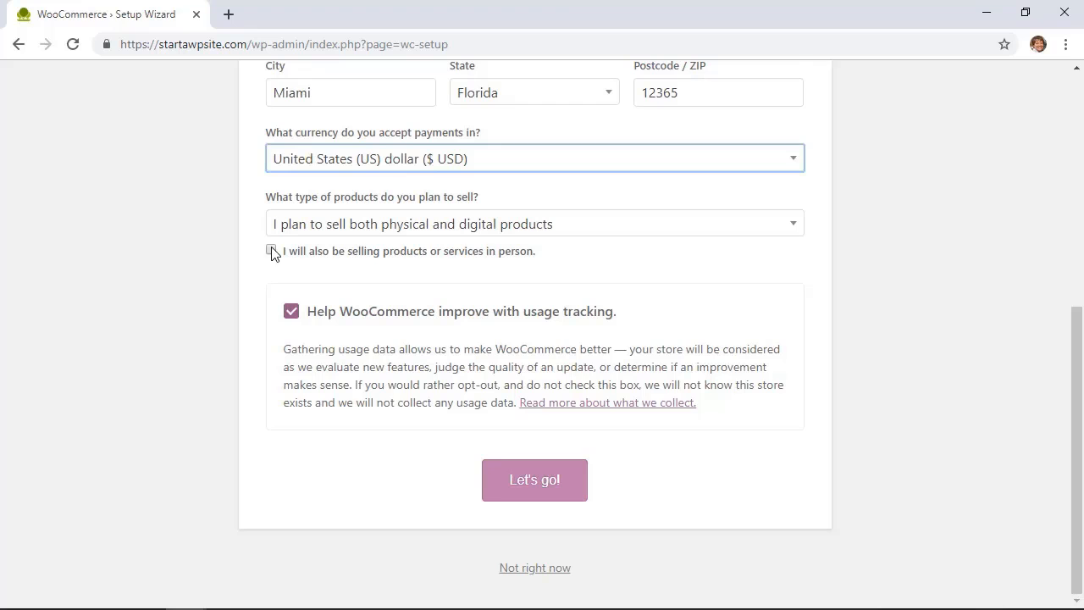
pyautogui.click(336, 225)
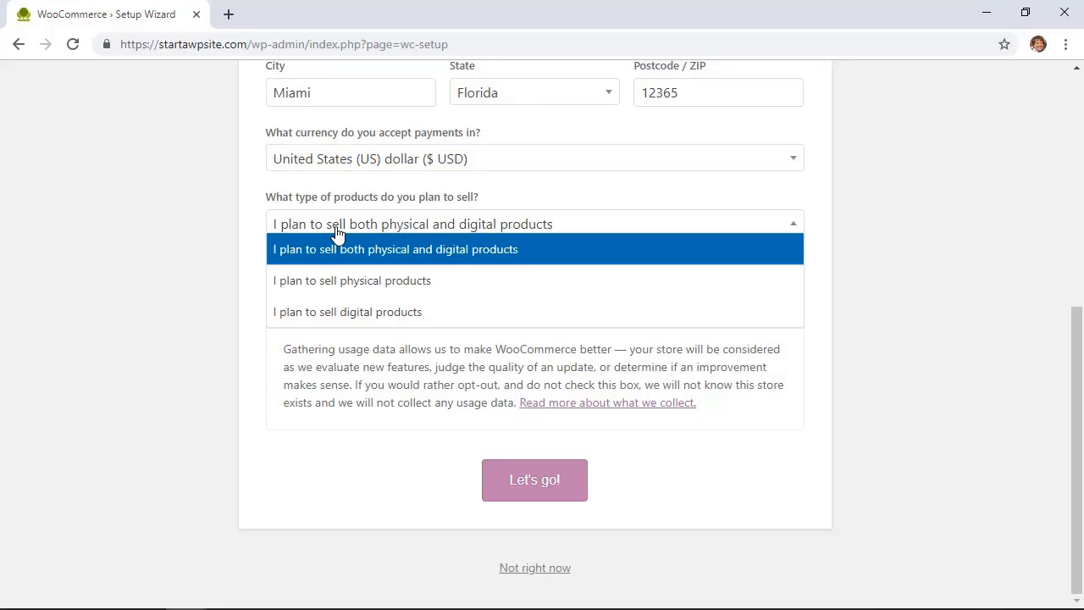
pyautogui.click(341, 251)
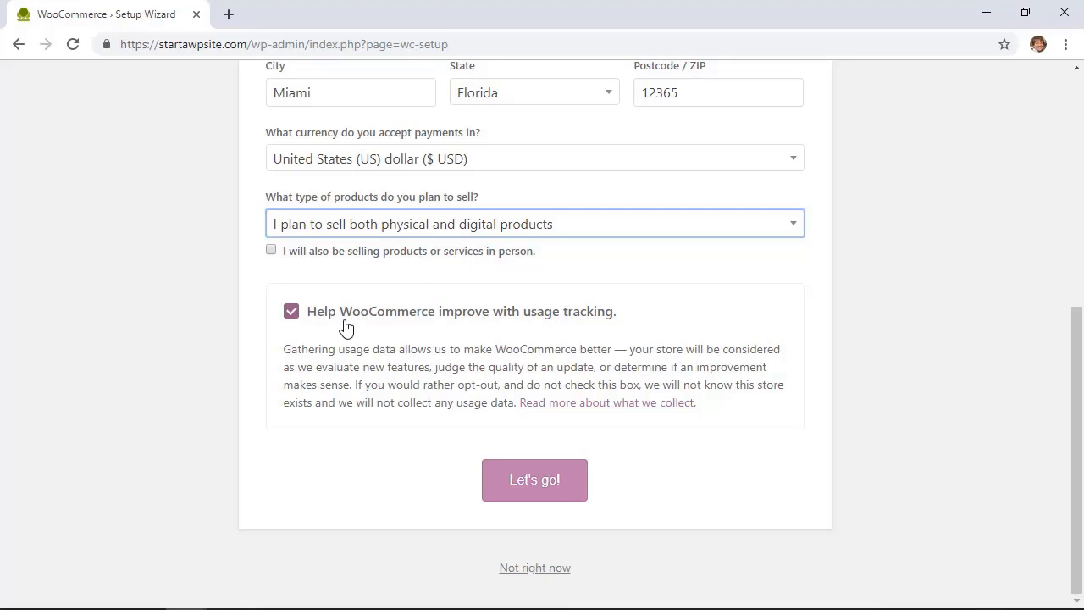
pyautogui.click(535, 493)
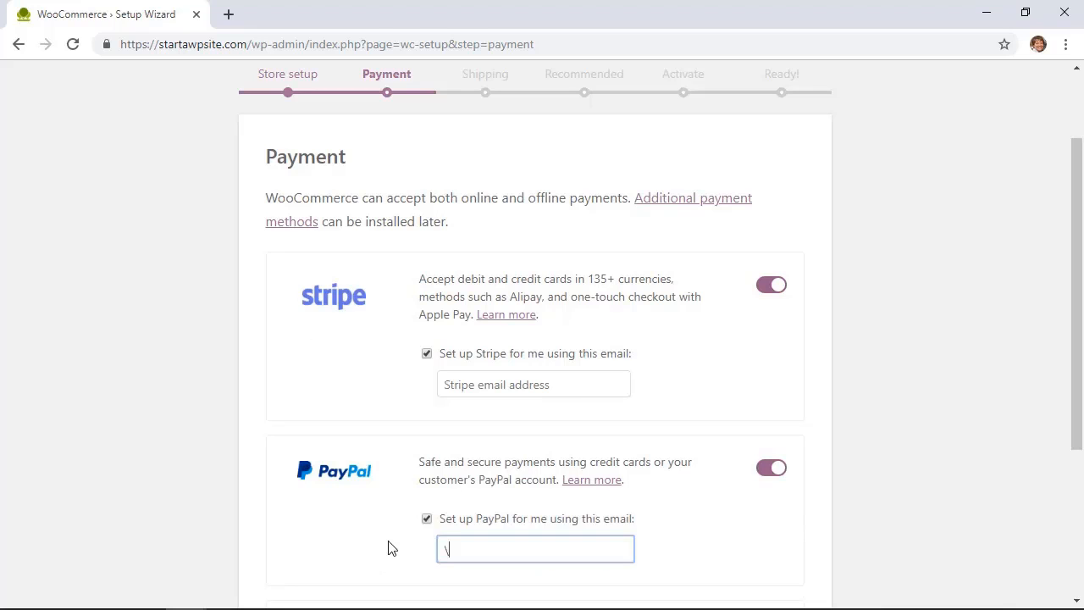
# Step: Empty the PayPal email field and, after reviewing the offline payment methods, continue to the shipping setup
pyautogui.press('BackSpace')
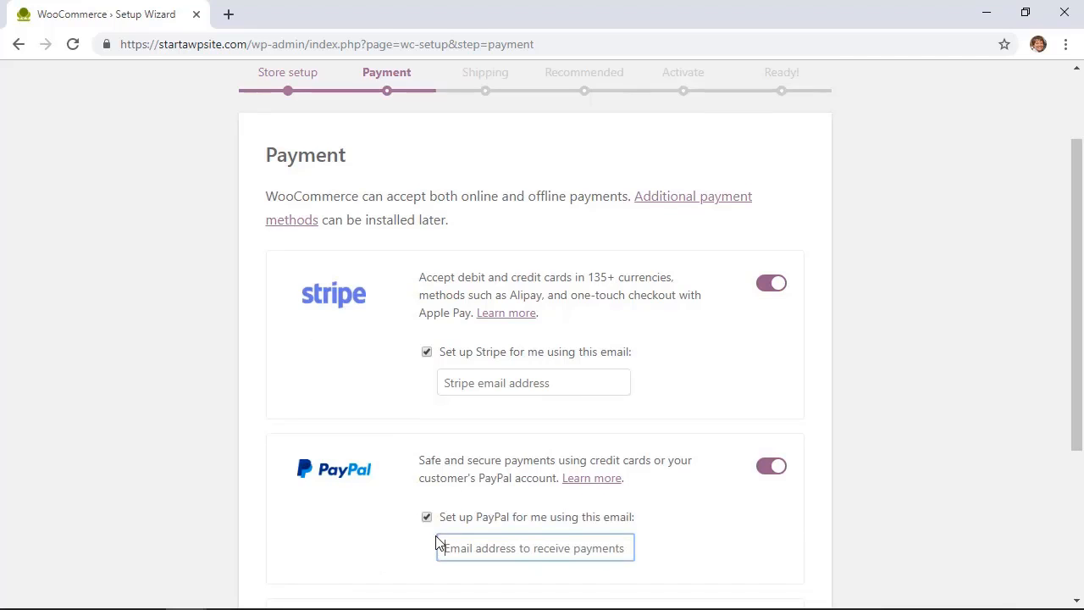
pyautogui.scroll(-1, 436, 545)
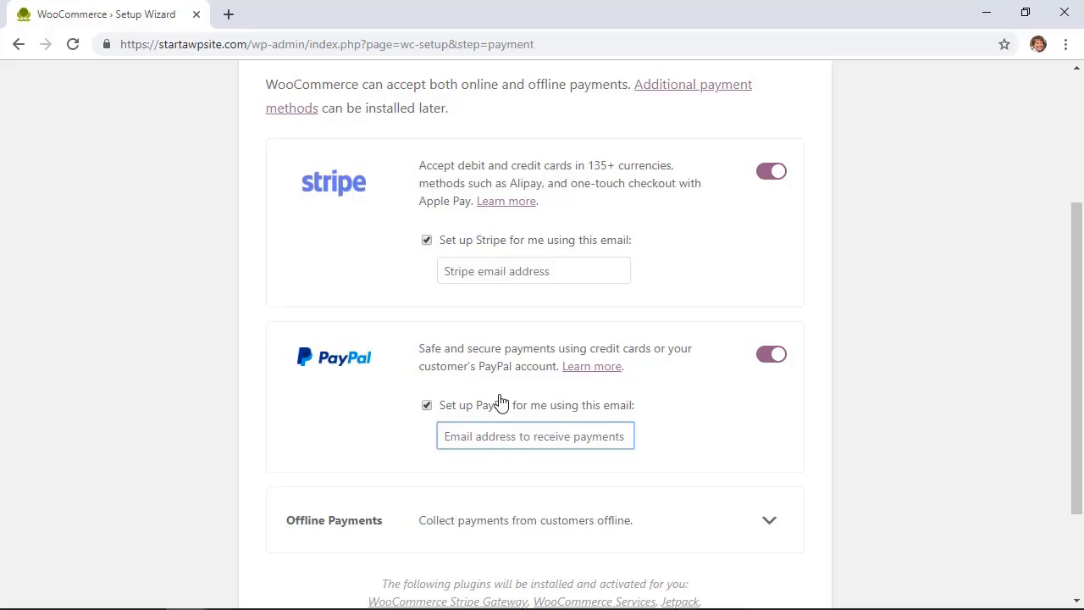
pyautogui.scroll(-1, 787, 404)
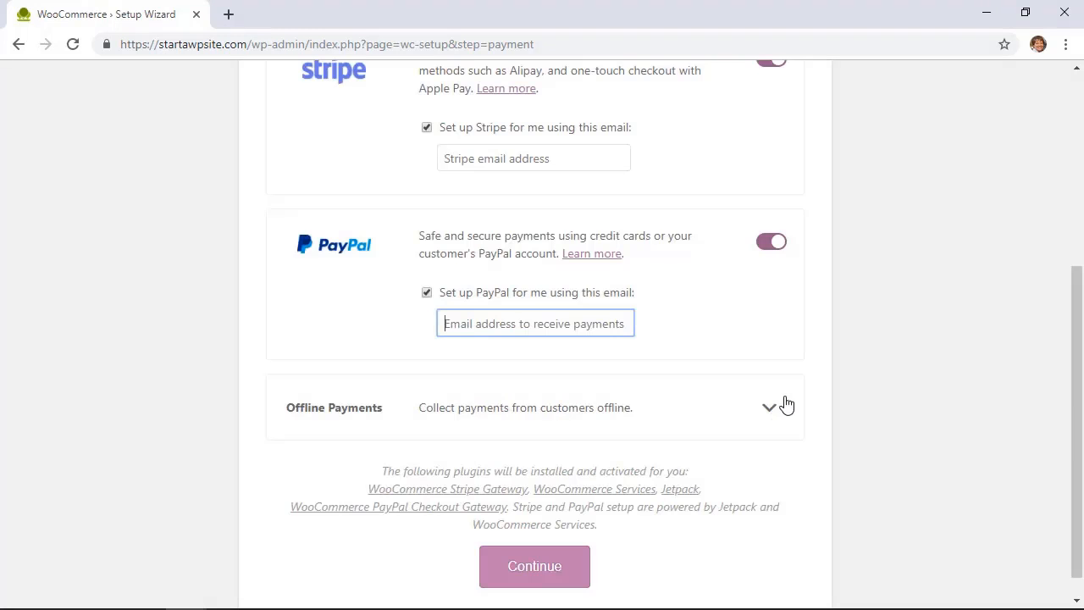
pyautogui.click(775, 415)
pyautogui.scroll(-1, 812, 426)
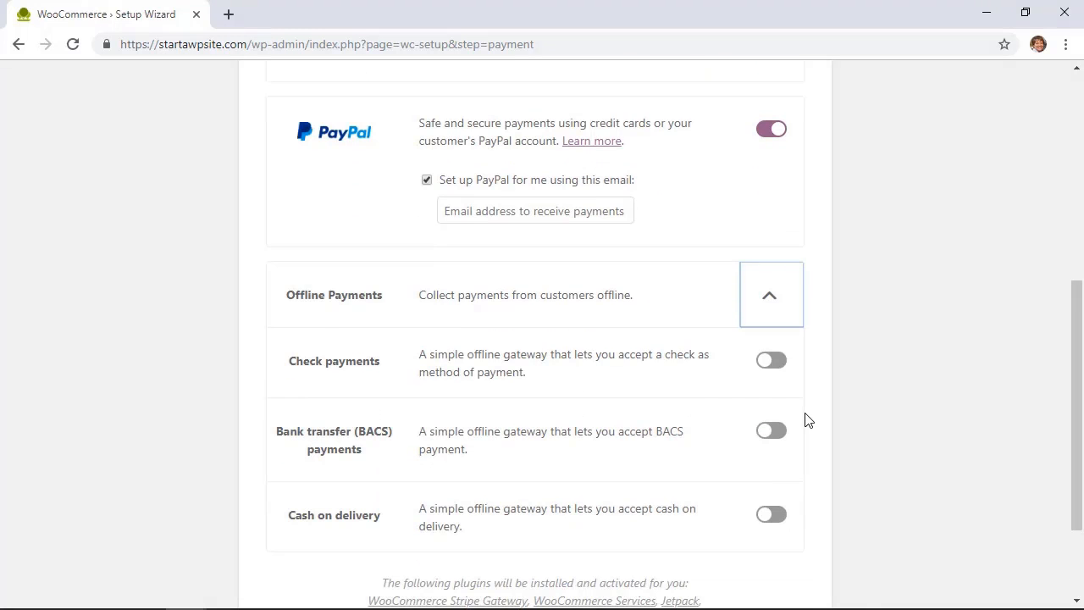
pyautogui.scroll(-1, 808, 420)
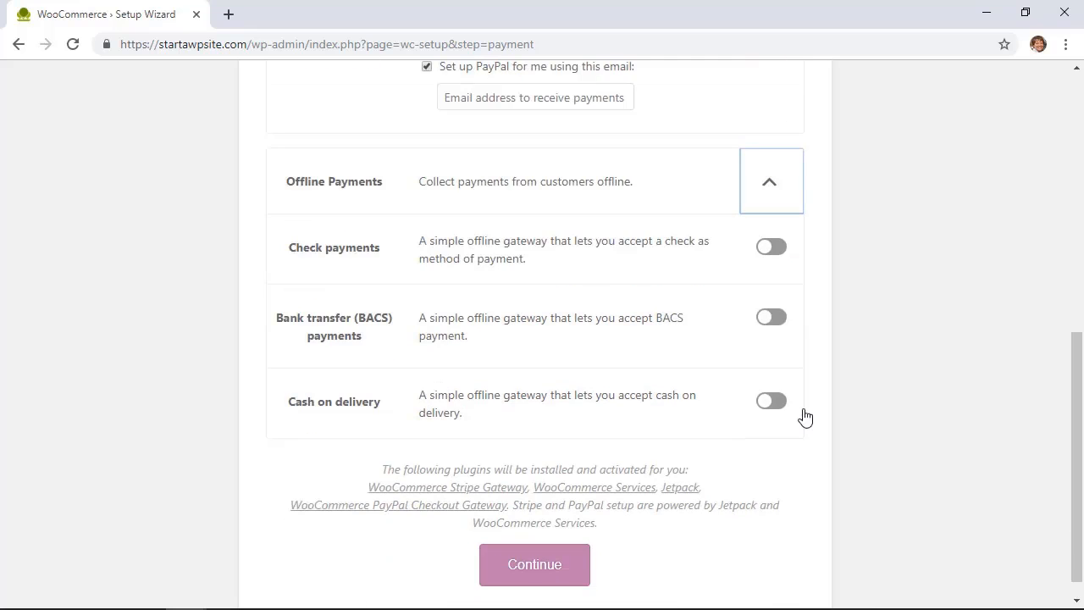
pyautogui.scroll(3, 803, 413)
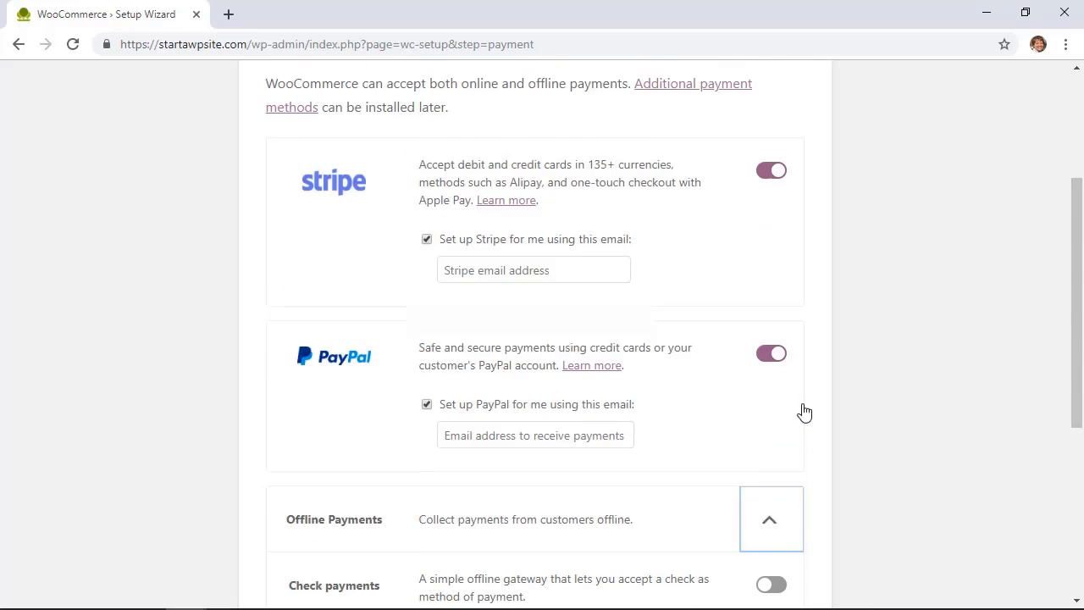
pyautogui.click(549, 545)
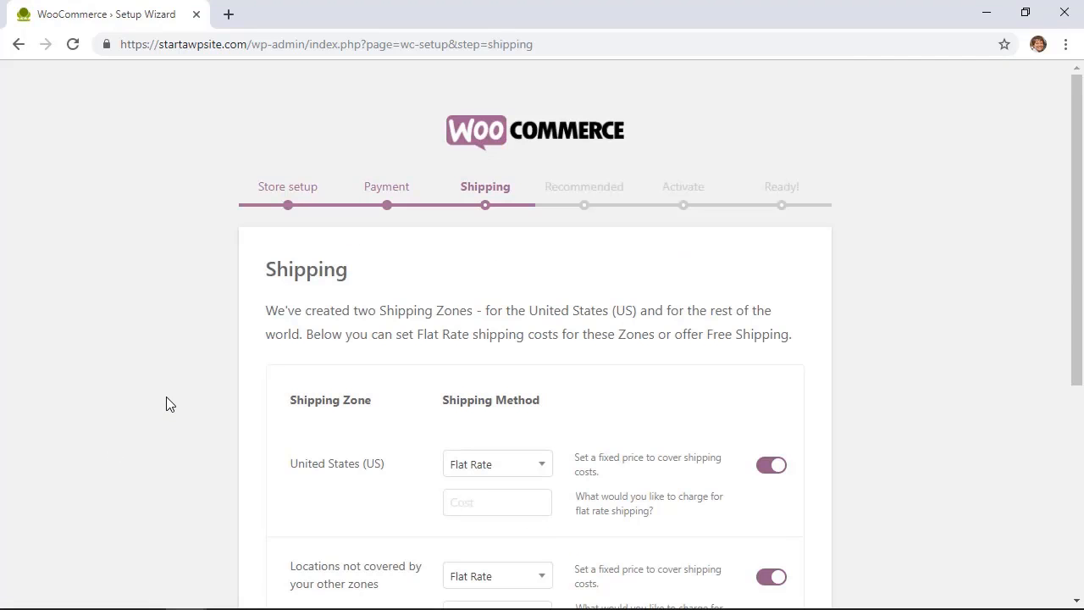
# Step: Set the flat rate shipping cost for the United States (US) zone to 5
pyautogui.scroll(-3, 168, 404)
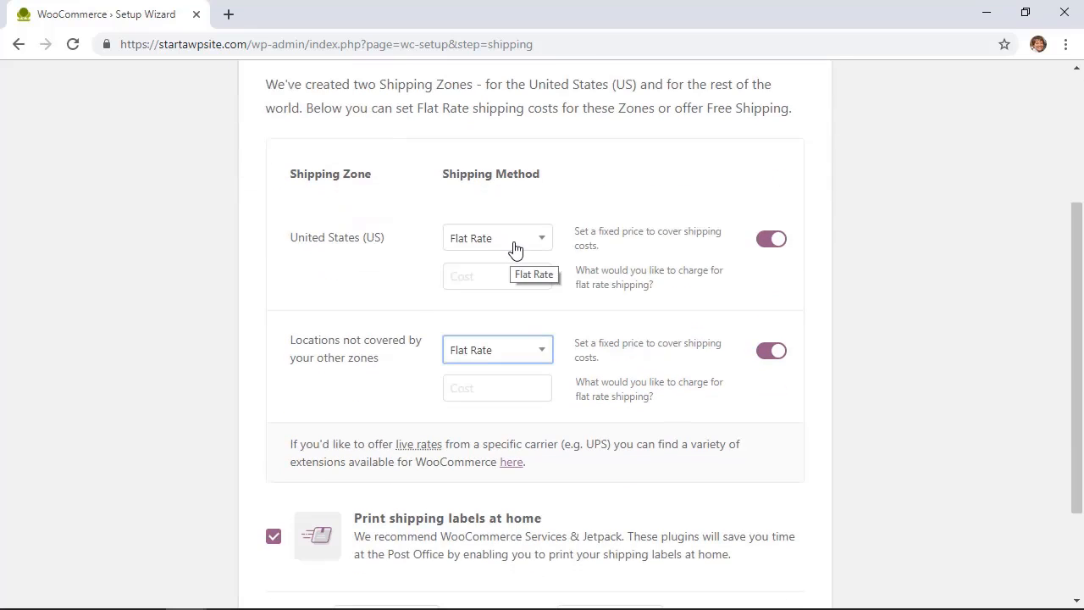
pyautogui.scroll(1, 515, 248)
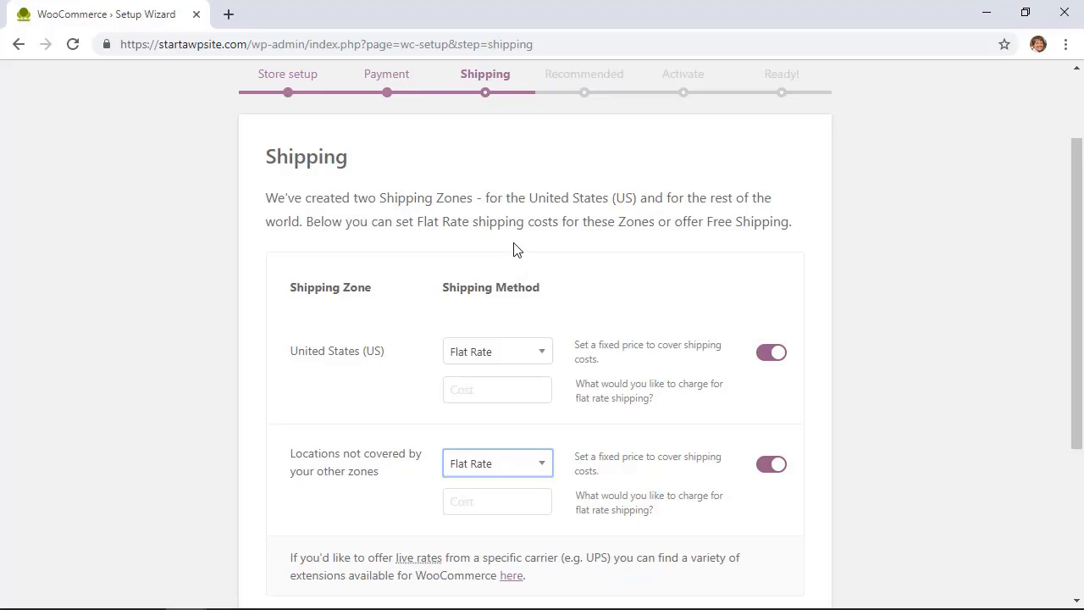
pyautogui.scroll(-1, 515, 248)
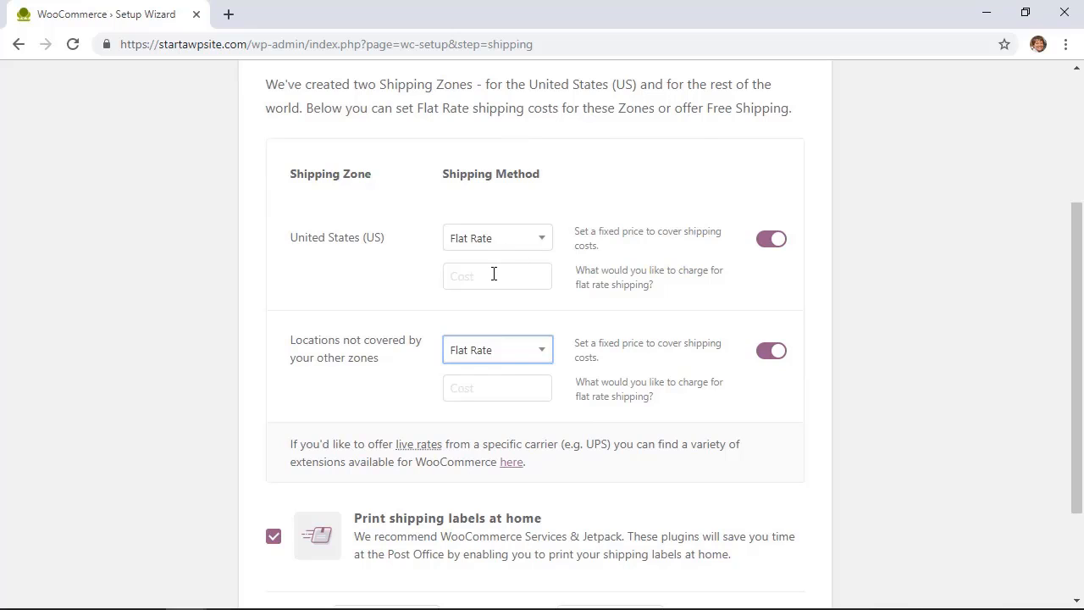
pyautogui.click(494, 275)
pyautogui.write('5')
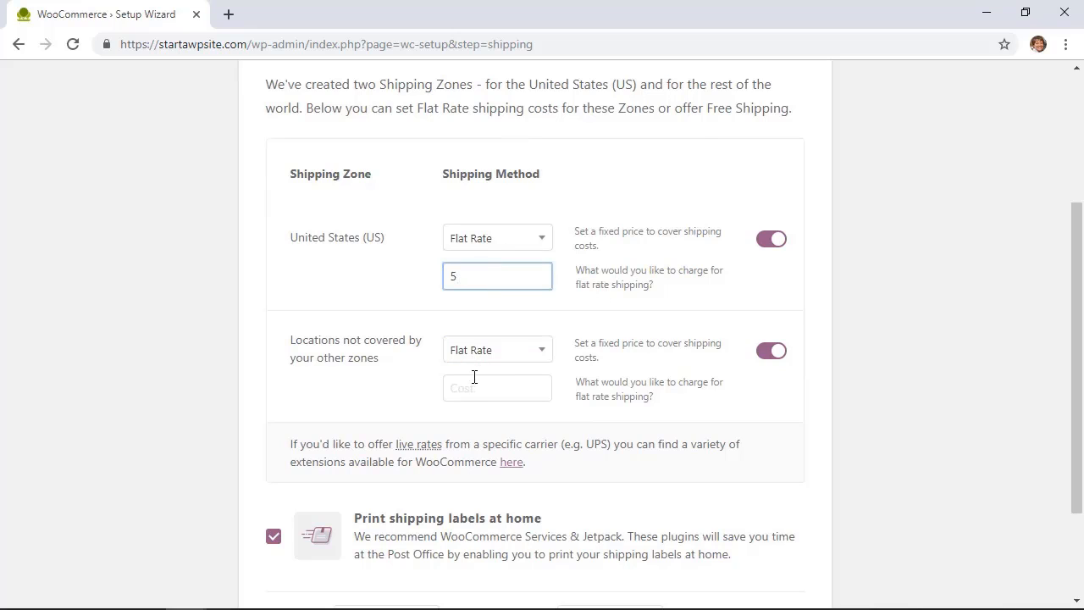
# Step: Change the United States (US) zone to Free Shipping and set a flat rate of 10 for locations not covered by other zones
pyautogui.click(503, 243)
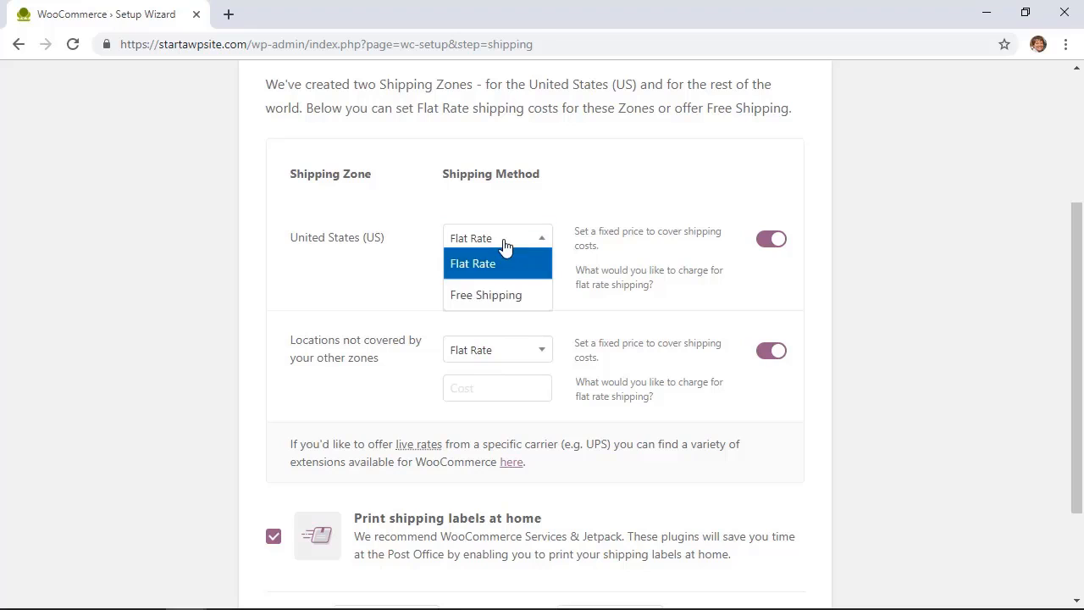
pyautogui.click(486, 304)
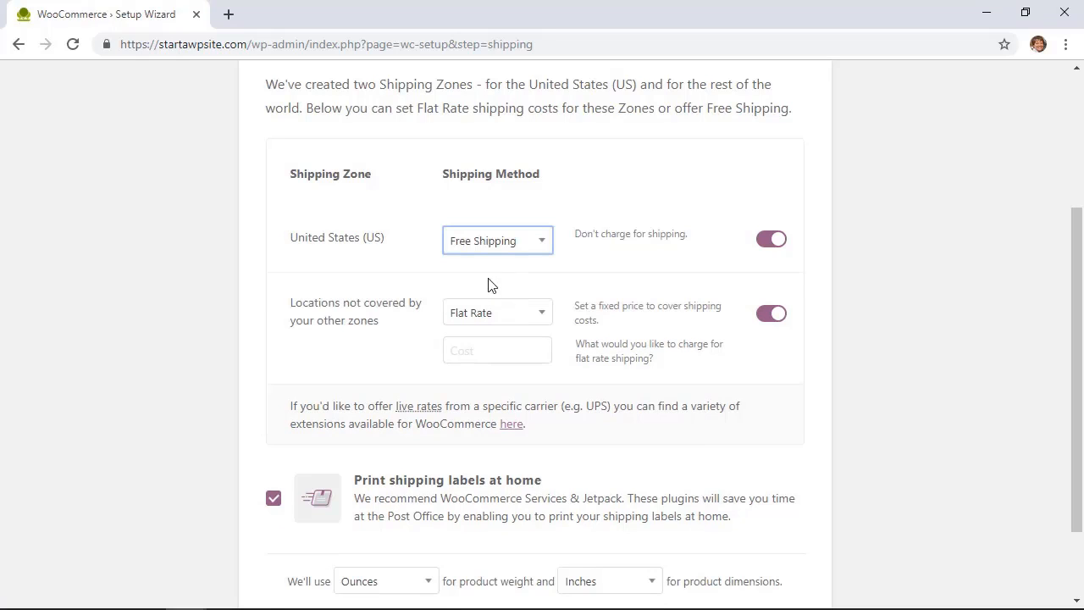
pyautogui.click(486, 346)
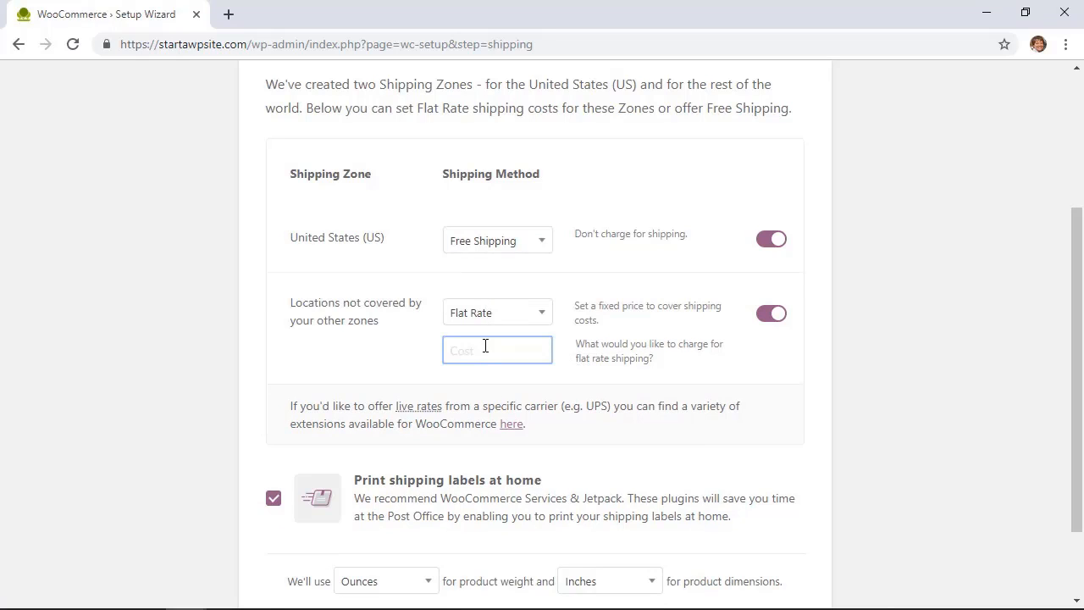
pyautogui.write('10')
# Step: Choose Ounces for product weight and keep Inches for product dimensions
pyautogui.scroll(-1, 374, 316)
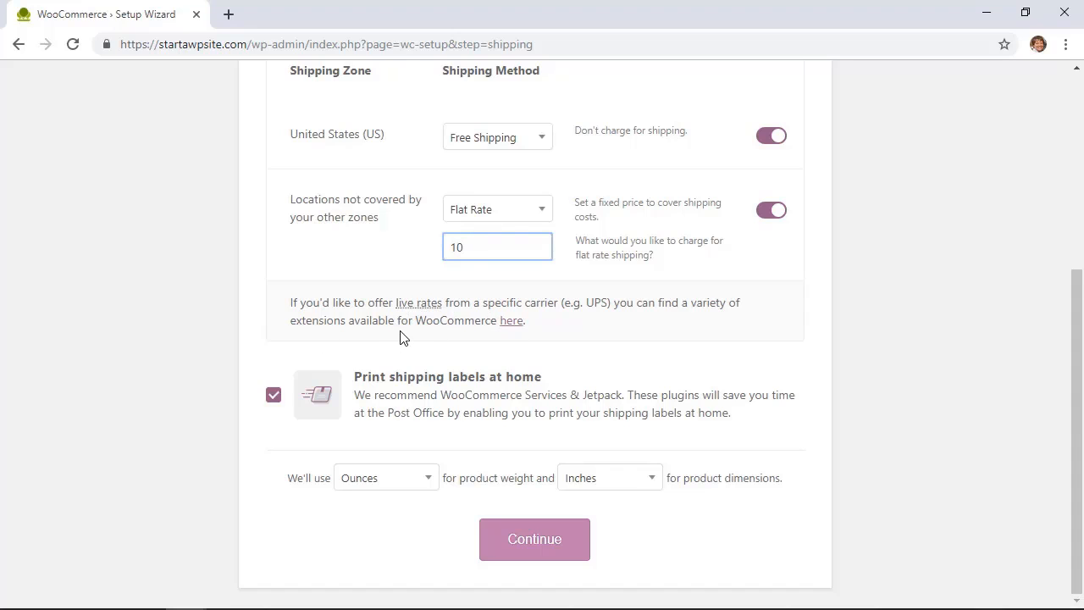
pyautogui.click(367, 481)
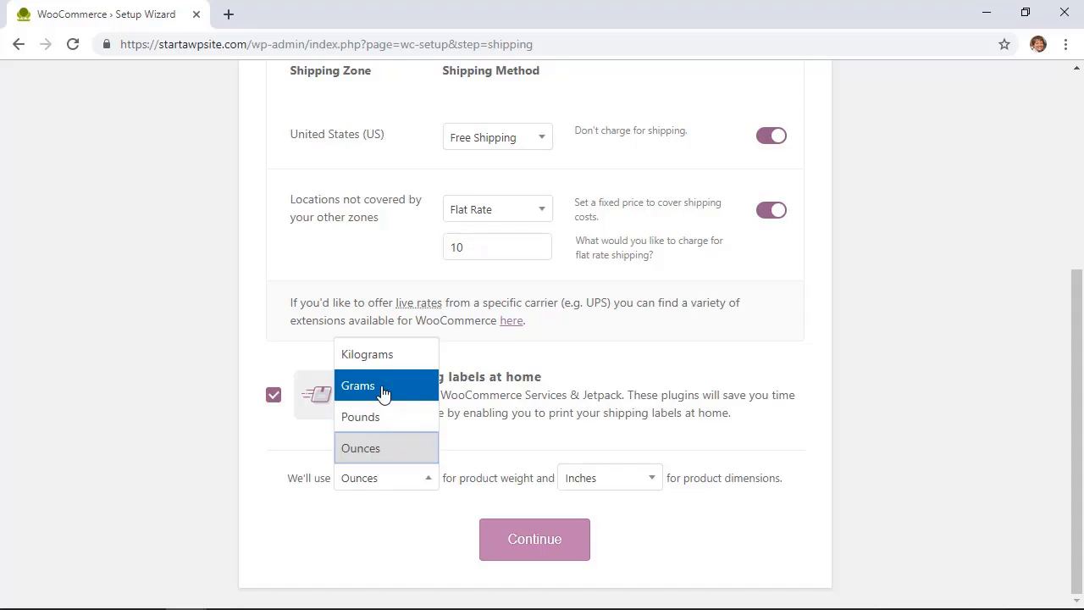
pyautogui.click(387, 457)
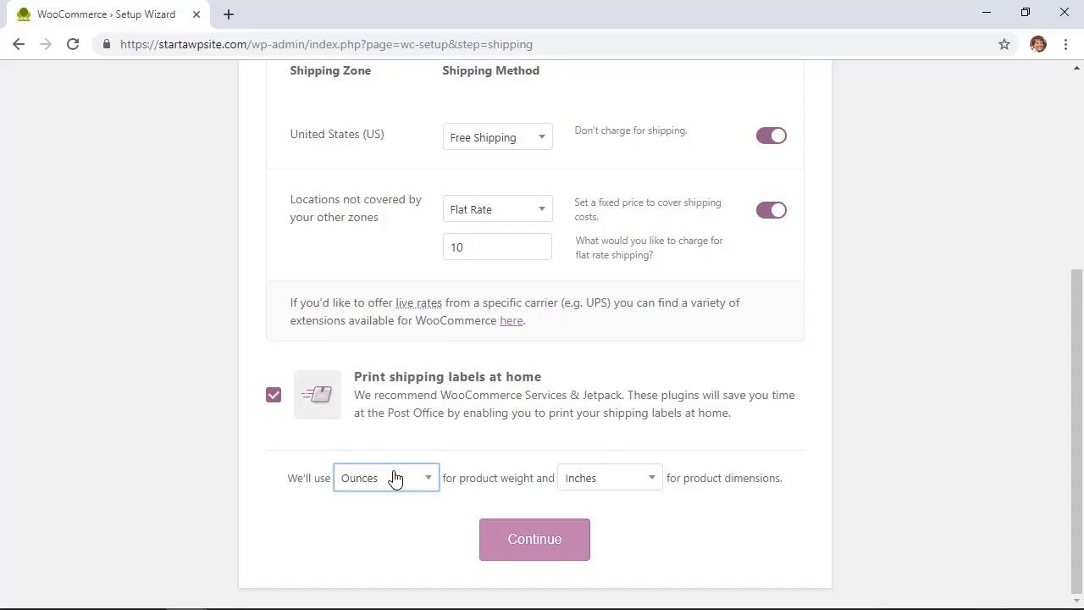
pyautogui.click(585, 490)
pyautogui.click(588, 490)
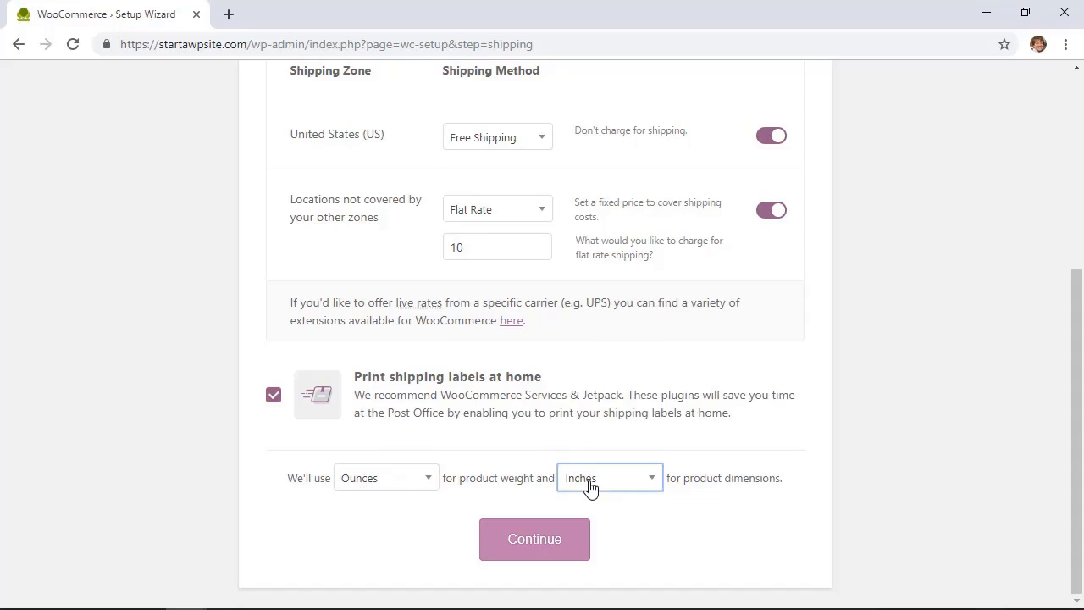
# Step: Continue past the shipping setup, deselect the recommended Automated Taxes, Facebook and Mailchimp features, and proceed to the activation step
pyautogui.click(519, 548)
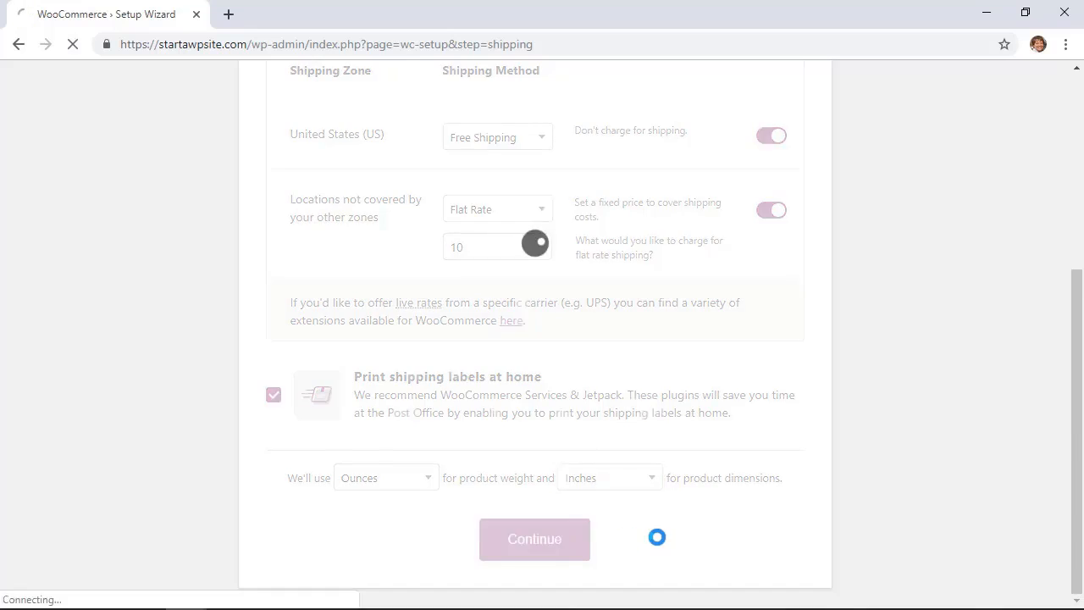
pyautogui.scroll(-2, 855, 520)
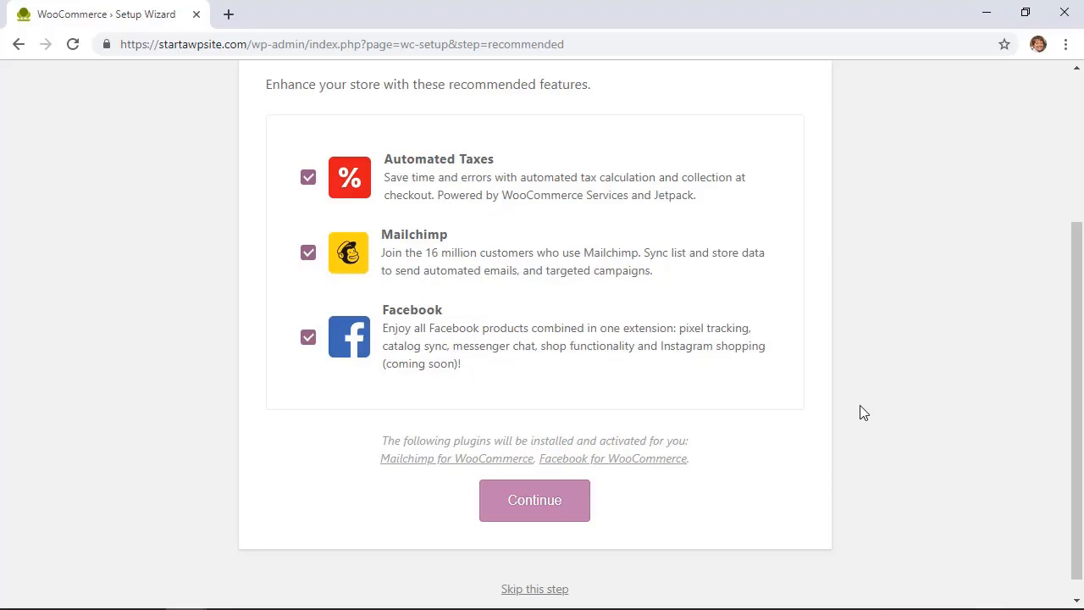
pyautogui.click(312, 184)
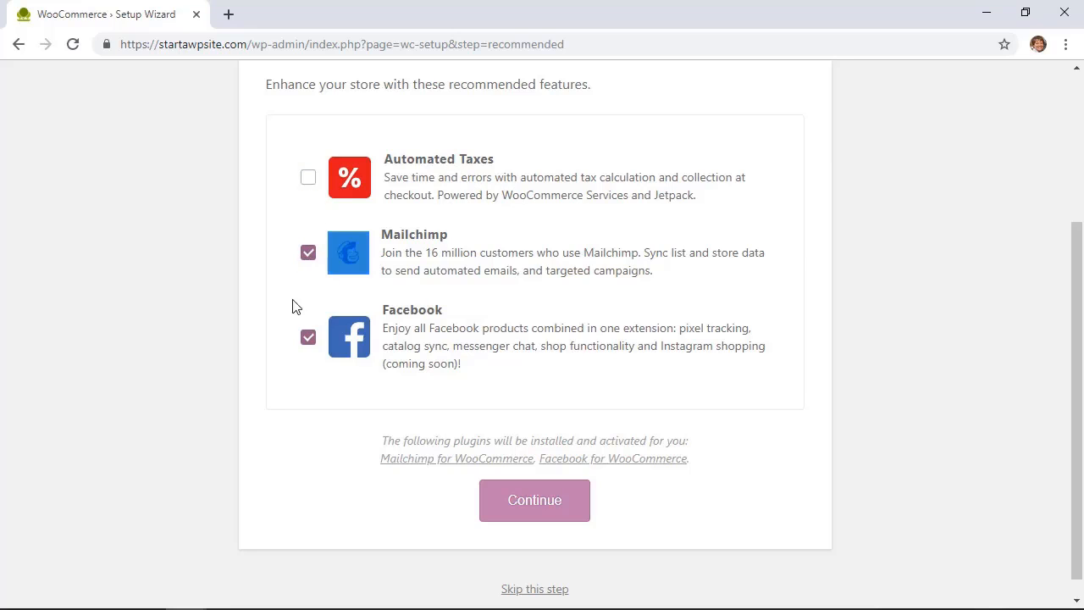
pyautogui.click(309, 340)
pyautogui.click(307, 255)
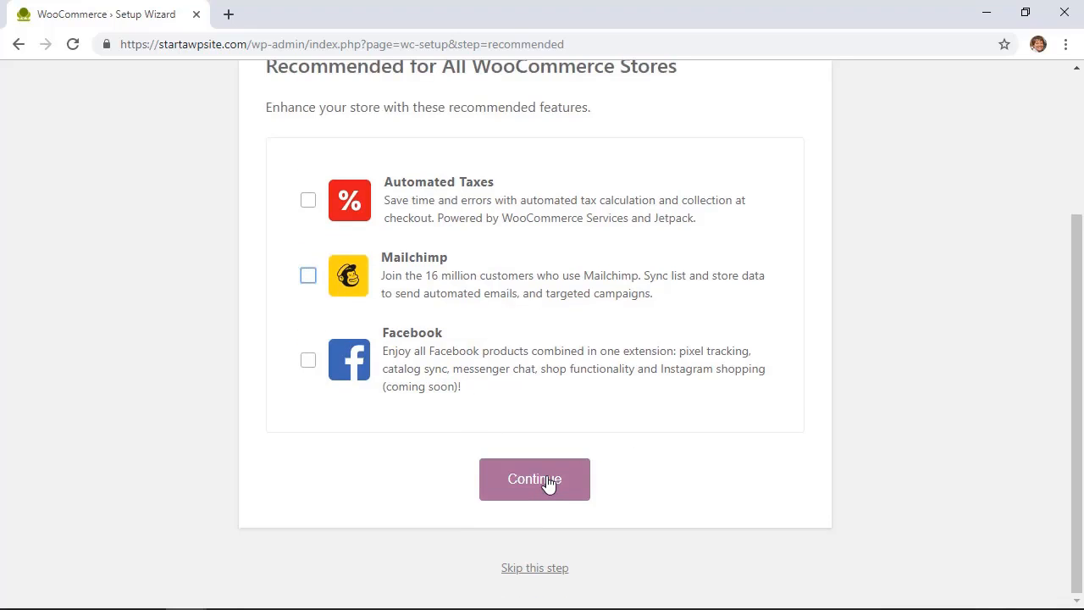
pyautogui.click(507, 482)
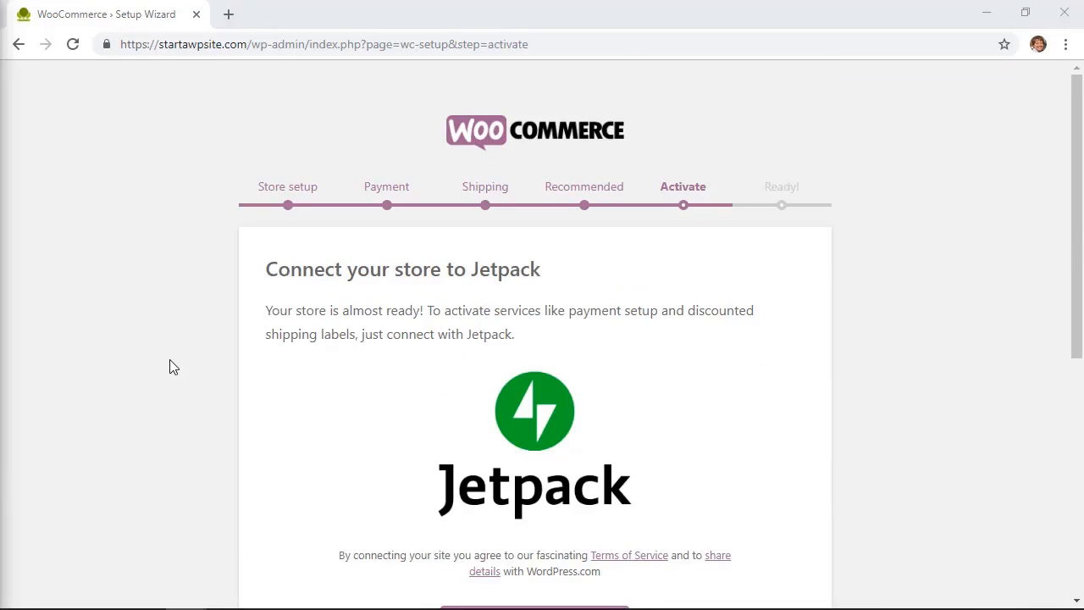
# Step: Skip connecting the store to Jetpack
pyautogui.scroll(-2, 170, 374)
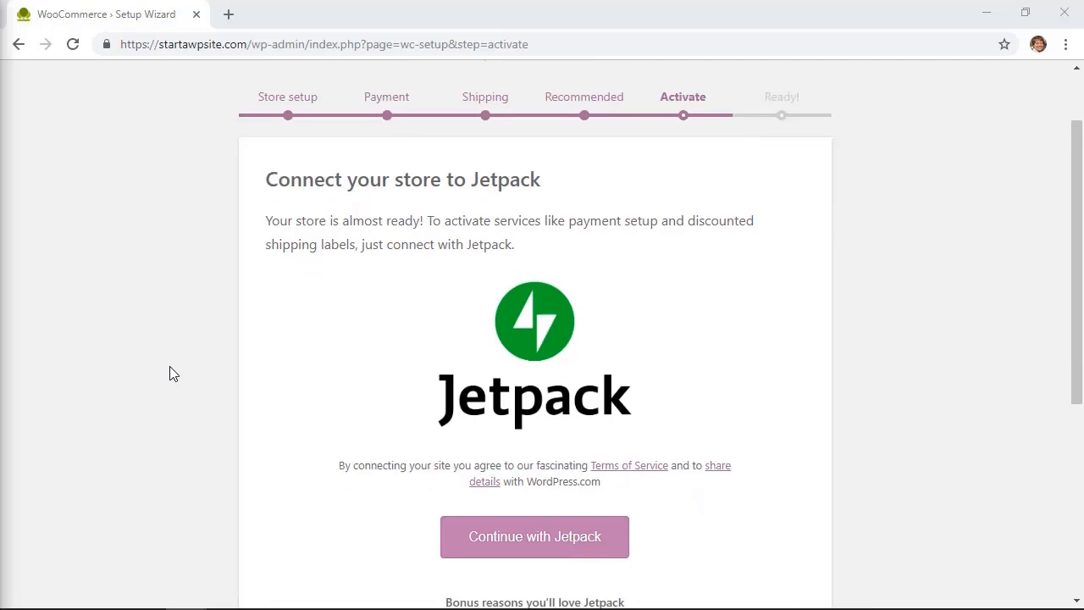
pyautogui.scroll(-4, 169, 373)
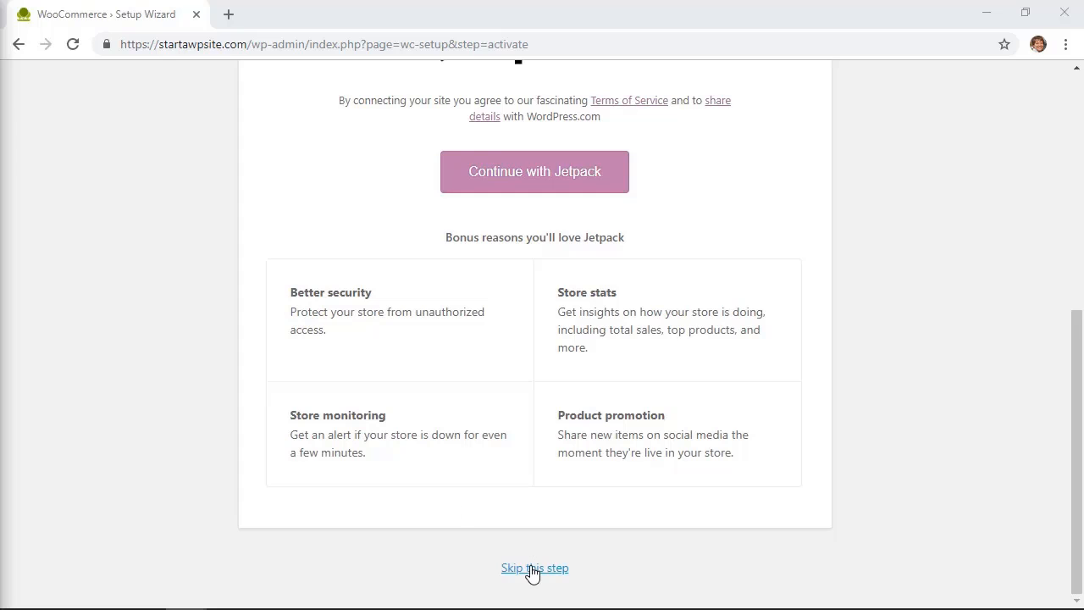
pyautogui.click(532, 569)
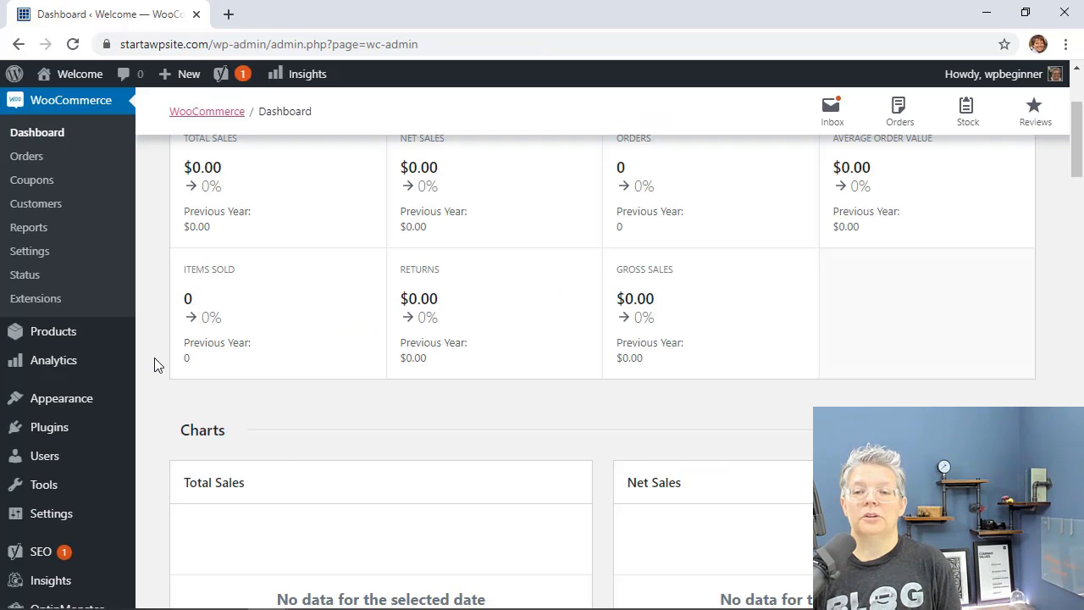
# Step: Search for "pw woocommerce gift cards" among the new plugins available to add to the site
pyautogui.moveTo(25, 431)
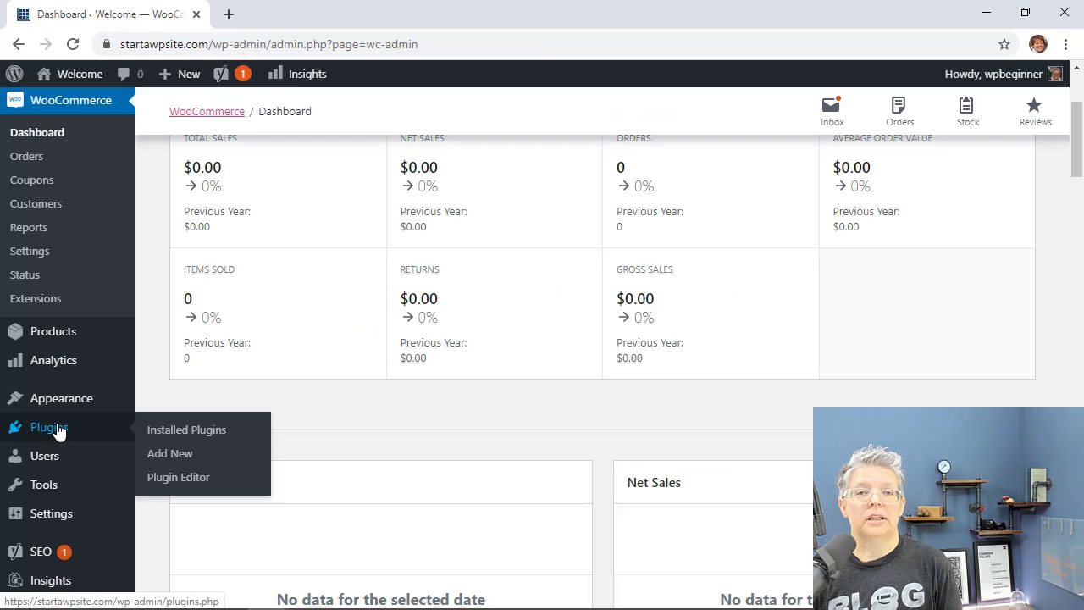
pyautogui.click(163, 453)
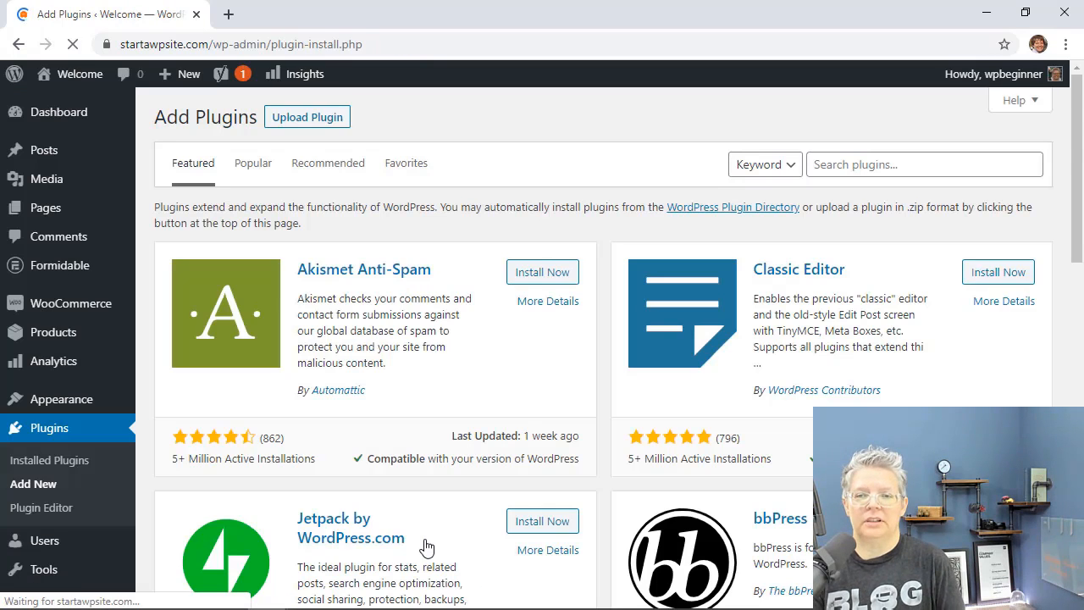
pyautogui.click(815, 164)
pyautogui.write('pw')
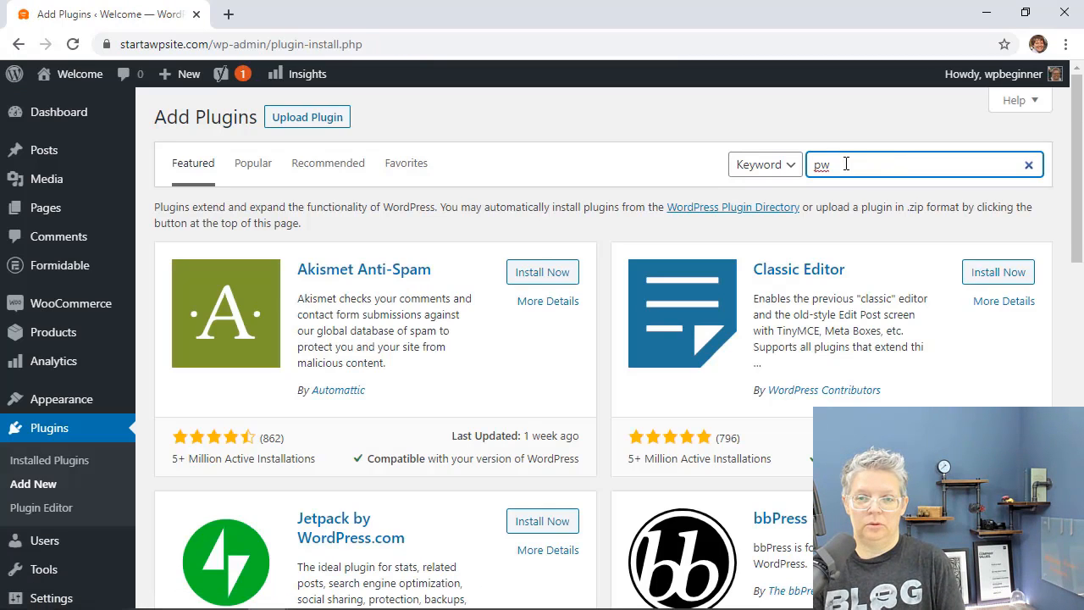
pyautogui.write(' woocommer')
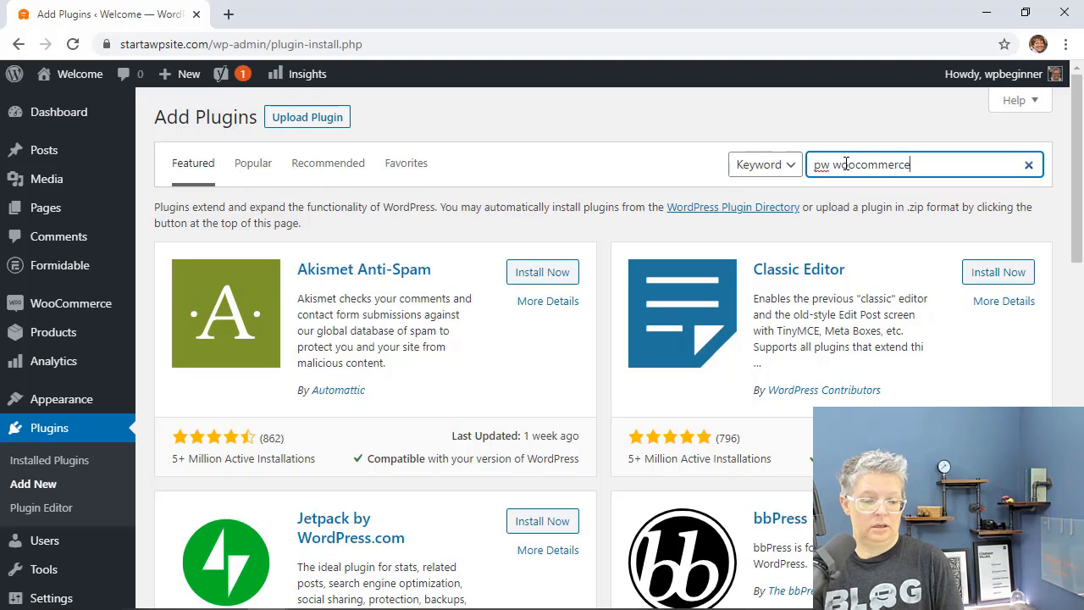
pyautogui.write('ce gift')
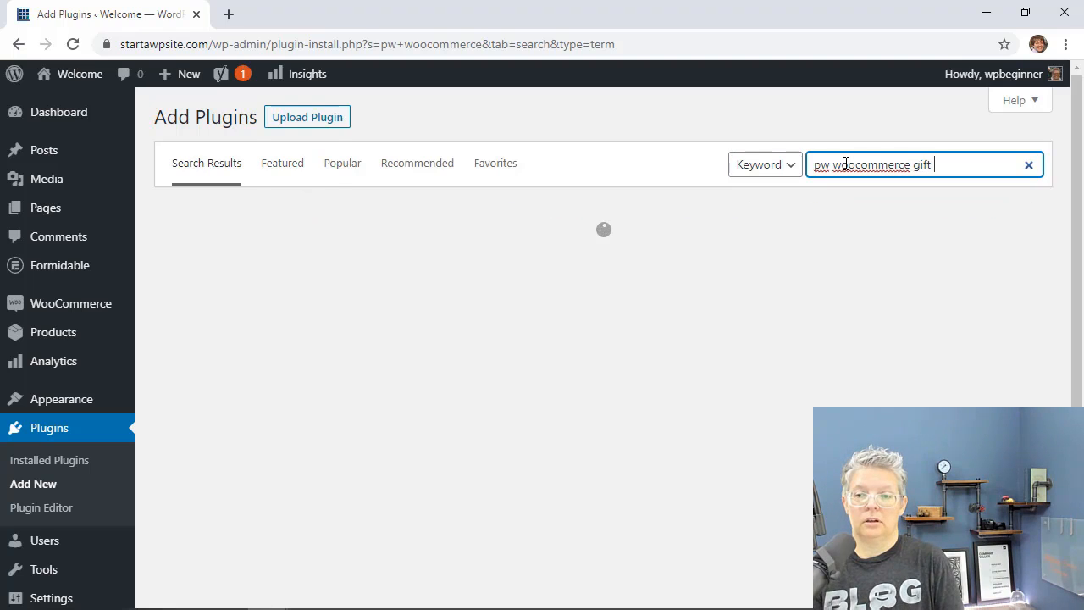
pyautogui.write(' cards')
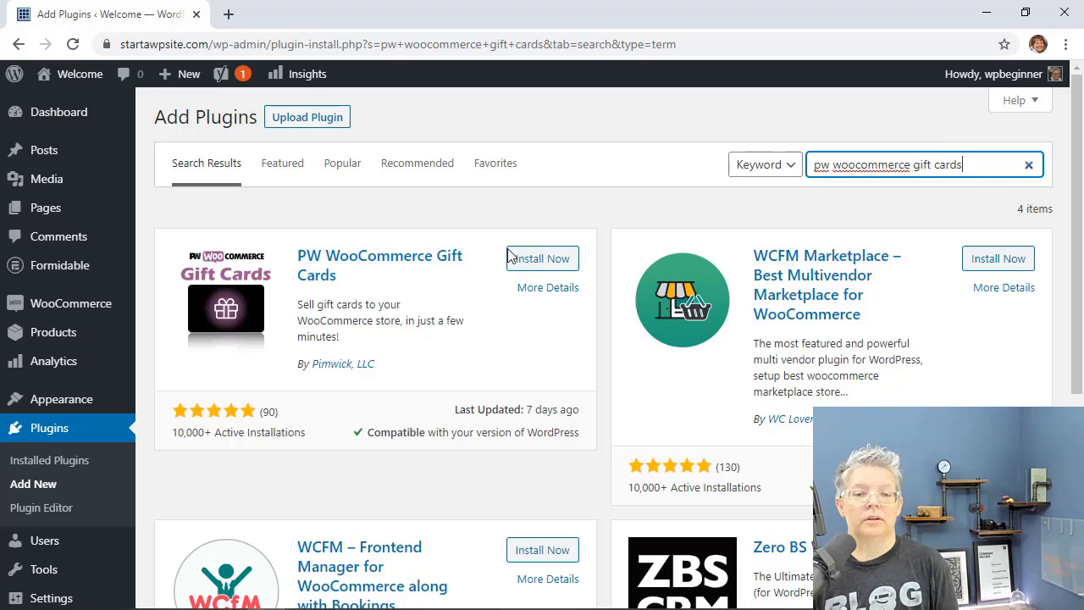
# Step: Install and activate the PW WooCommerce Gift Cards plugin, and check its entry among the installed plugins
pyautogui.click(537, 260)
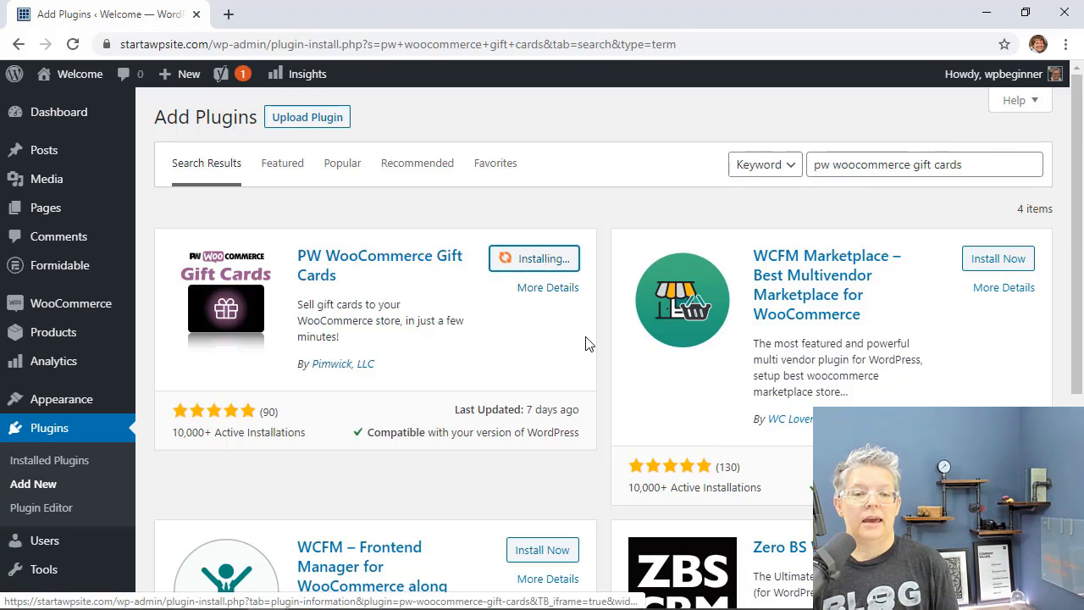
pyautogui.click(550, 258)
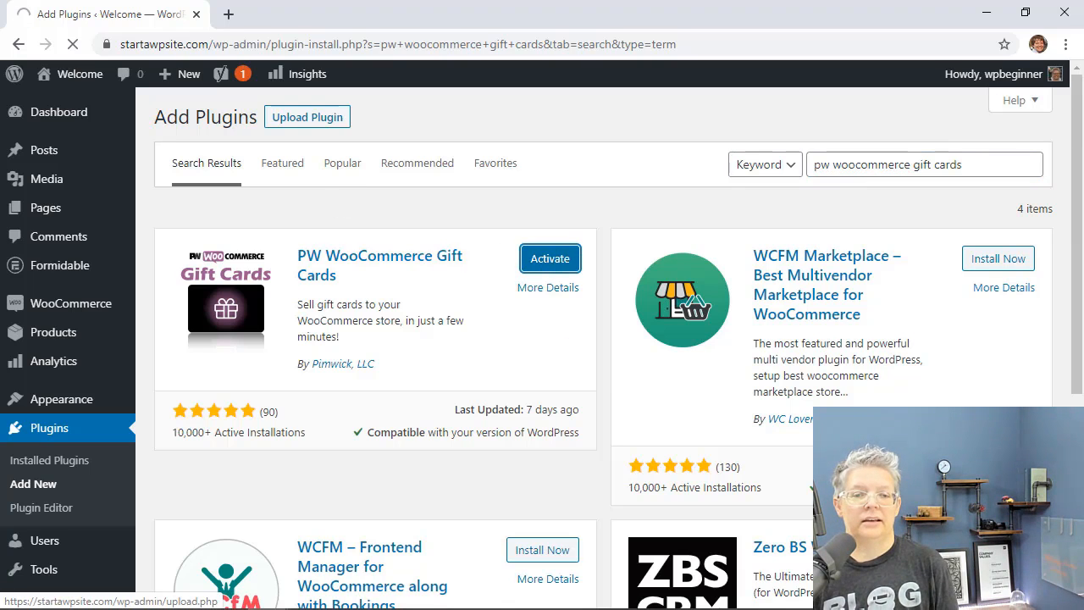
pyautogui.scroll(-4, 435, 351)
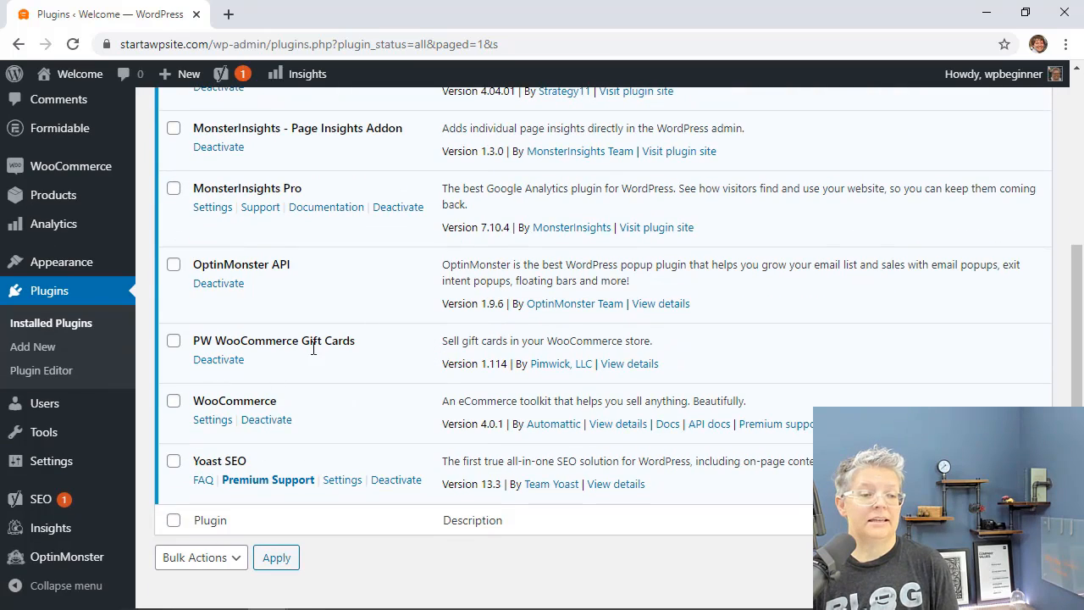
pyautogui.scroll(1, 329, 360)
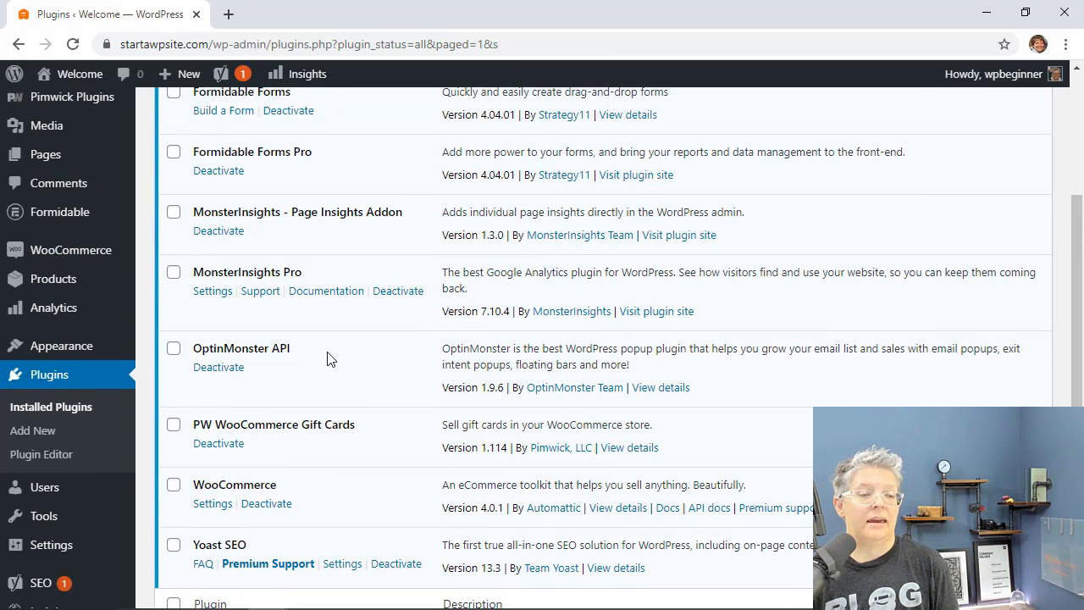
pyautogui.scroll(1, 329, 359)
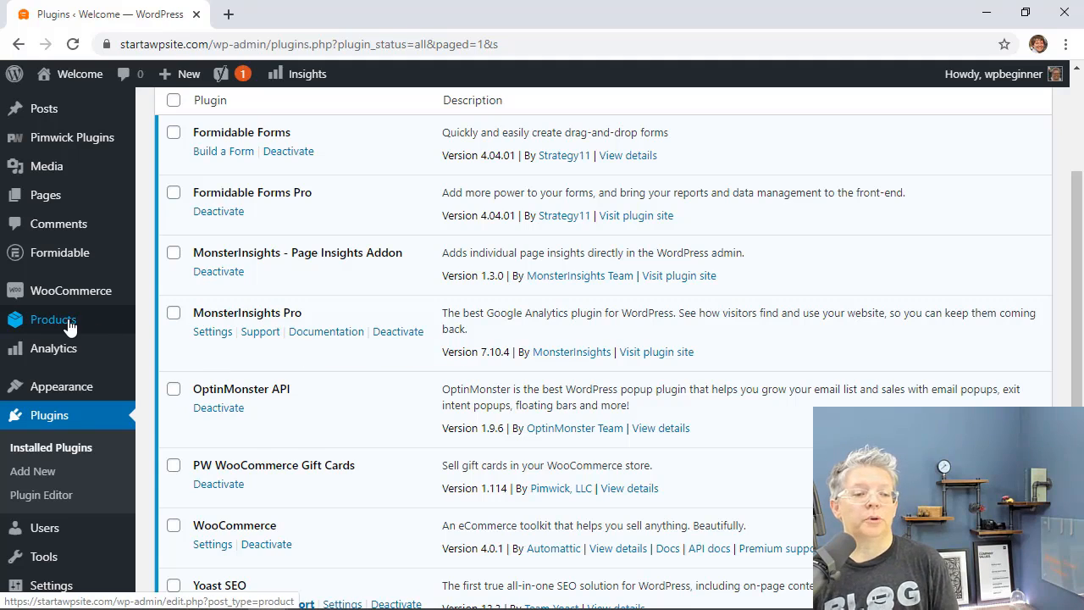
# Step: Create a new WooCommerce product with the title "Giftcard"
pyautogui.moveTo(52, 322)
pyautogui.click(170, 347)
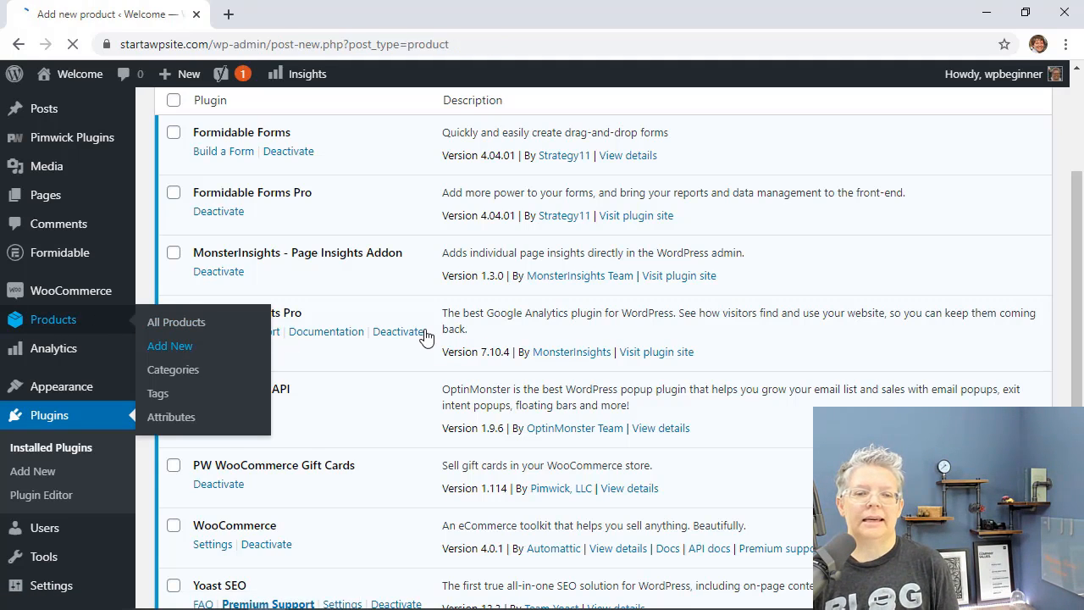
pyautogui.write('Giftcard')
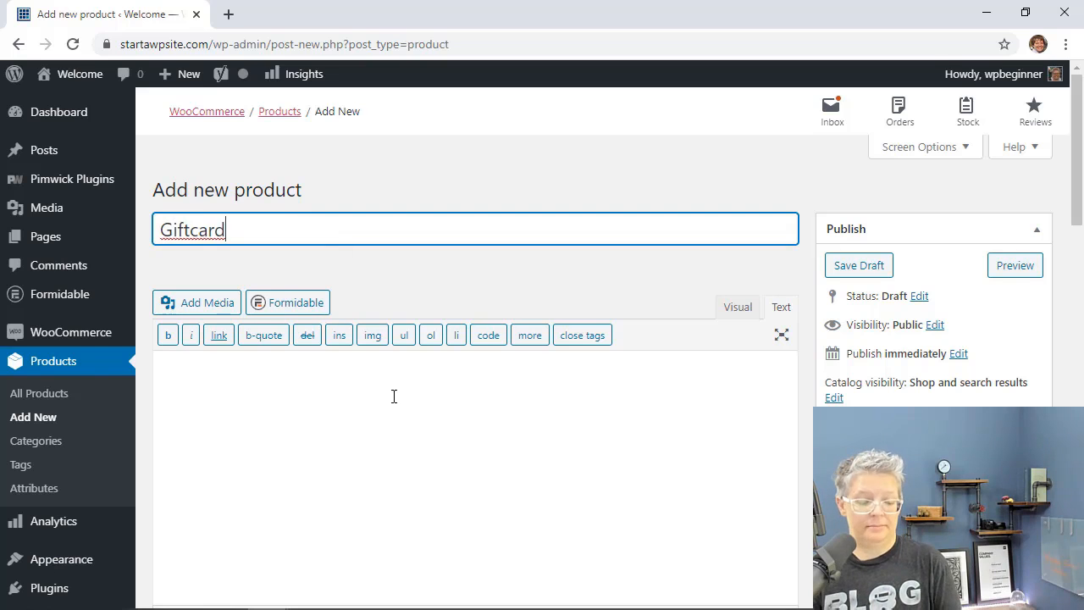
# Step: Change the Giftcard product's type to PW Gift Card in its product data
pyautogui.scroll(-5, 421, 330)
pyautogui.scroll(-7, 423, 330)
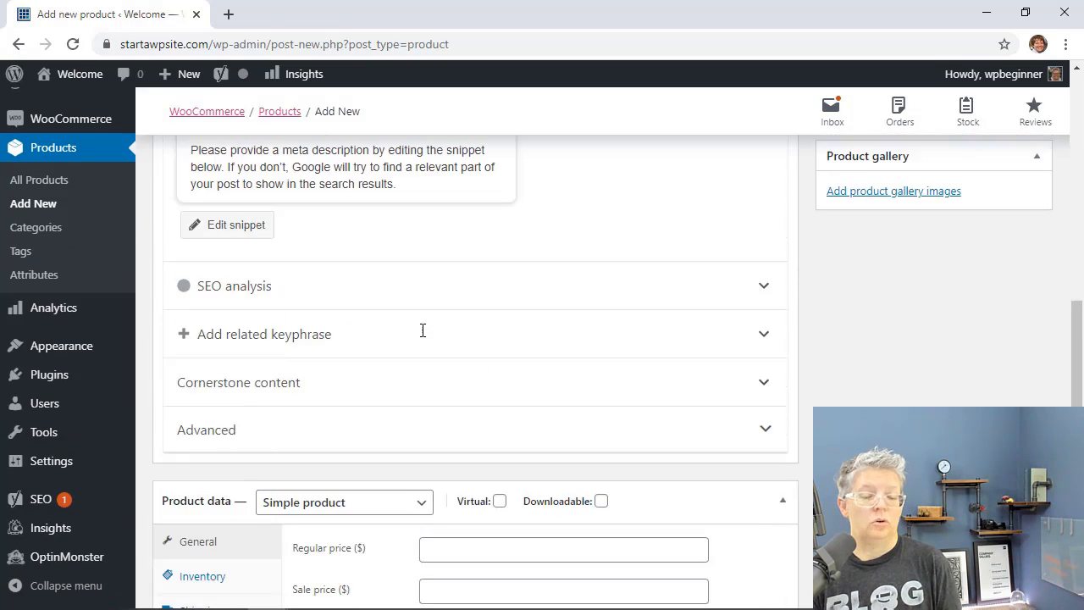
pyautogui.scroll(-2, 423, 329)
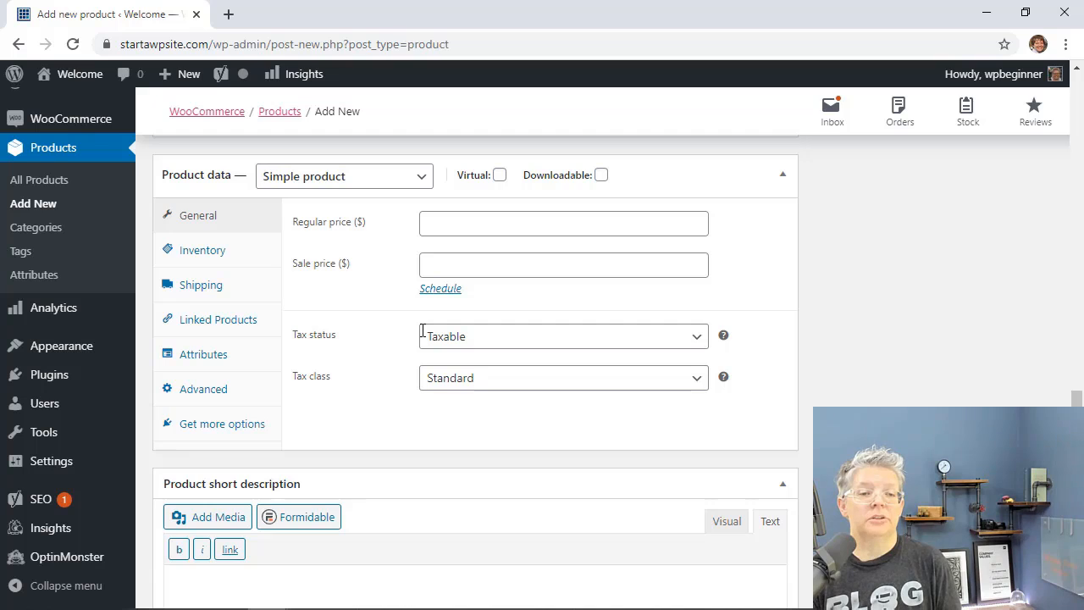
pyautogui.click(328, 184)
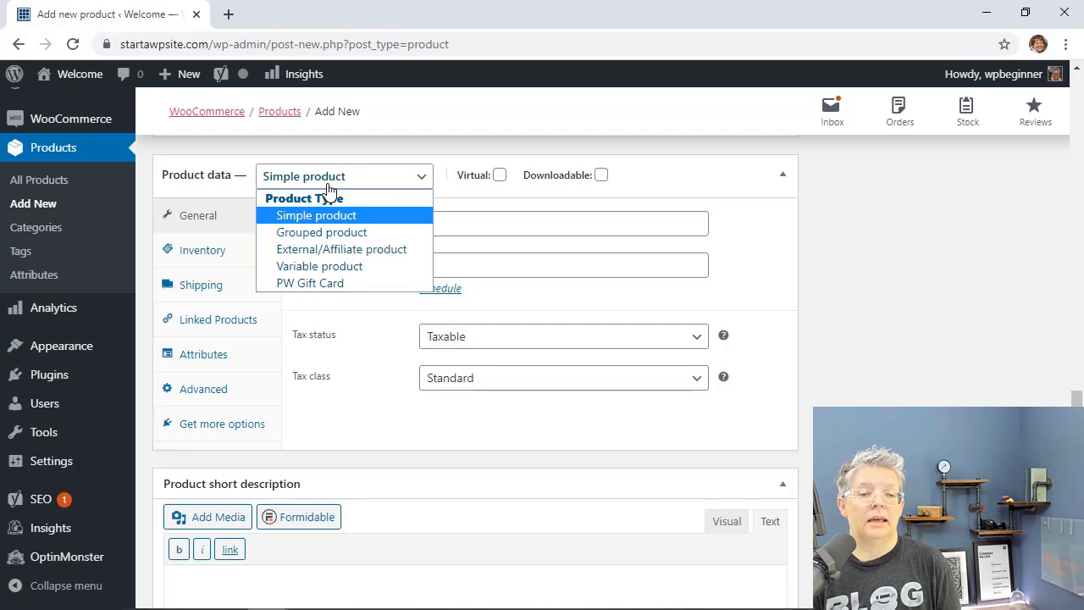
pyautogui.click(314, 287)
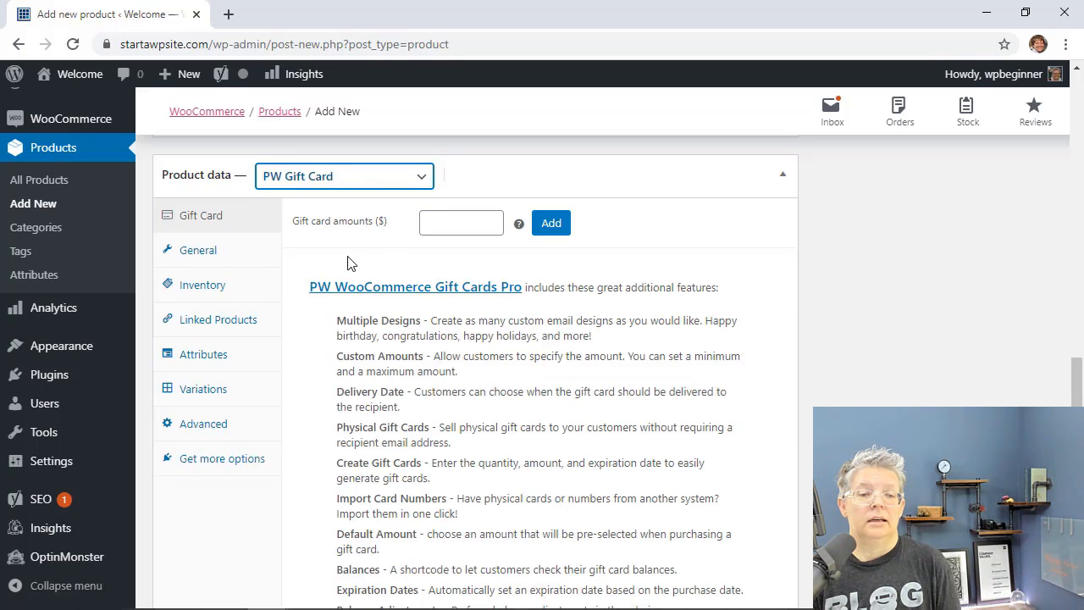
pyautogui.scroll(-1, 338, 397)
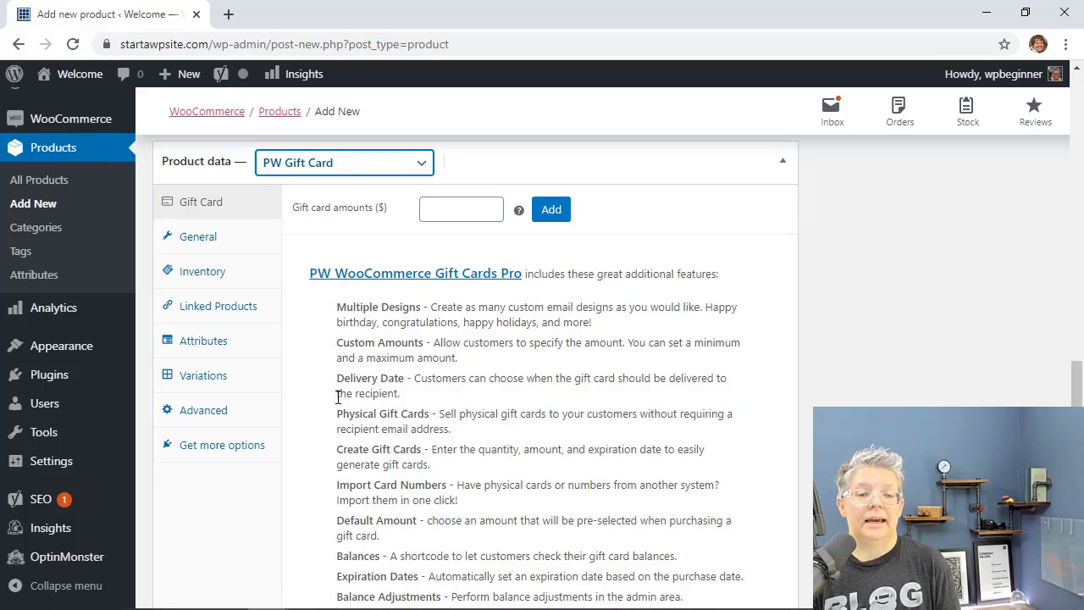
# Step: Add gift card amounts of $25, $50, $75 and $100 to the product
pyautogui.click(443, 213)
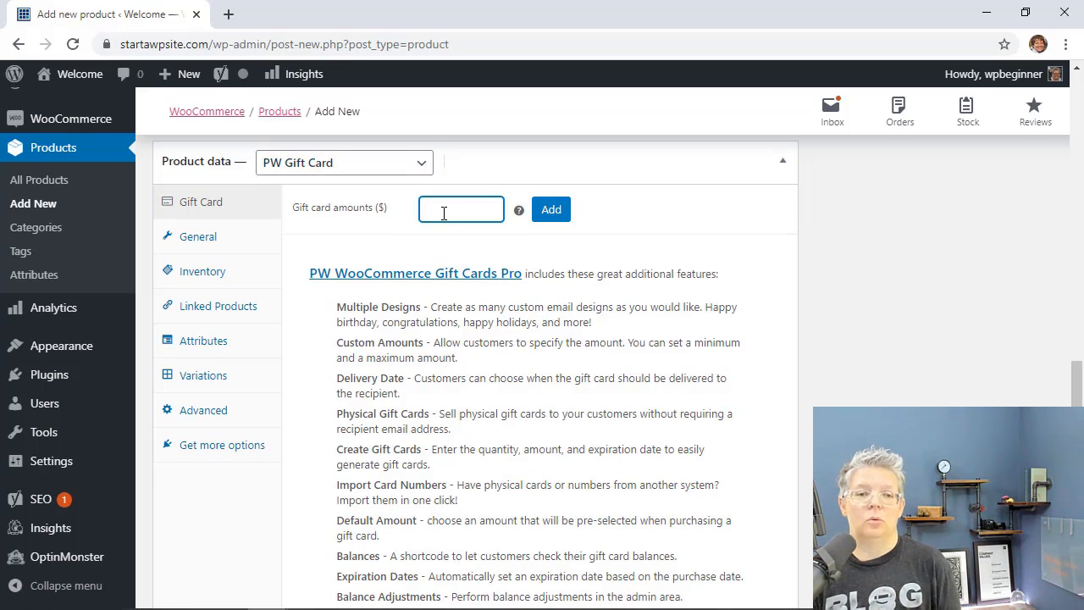
pyautogui.write('25')
pyautogui.press('Return')
pyautogui.write('50')
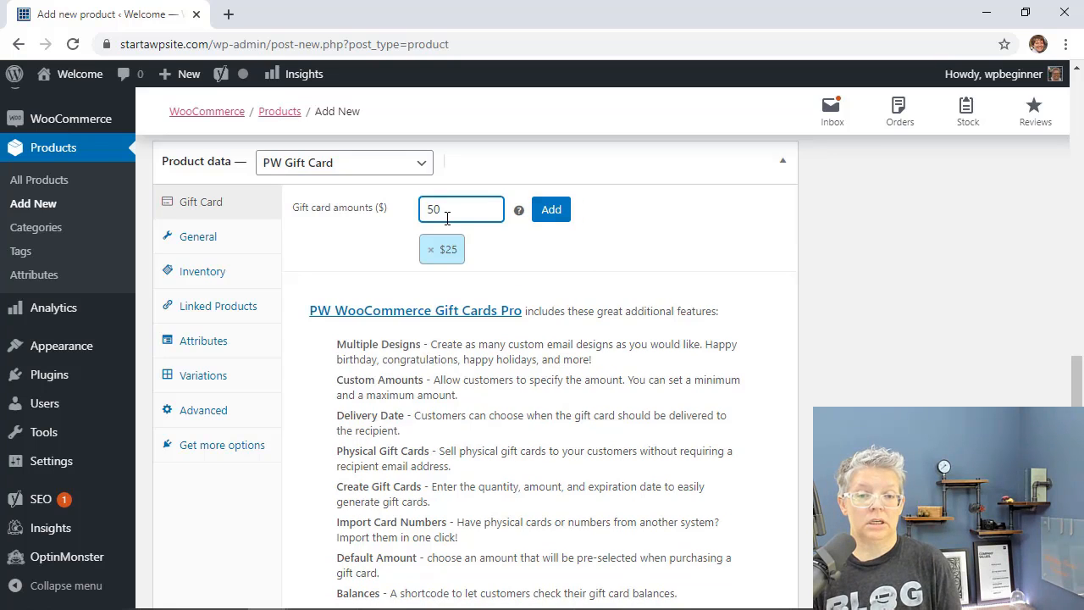
pyautogui.click(551, 209)
pyautogui.click(462, 205)
pyautogui.write('75')
pyautogui.click(552, 210)
pyautogui.click(458, 208)
pyautogui.write('100')
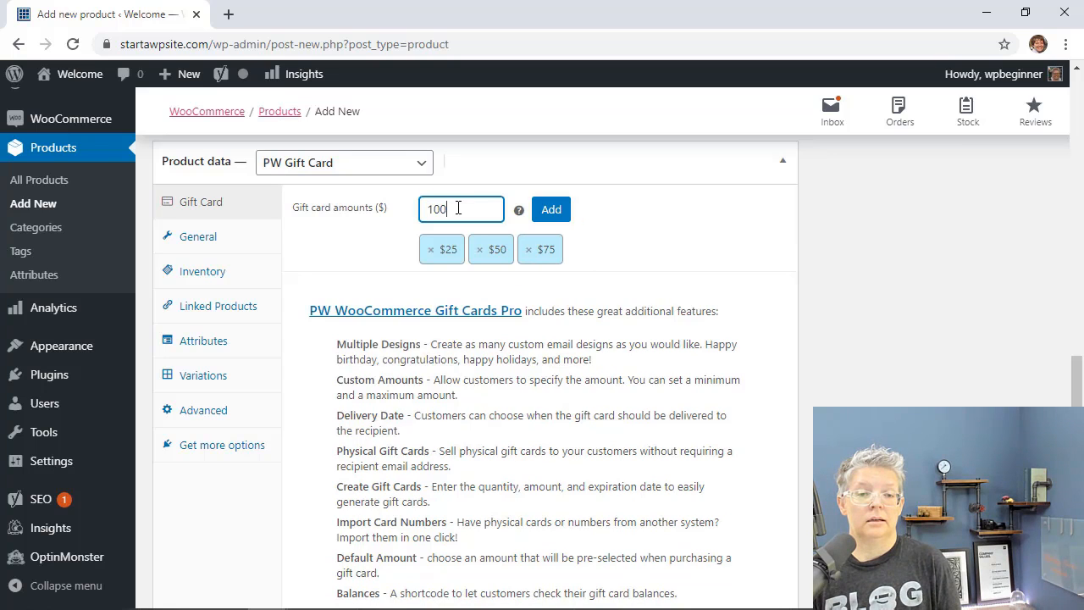
pyautogui.click(551, 210)
# Step: Set the confetti gift box picture shutterstock_756559585.jpg from the media library as the product image
pyautogui.scroll(10, 319, 380)
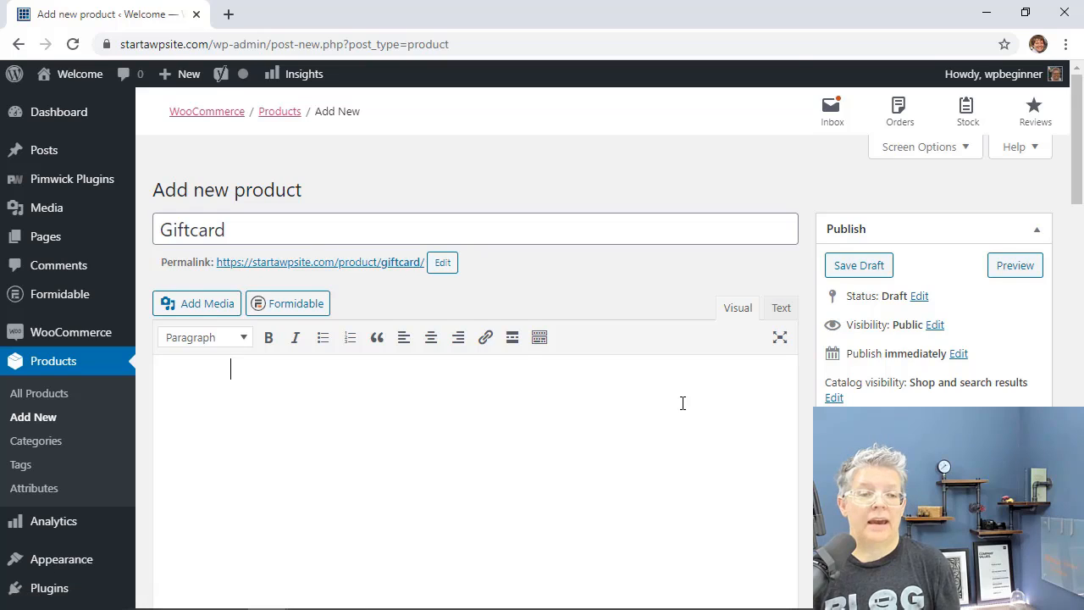
pyautogui.scroll(-15, 683, 403)
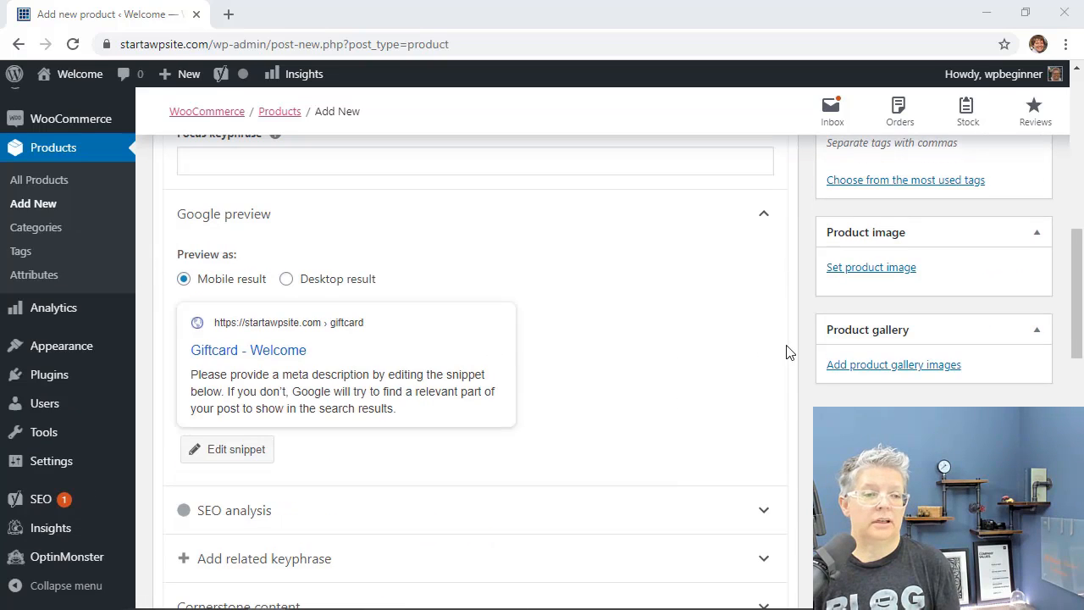
pyautogui.click(866, 267)
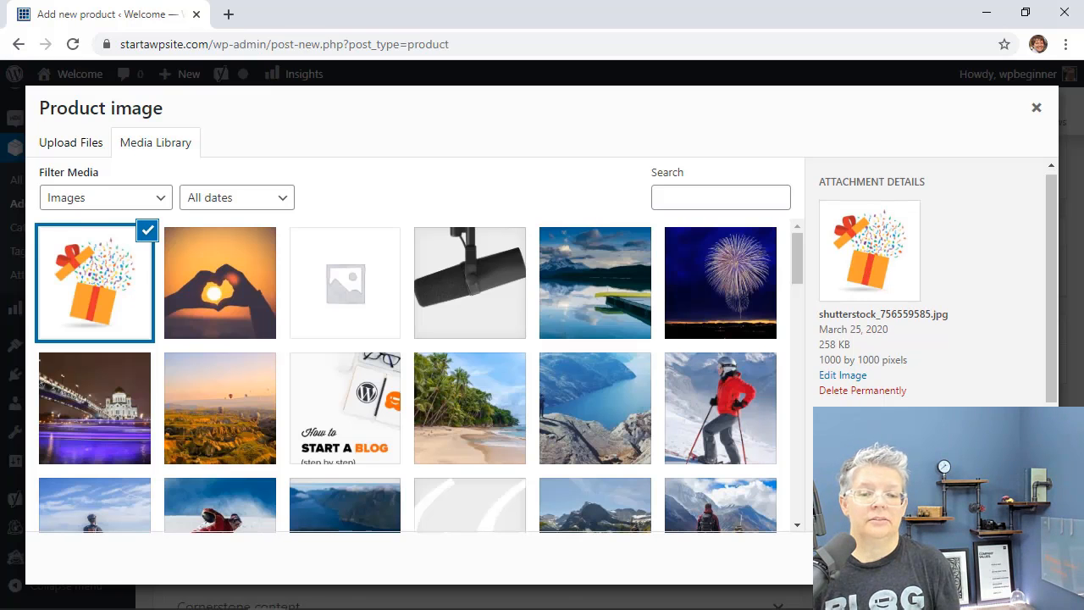
pyautogui.click(989, 558)
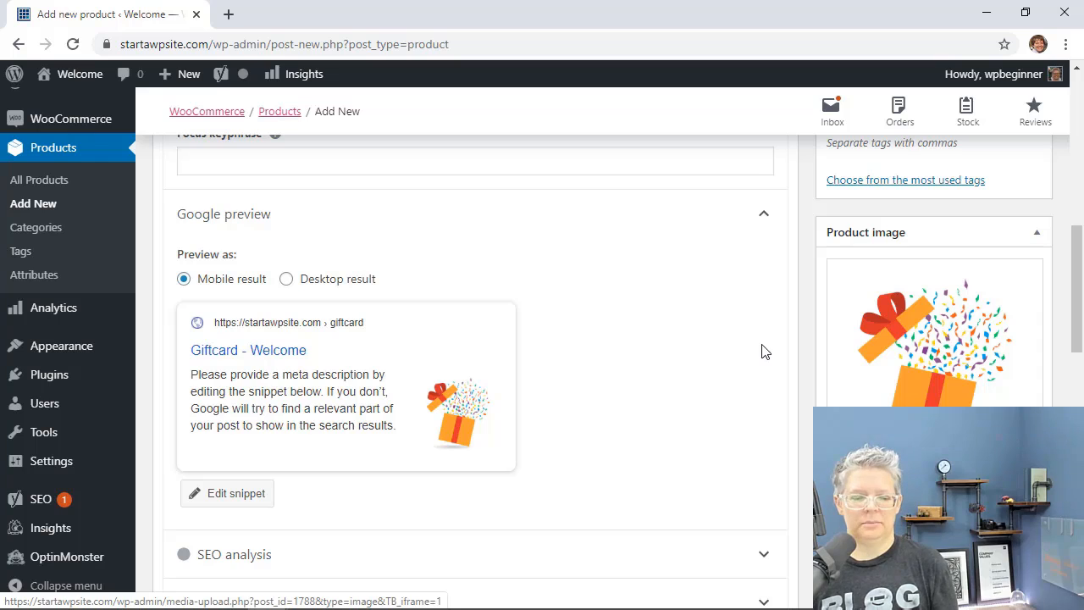
pyautogui.scroll(10, 762, 353)
pyautogui.scroll(1, 762, 352)
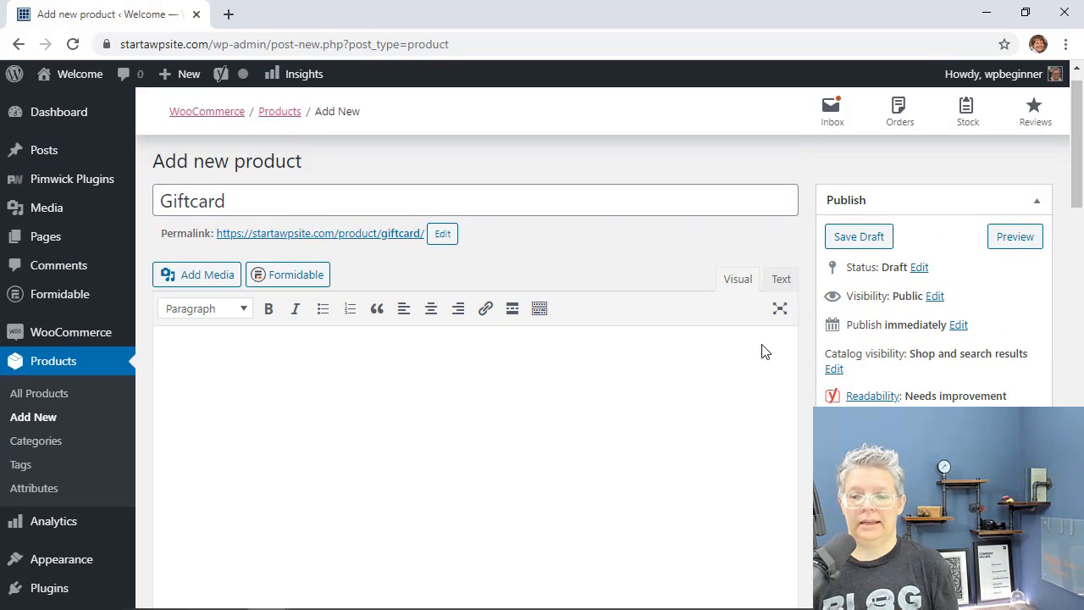
pyautogui.scroll(-1, 516, 388)
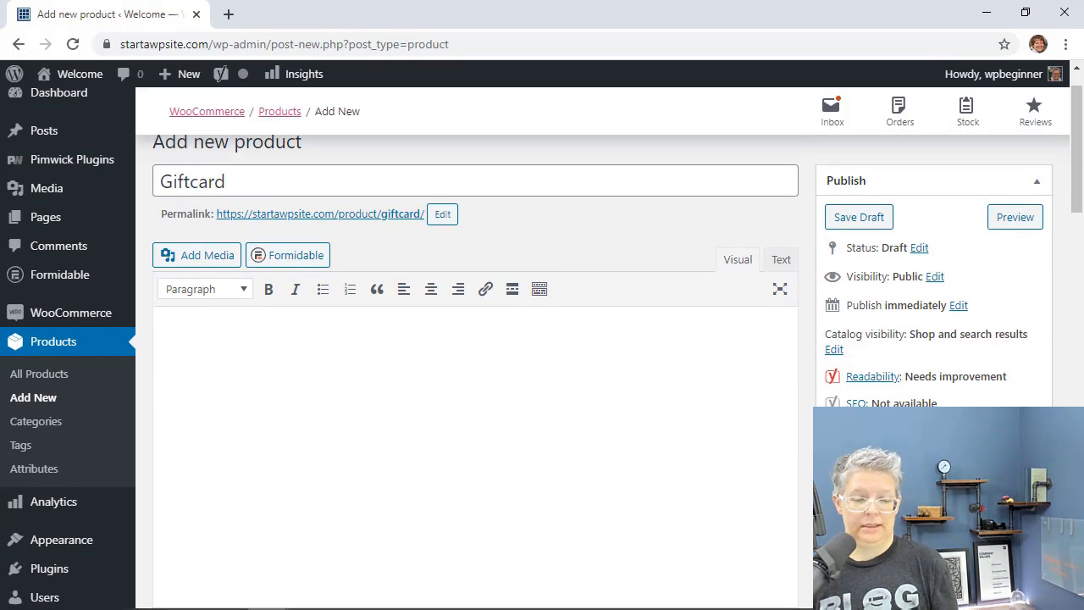
# Step: Publish the Giftcard product and open its live product page
pyautogui.click(1016, 444)
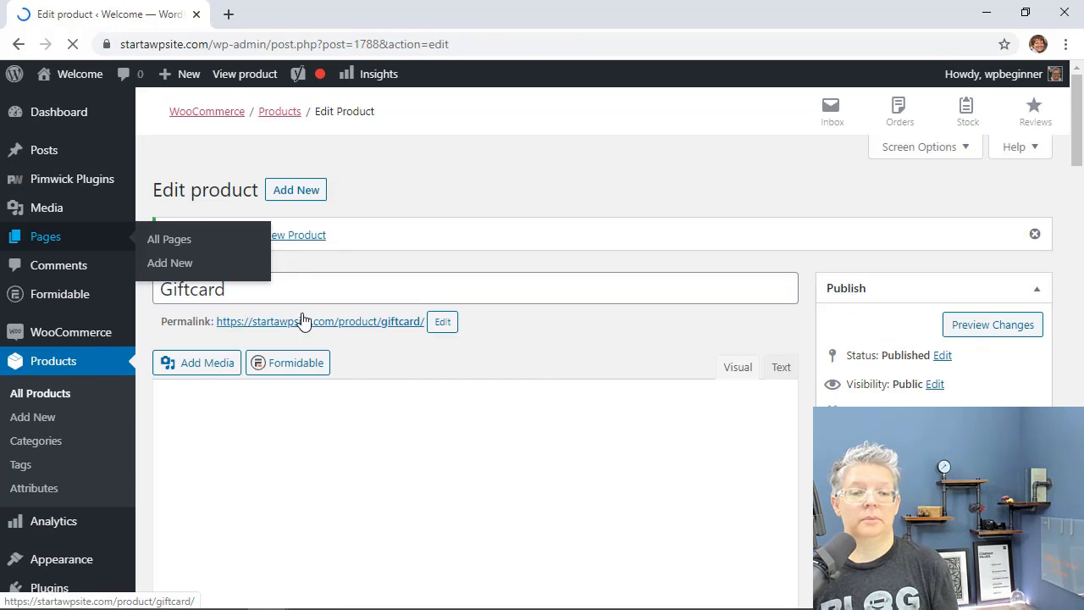
pyautogui.click(358, 327)
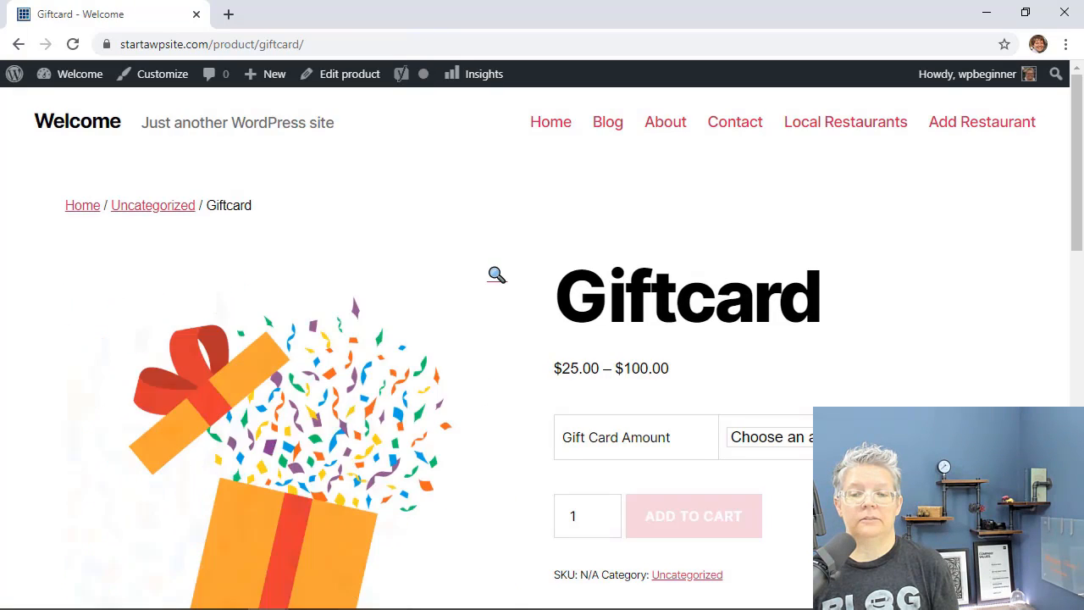
# Step: Choose the $25.00 gift card amount on the live product page and examine the recipient, sender and message fields
pyautogui.scroll(-2, 998, 296)
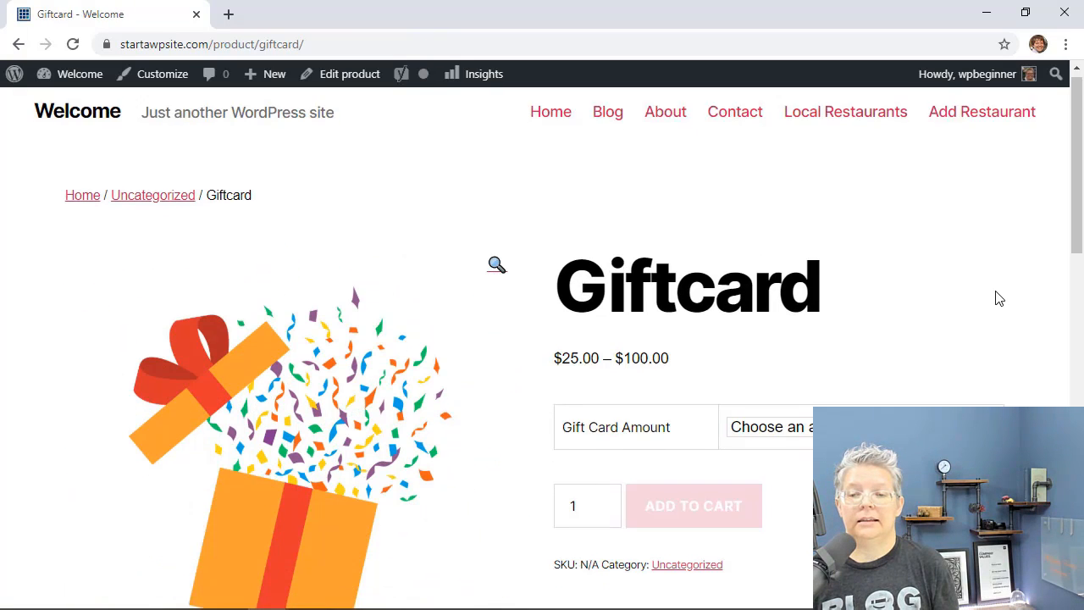
pyautogui.click(825, 298)
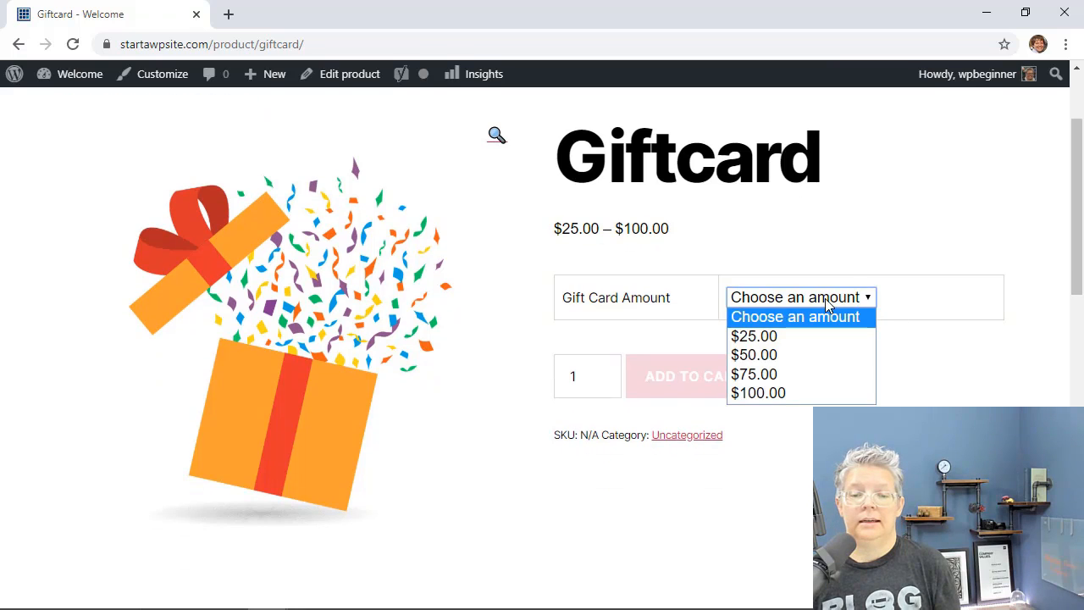
pyautogui.click(766, 338)
pyautogui.scroll(-1, 809, 436)
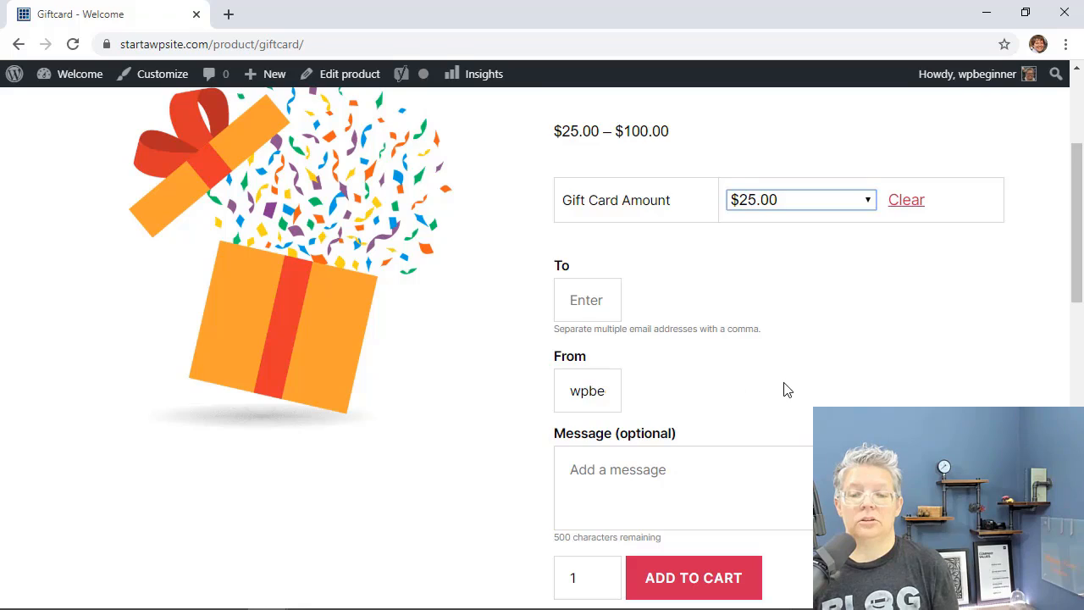
pyautogui.scroll(-1, 783, 390)
pyautogui.scroll(-1, 724, 362)
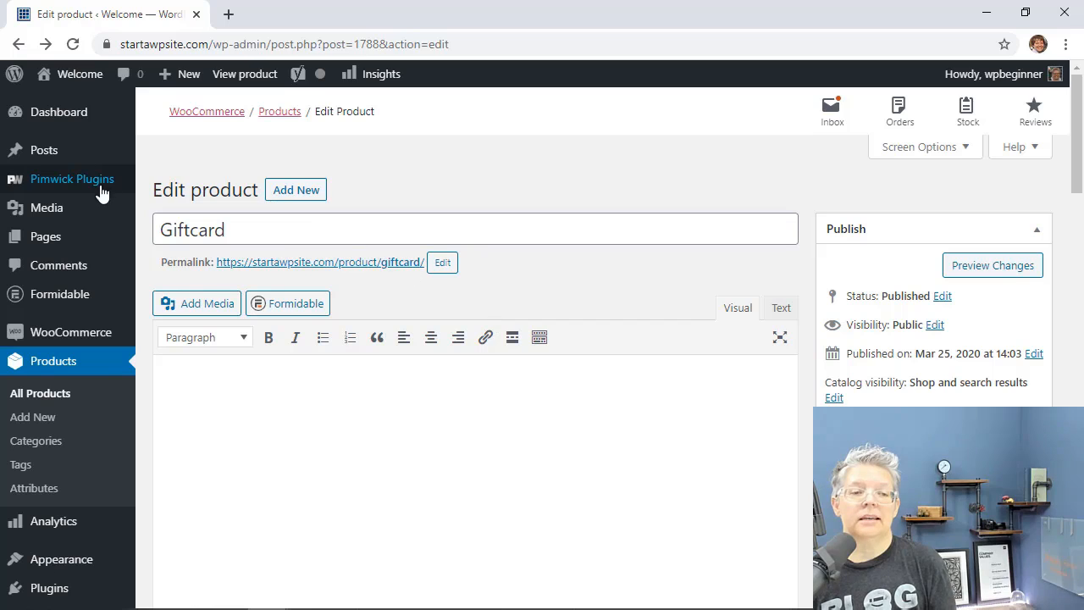
# Step: Open the PW Gift Cards plugin page in the site admin and look over its setup steps and balances
pyautogui.moveTo(41, 182)
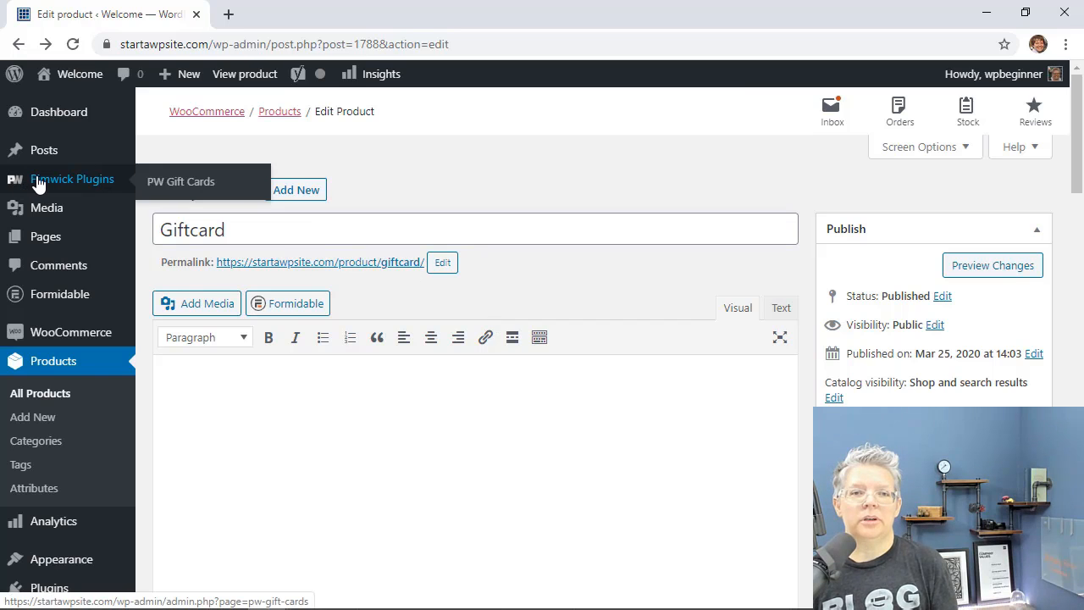
pyautogui.click(175, 183)
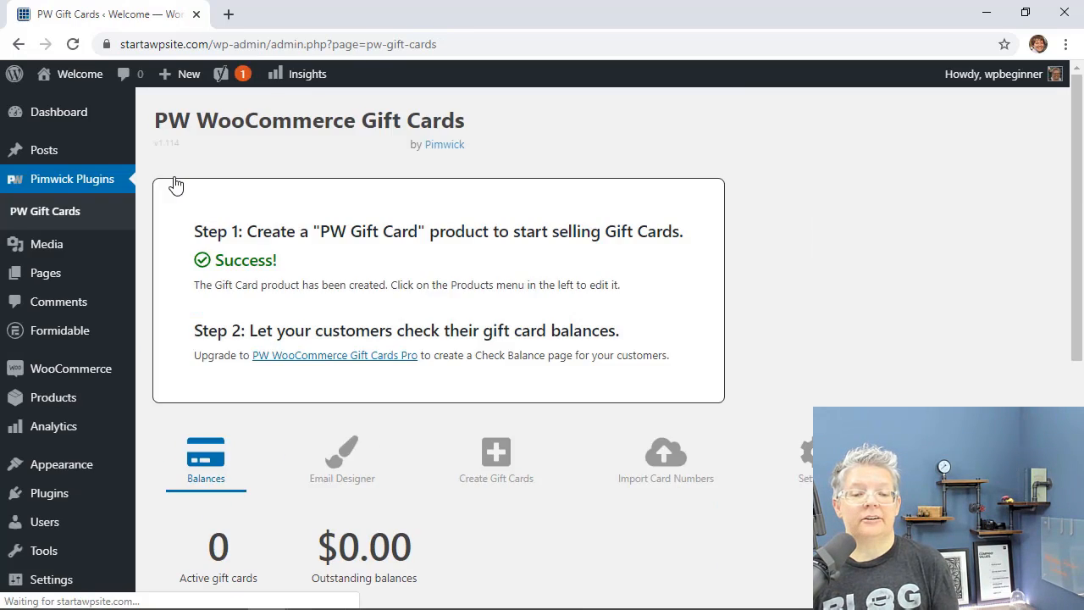
pyautogui.scroll(-3, 313, 419)
pyautogui.scroll(3, 312, 418)
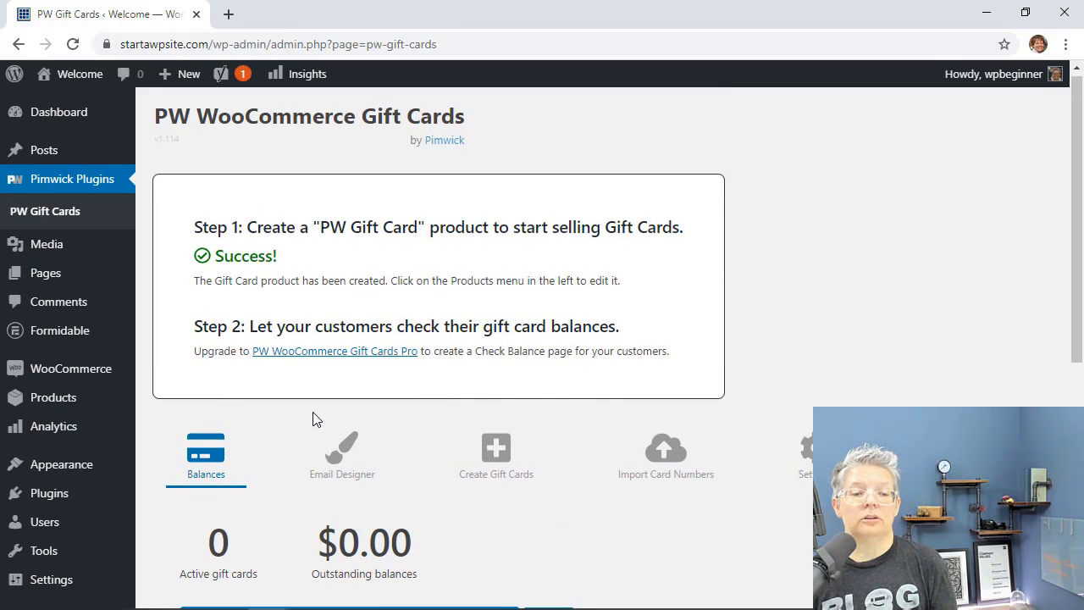
# Step: Review the gift card Email Designer's card color, redeem button color and text color options along with the email preview
pyautogui.click(351, 472)
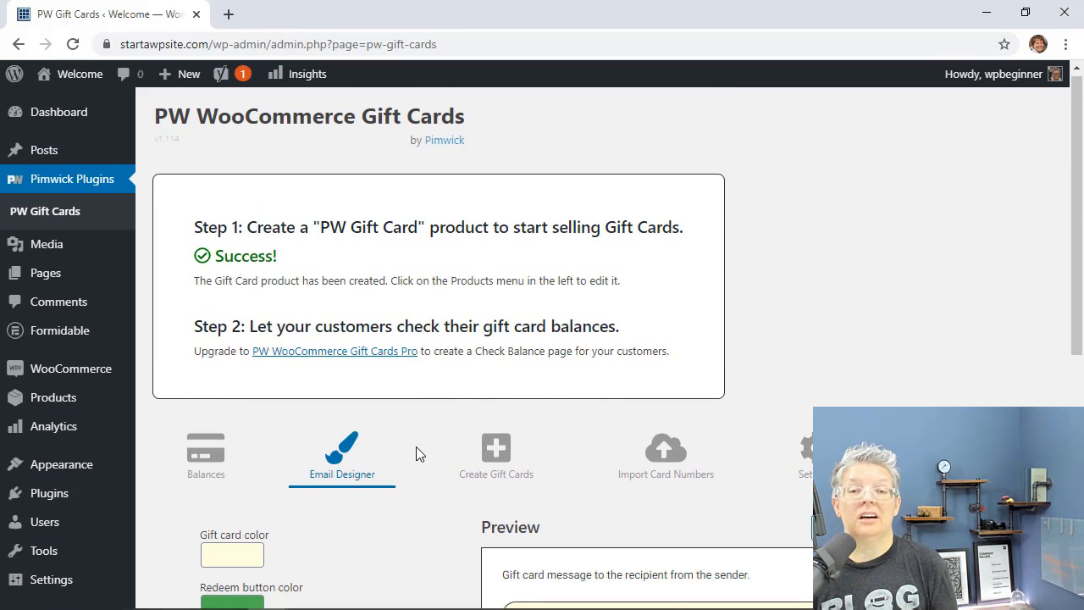
pyautogui.scroll(-2, 415, 457)
pyautogui.scroll(-1, 413, 457)
pyautogui.click(212, 340)
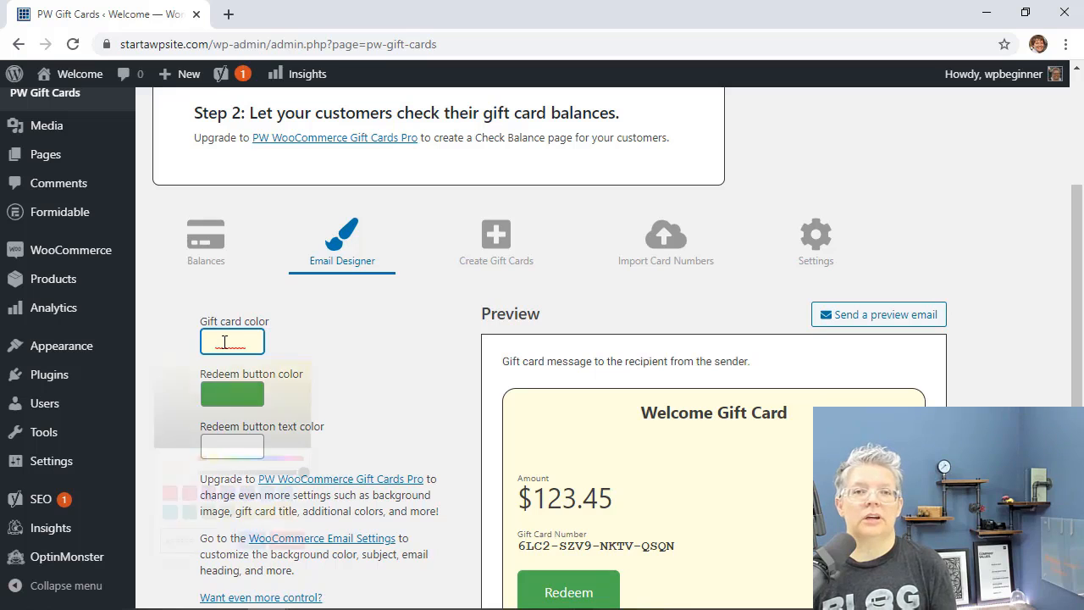
pyautogui.click(391, 416)
pyautogui.scroll(-2, 431, 438)
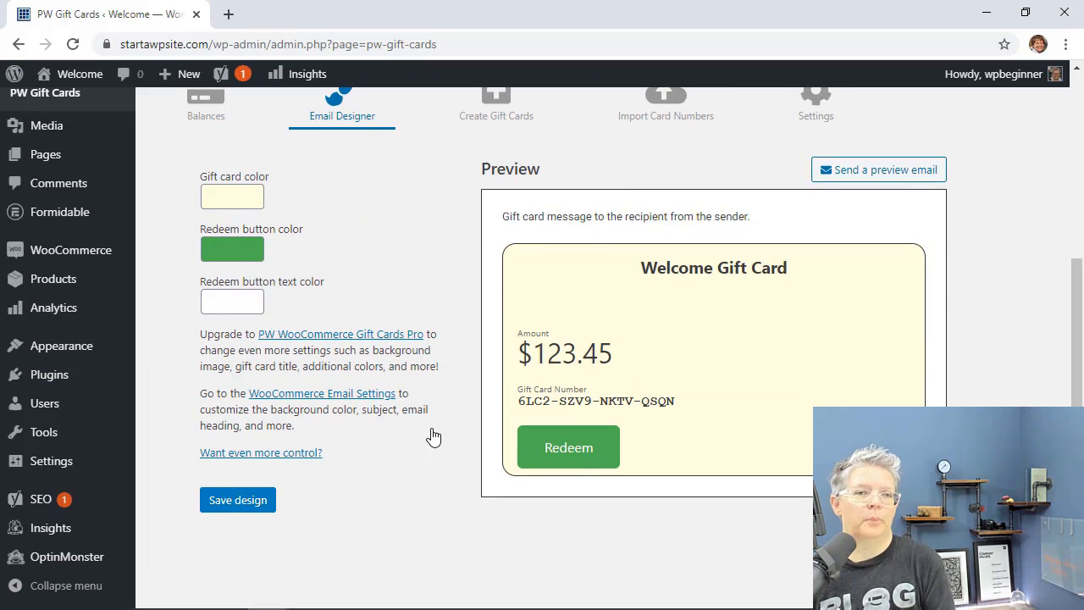
pyautogui.scroll(1, 370, 263)
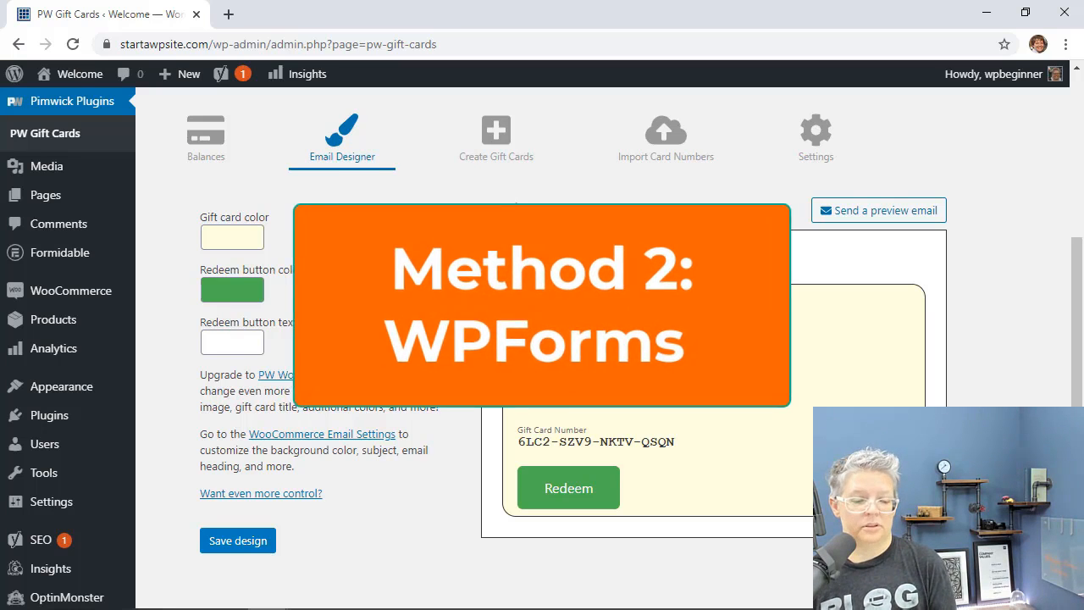
pyautogui.scroll(4, 395, 322)
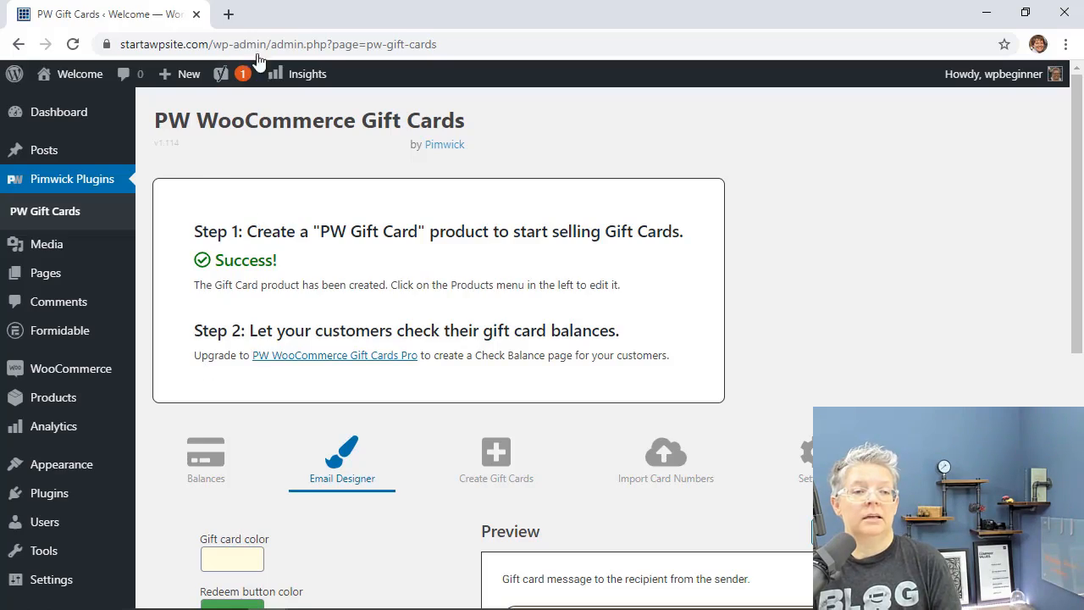
# Step: Open wpforms.com/wpbeginner in a new browser tab
pyautogui.click(228, 13)
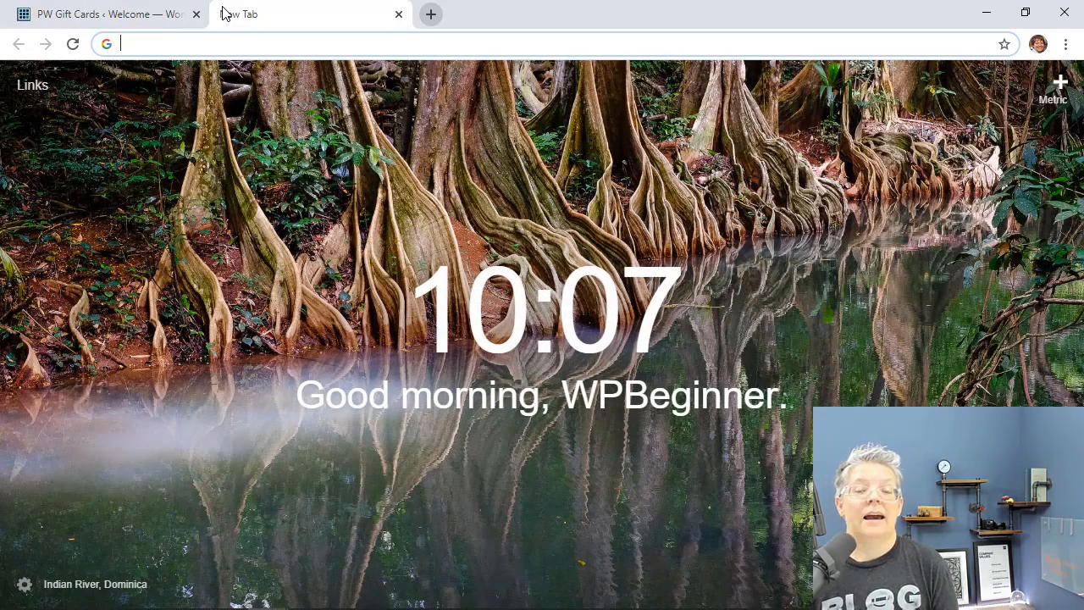
pyautogui.write('wpforms.')
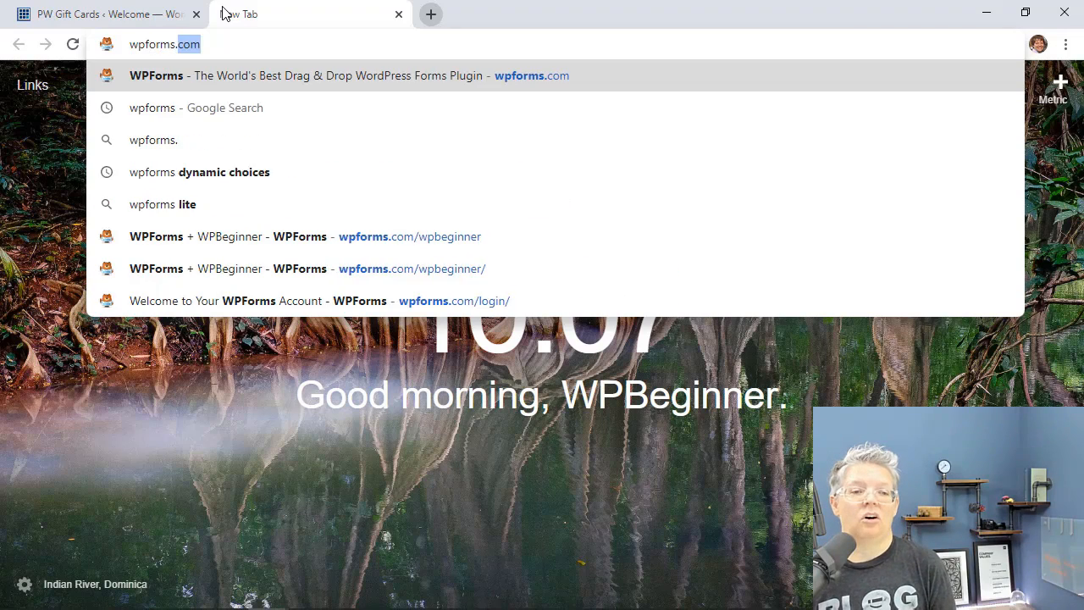
pyautogui.write('com/wp')
pyautogui.press('Return')
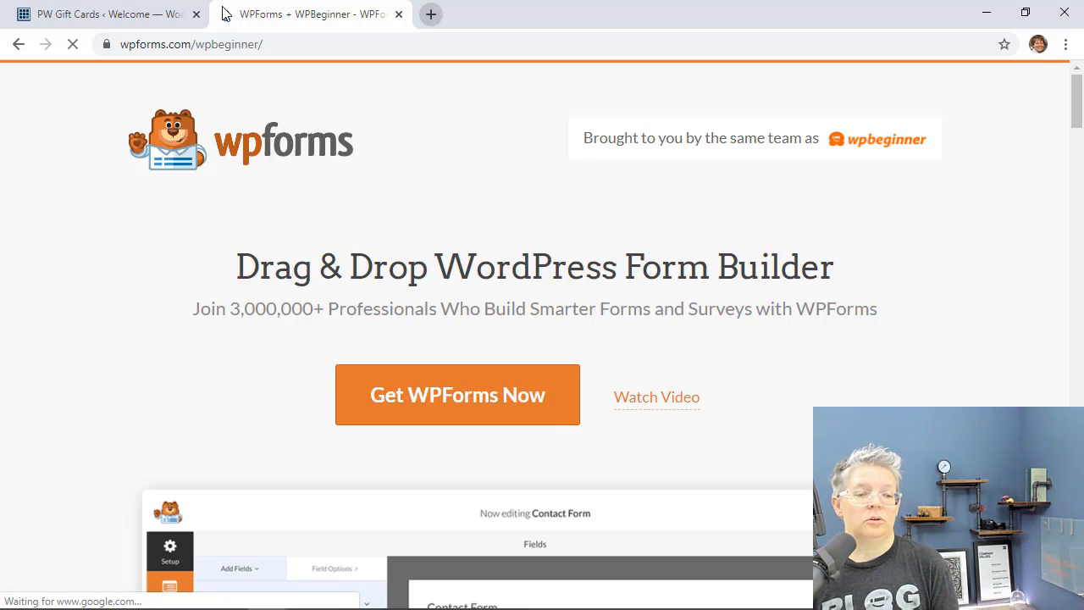
# Step: Upload wpforms.zip as a new plugin on the WordPress site, install it and activate it
pyautogui.click(169, 14)
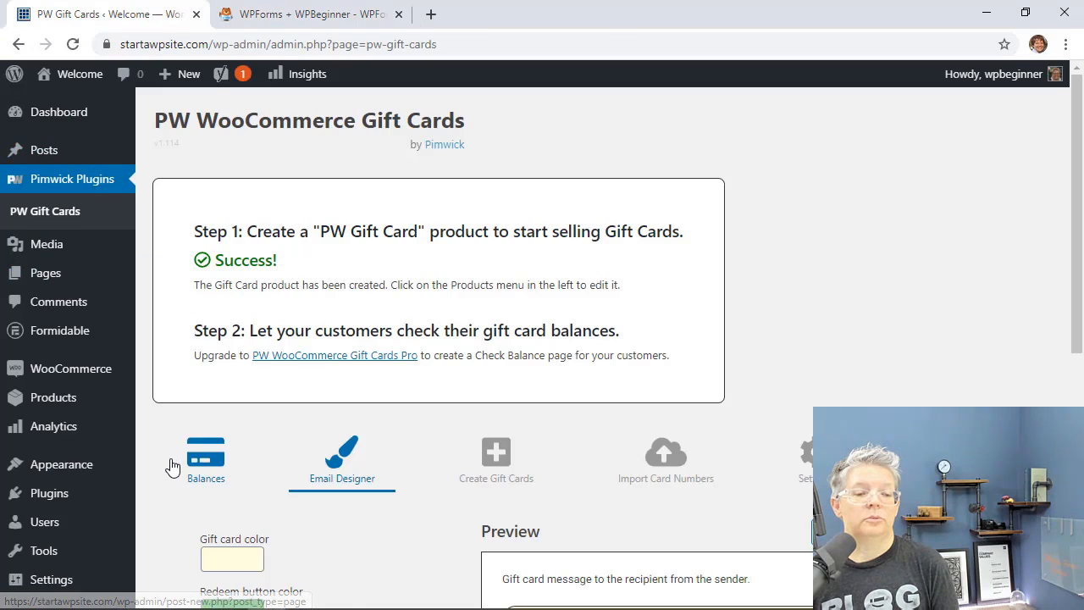
pyautogui.moveTo(67, 498)
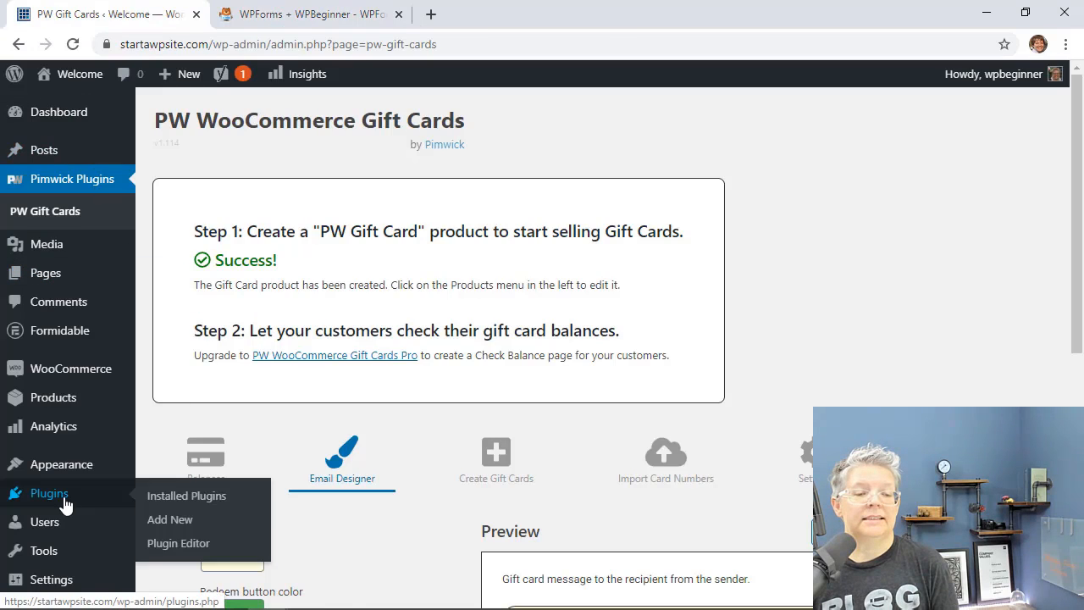
pyautogui.click(166, 521)
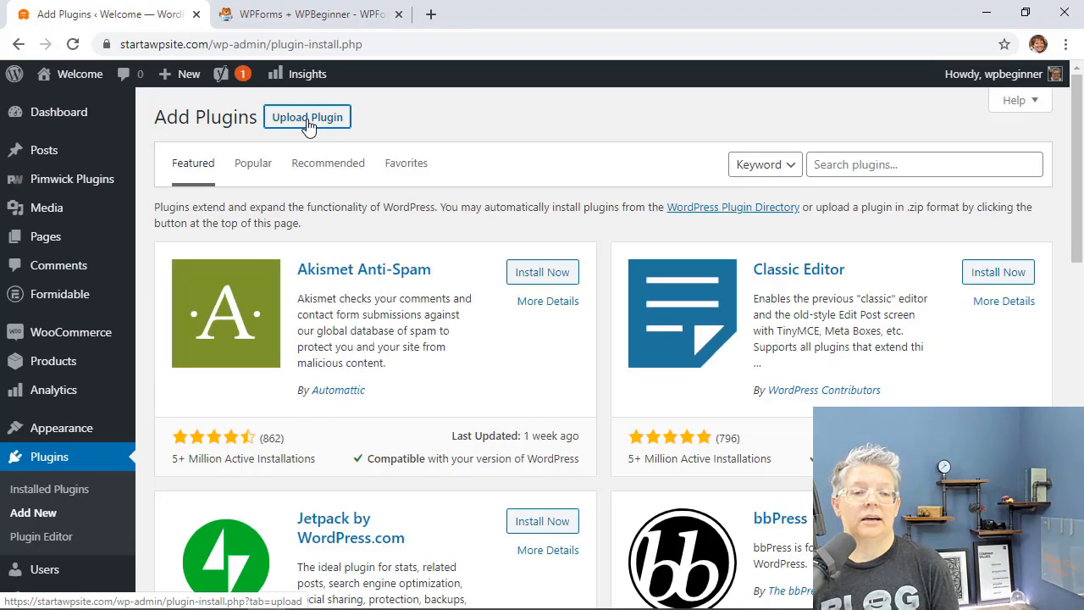
pyautogui.click(308, 119)
pyautogui.moveTo(68, 591); pyautogui.dragTo(577, 276)
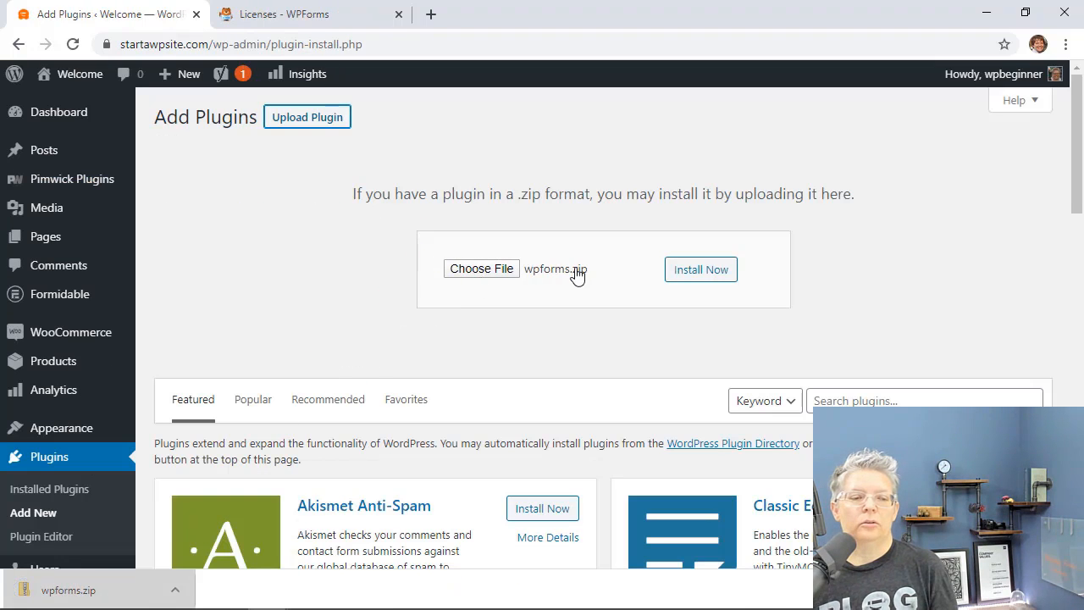
pyautogui.click(712, 269)
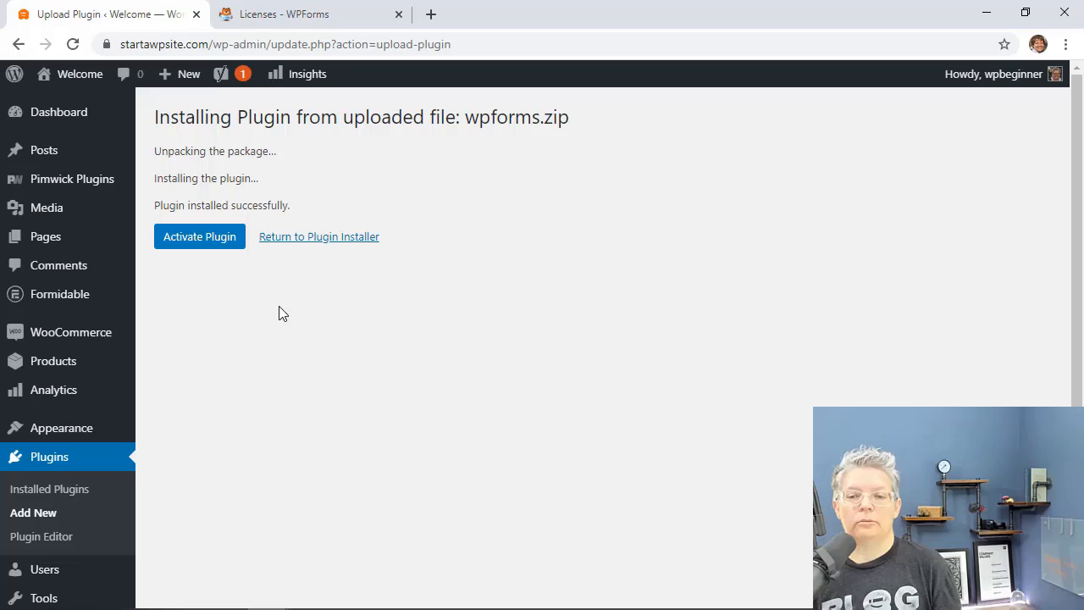
pyautogui.click(205, 240)
# Step: Paste the license key into the WPForms settings and verify it
pyautogui.scroll(-4, 250, 341)
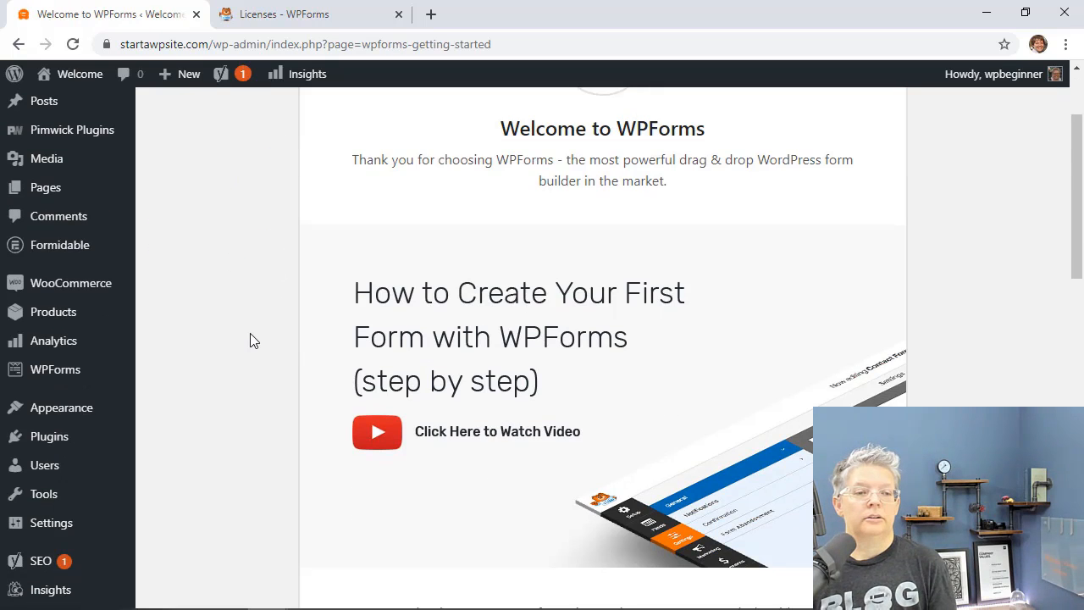
pyautogui.moveTo(5, 306)
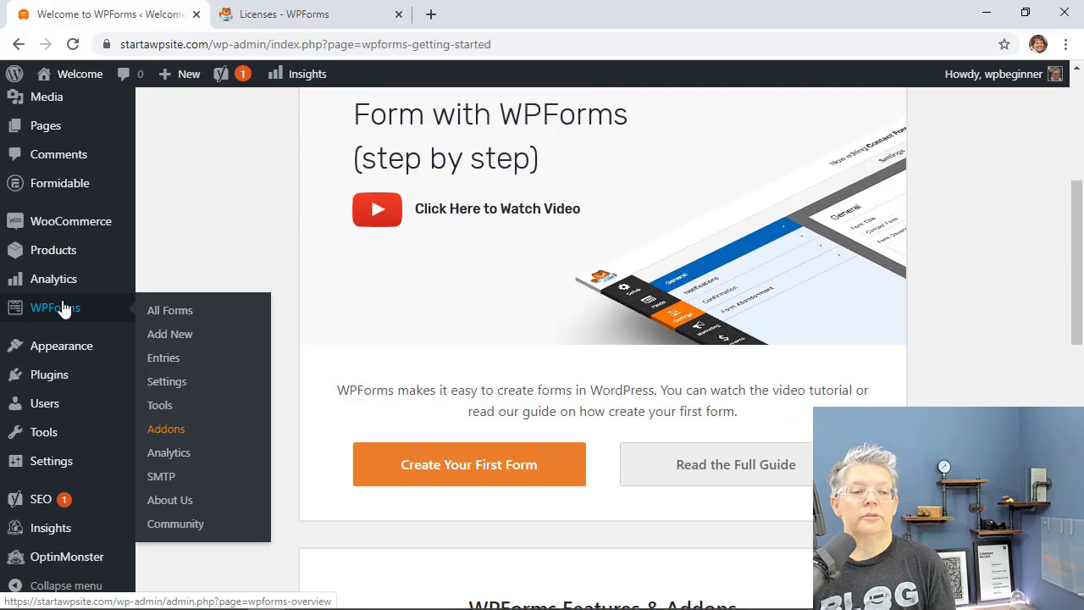
pyautogui.click(166, 383)
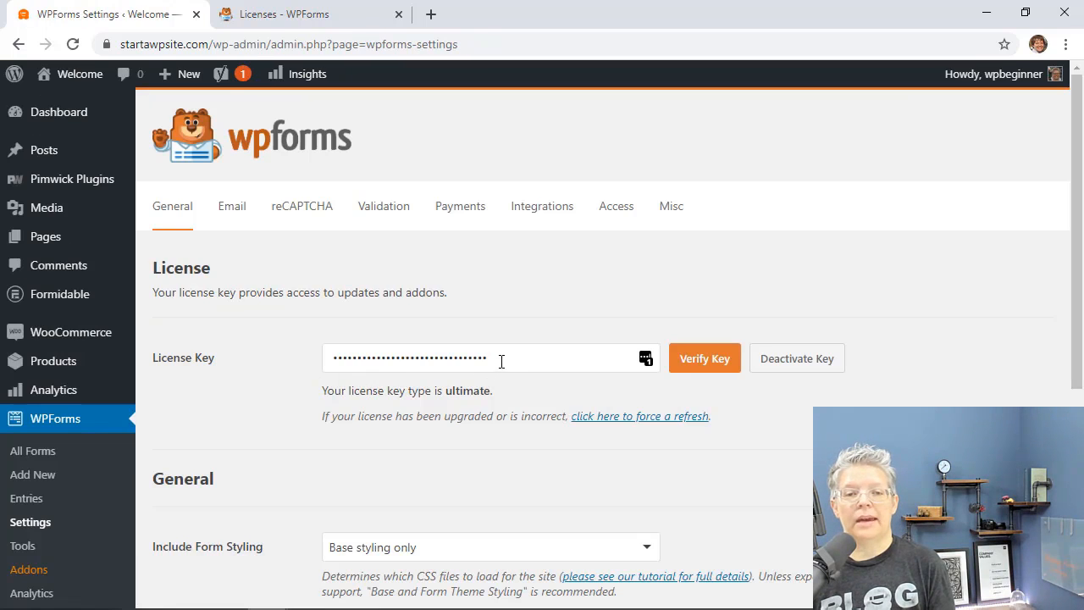
pyautogui.moveTo(501, 361); pyautogui.dragTo(320, 364)
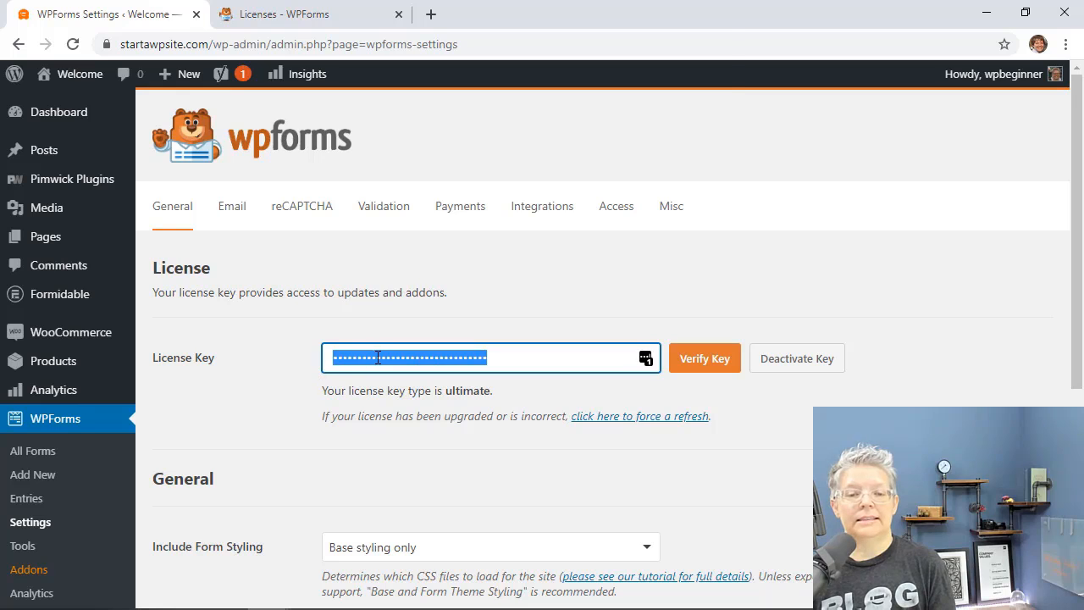
pyautogui.rightClick(380, 356)
pyautogui.click(448, 131)
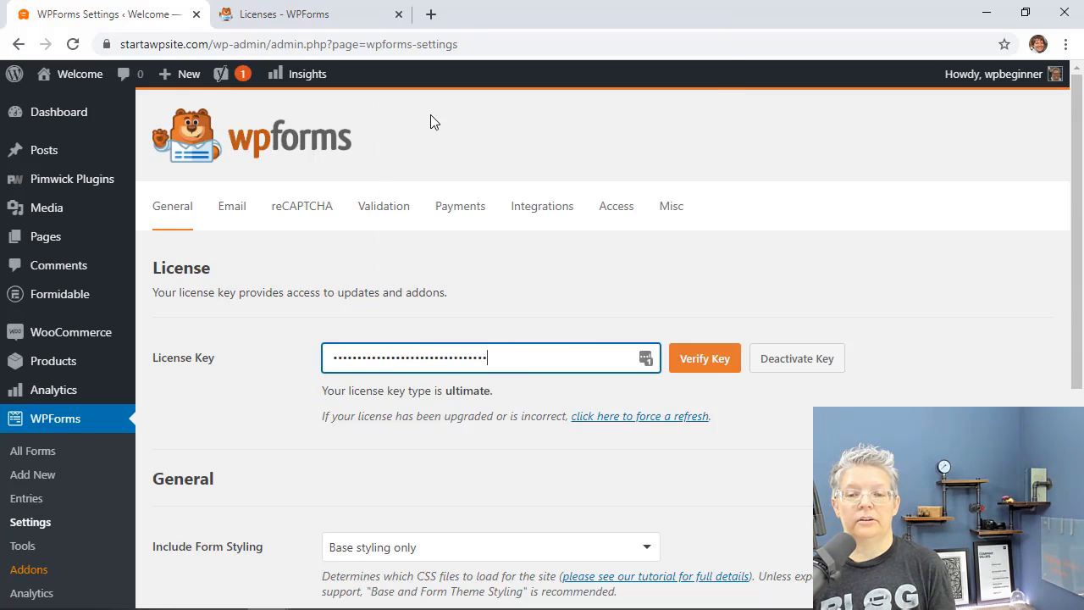
pyautogui.click(695, 363)
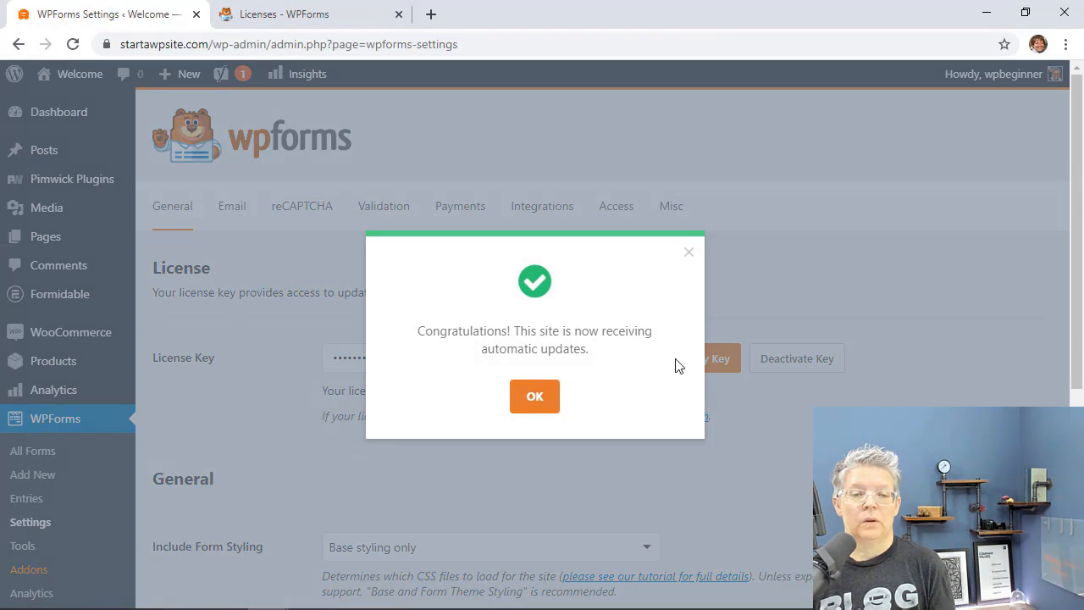
pyautogui.click(537, 399)
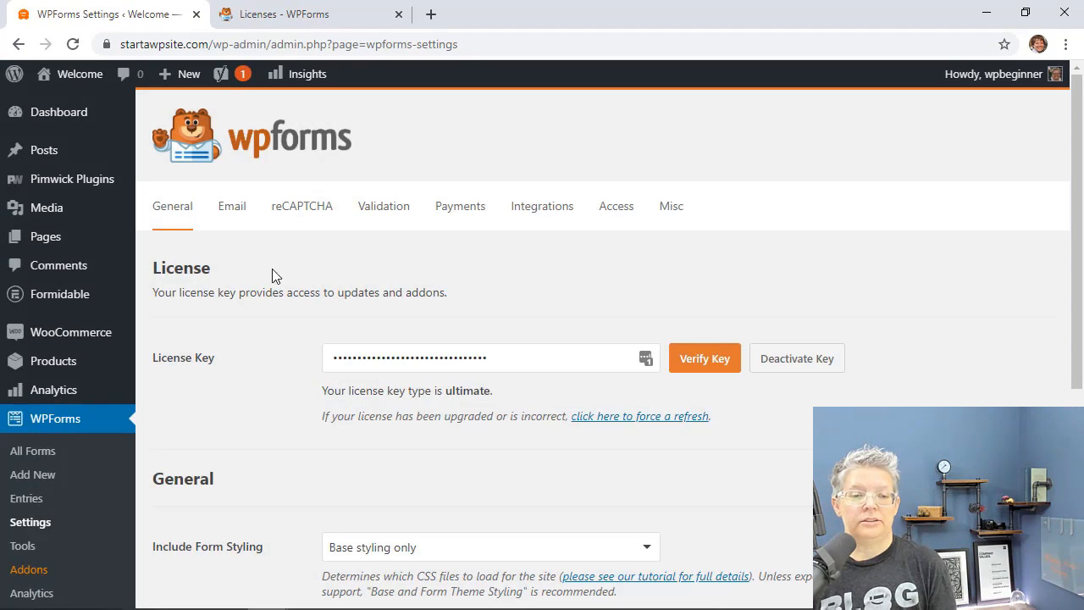
# Step: Install and activate the Form Templates Pack Addon from the WPForms addons
pyautogui.scroll(-1, 255, 409)
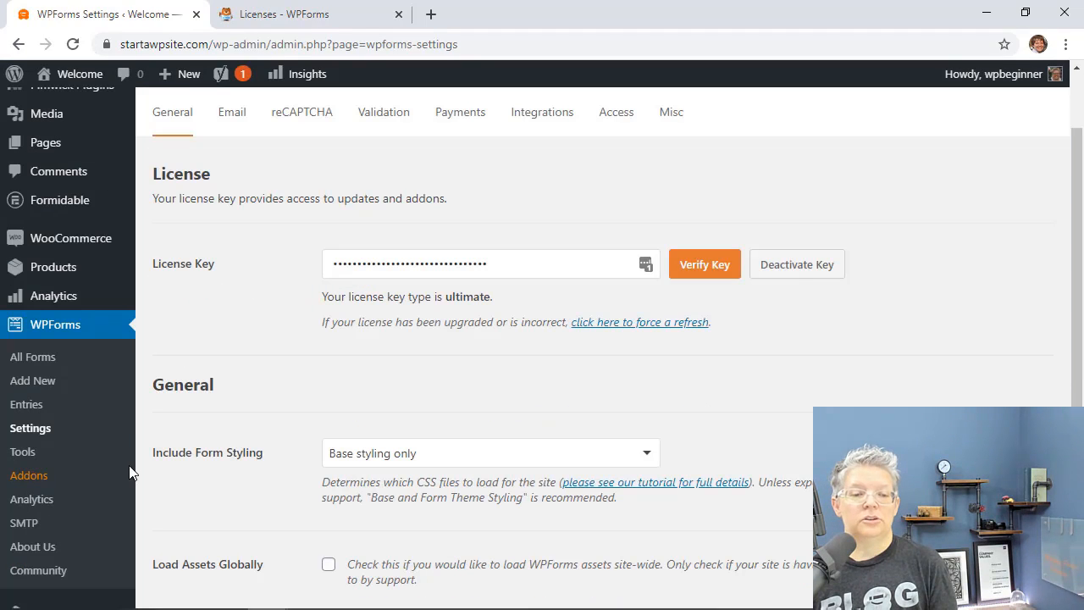
pyautogui.click(19, 479)
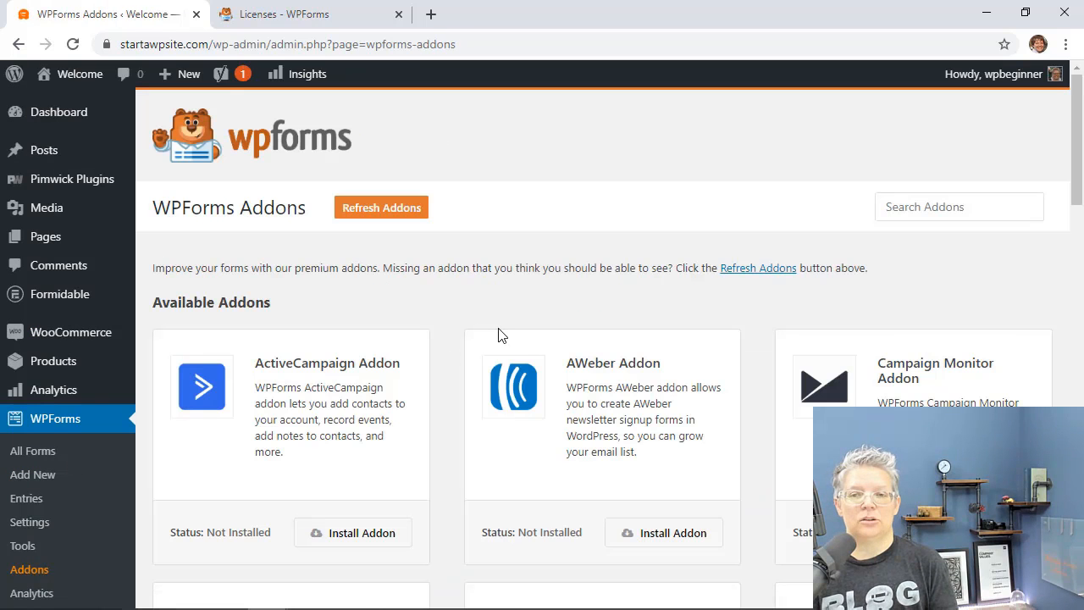
pyautogui.scroll(-10, 431, 412)
pyautogui.click(361, 478)
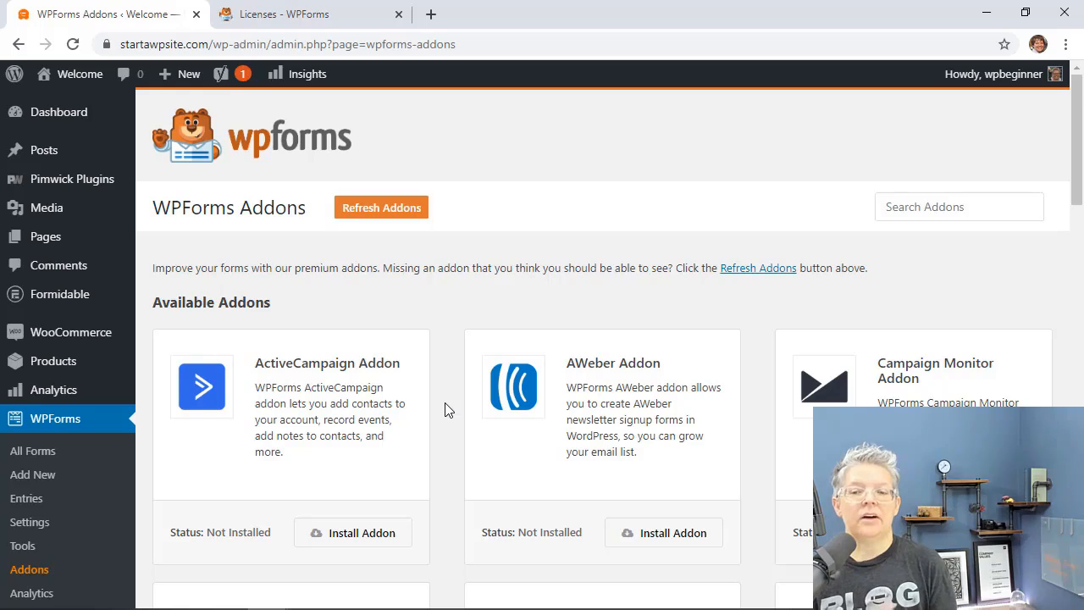
# Step: Install and activate the Stripe Addon from the available WPForms addons
pyautogui.scroll(-5, 447, 408)
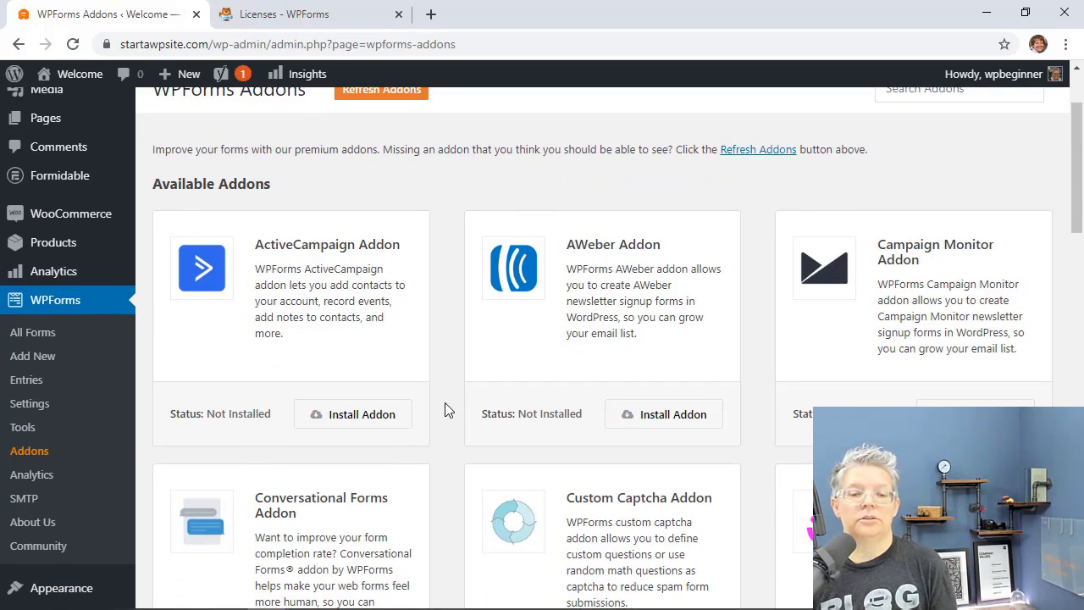
pyautogui.scroll(-9, 447, 409)
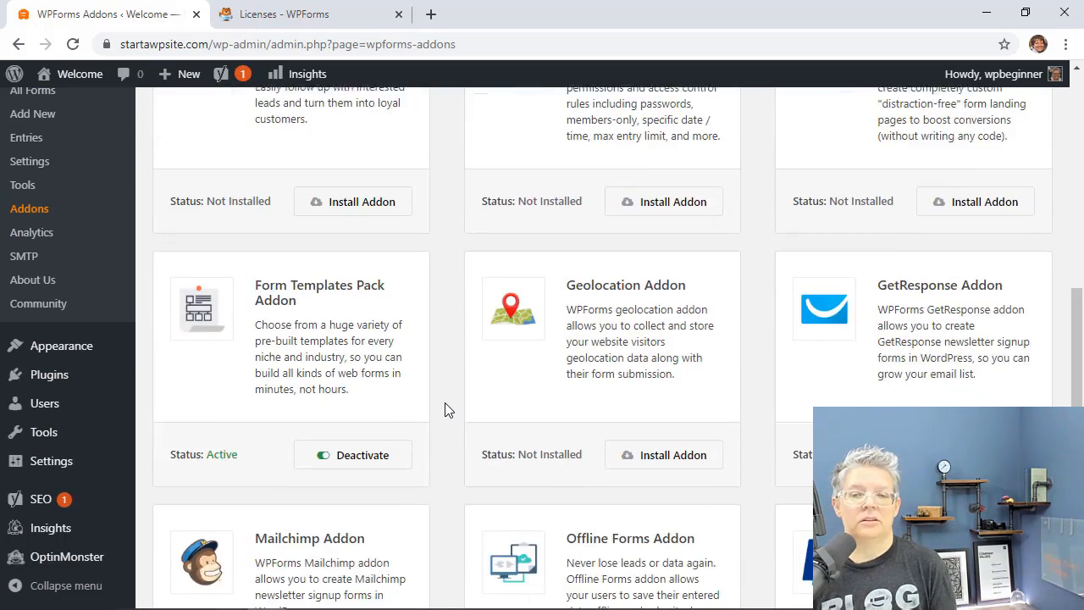
pyautogui.scroll(-4, 445, 409)
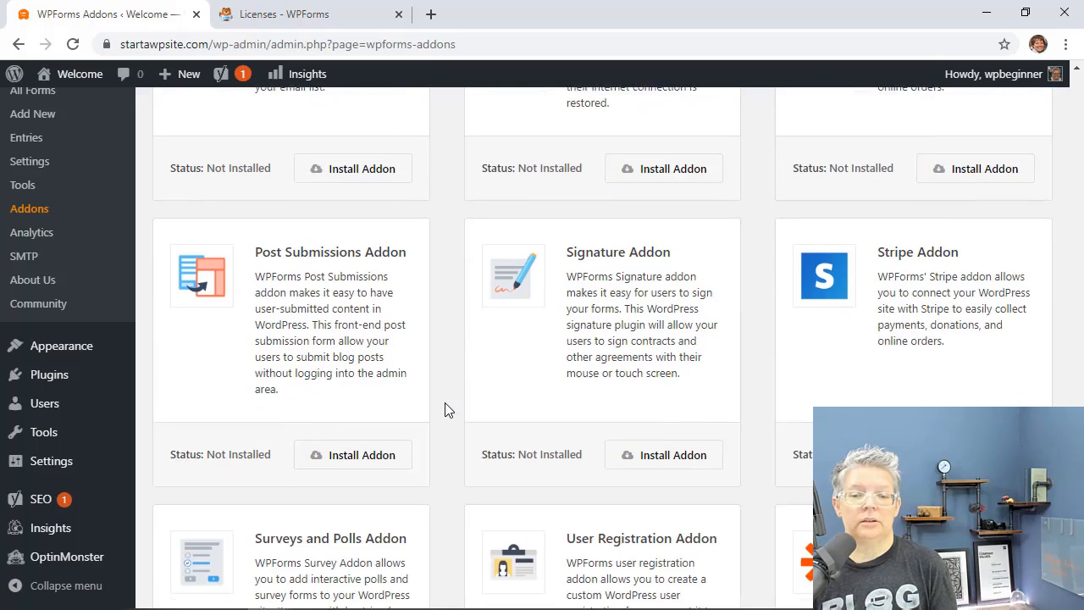
pyautogui.click(979, 463)
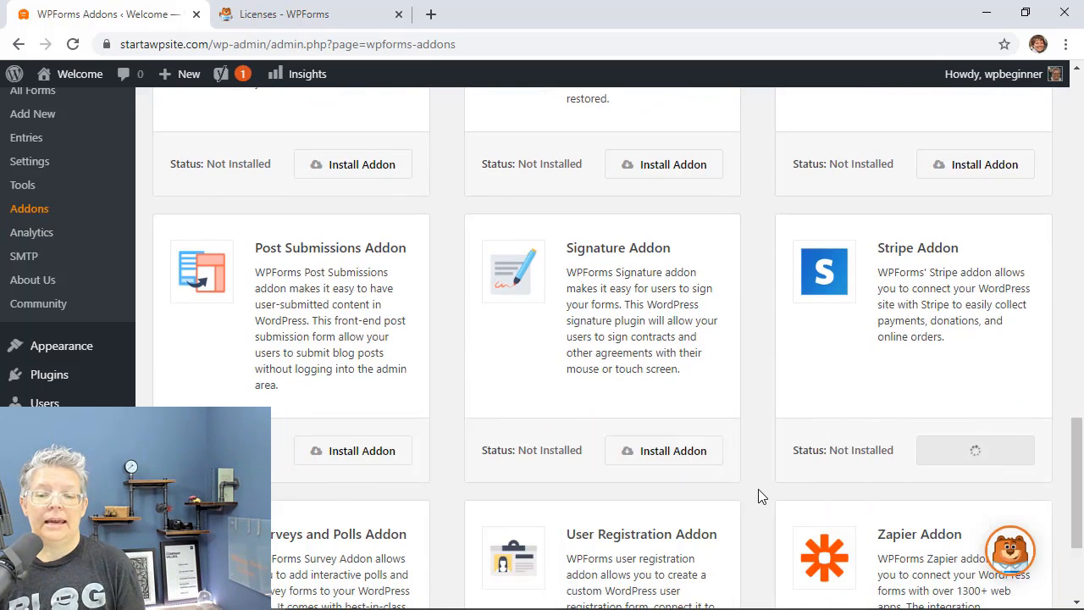
# Step: Install and activate the PayPal Standard Addon from the available WPForms addons
pyautogui.scroll(-3, 759, 491)
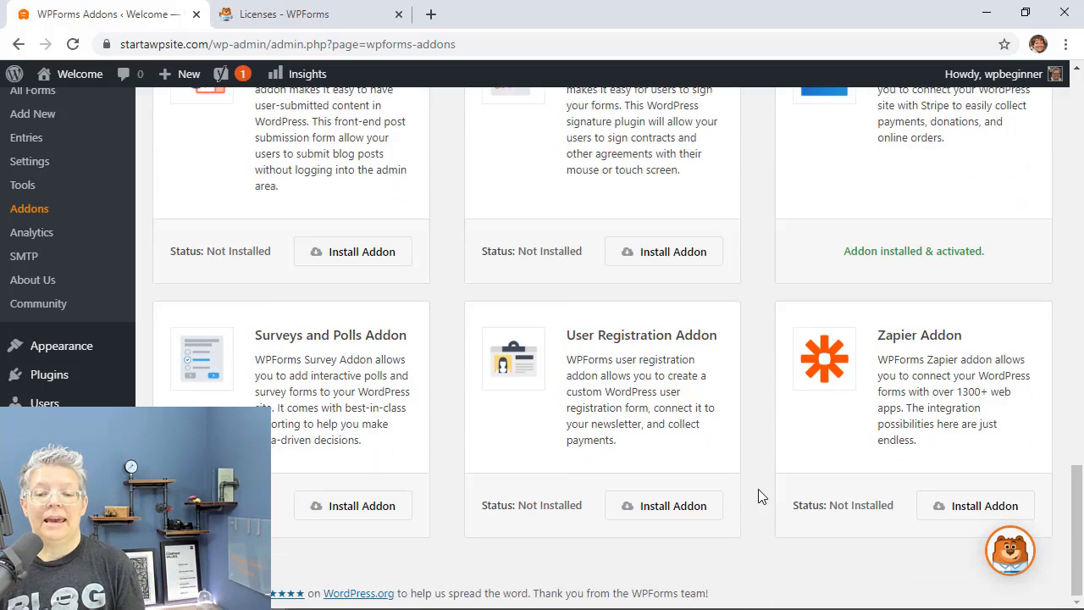
pyautogui.scroll(6, 758, 495)
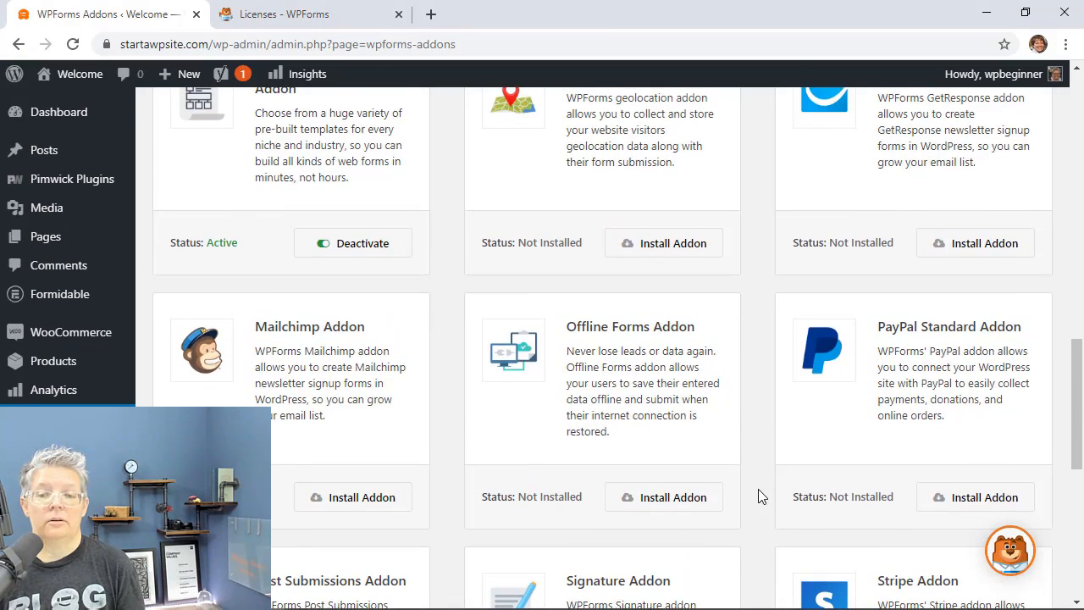
pyautogui.click(964, 505)
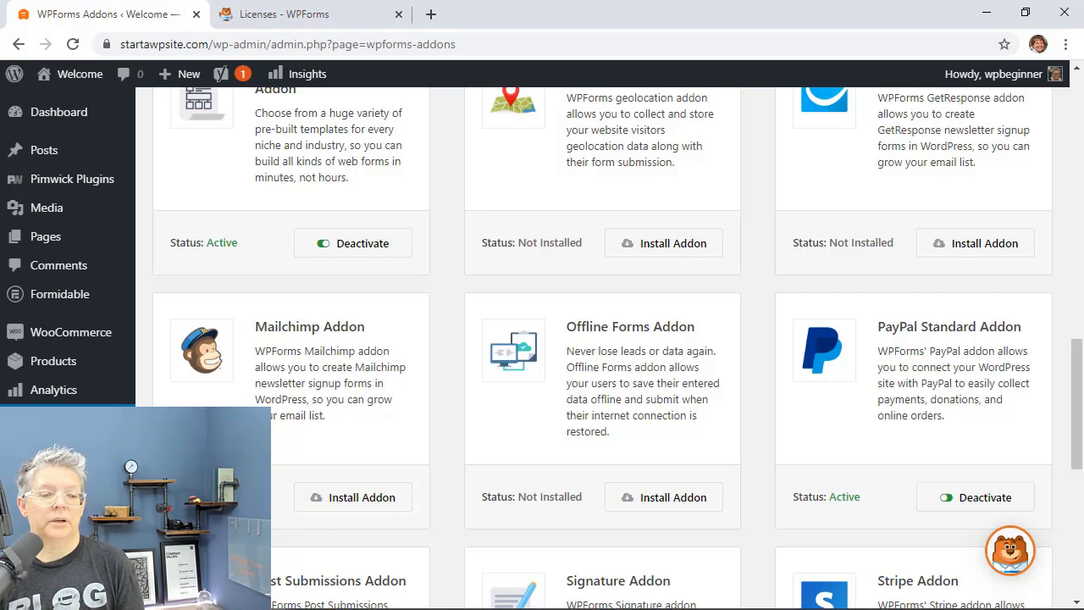
# Step: Start a new WPForms form and name it "Gift Card"
pyautogui.scroll(3, 318, 479)
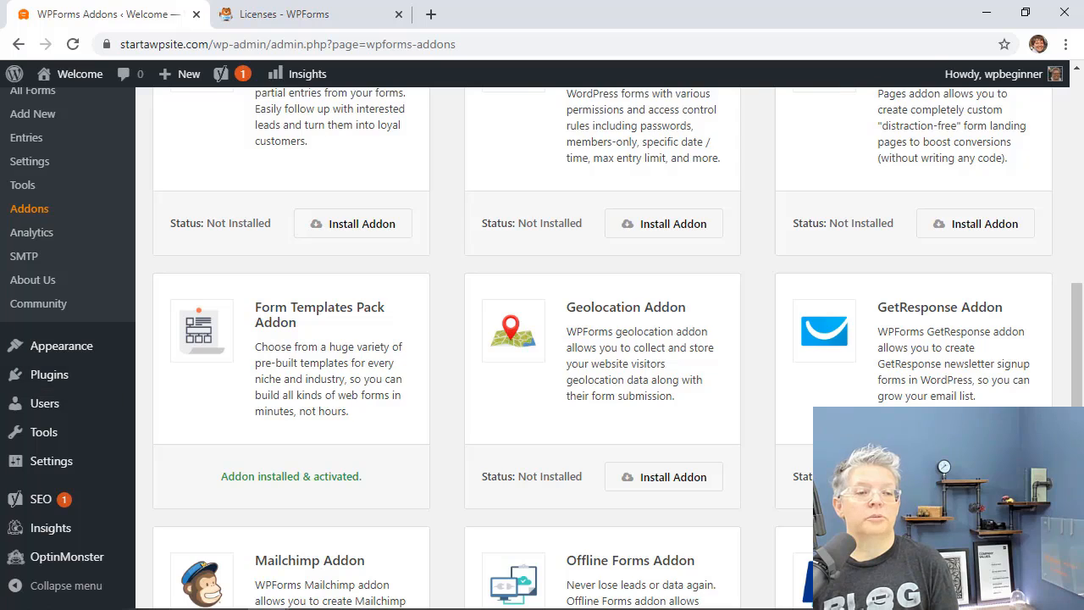
pyautogui.scroll(1, 238, 257)
pyautogui.click(38, 185)
pyautogui.write('Gif')
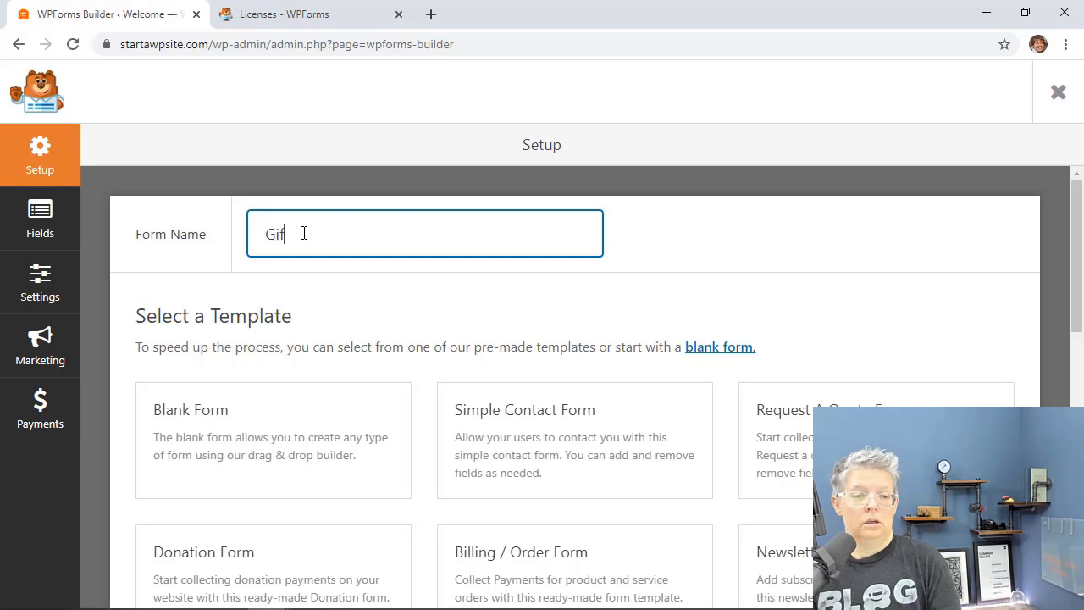
pyautogui.write('t Card')
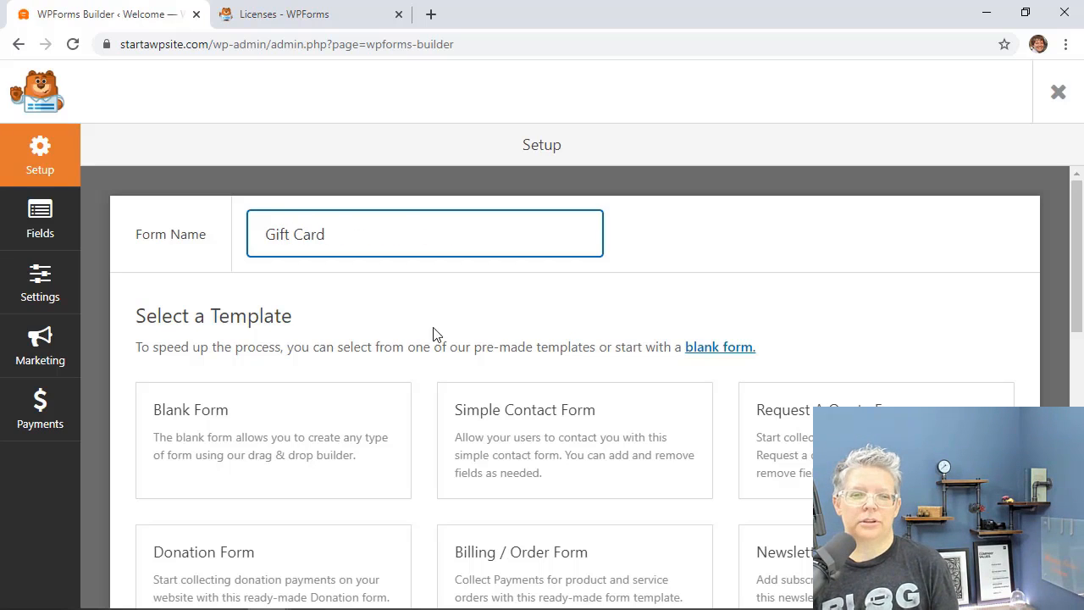
# Step: Search the additional templates for "gift" and create the form from the Gift Card Order Form template
pyautogui.scroll(-2, 430, 396)
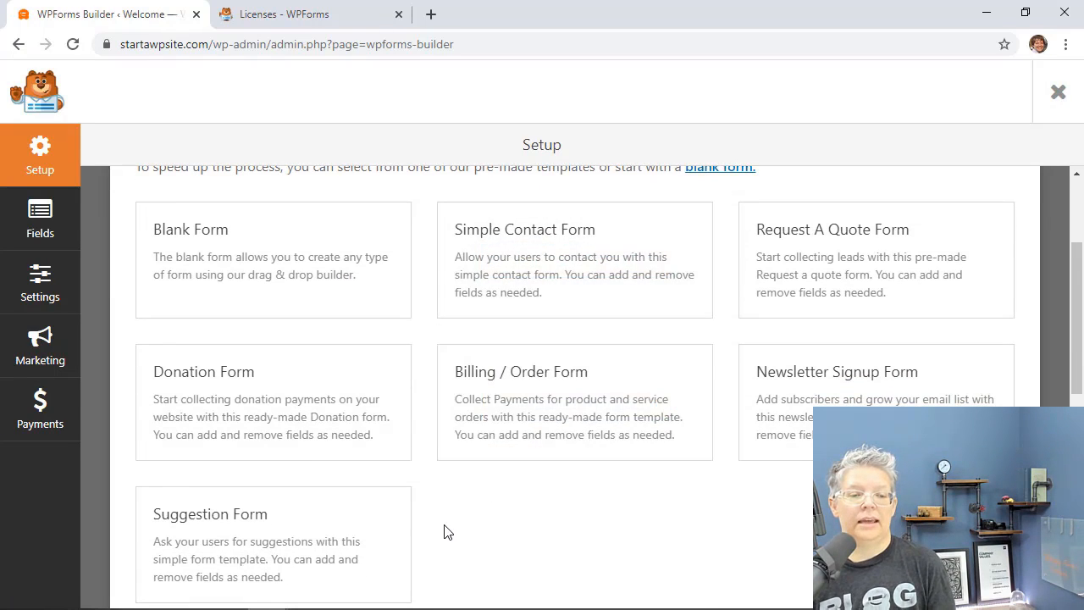
pyautogui.scroll(-3, 444, 530)
pyautogui.scroll(-1, 444, 530)
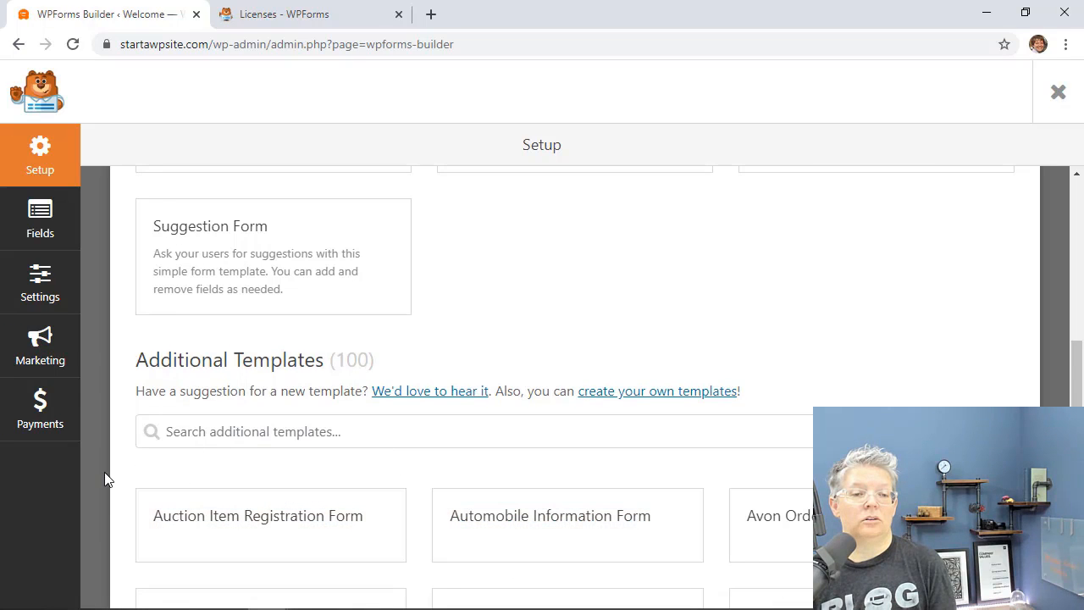
pyautogui.scroll(-2, 106, 483)
pyautogui.click(225, 251)
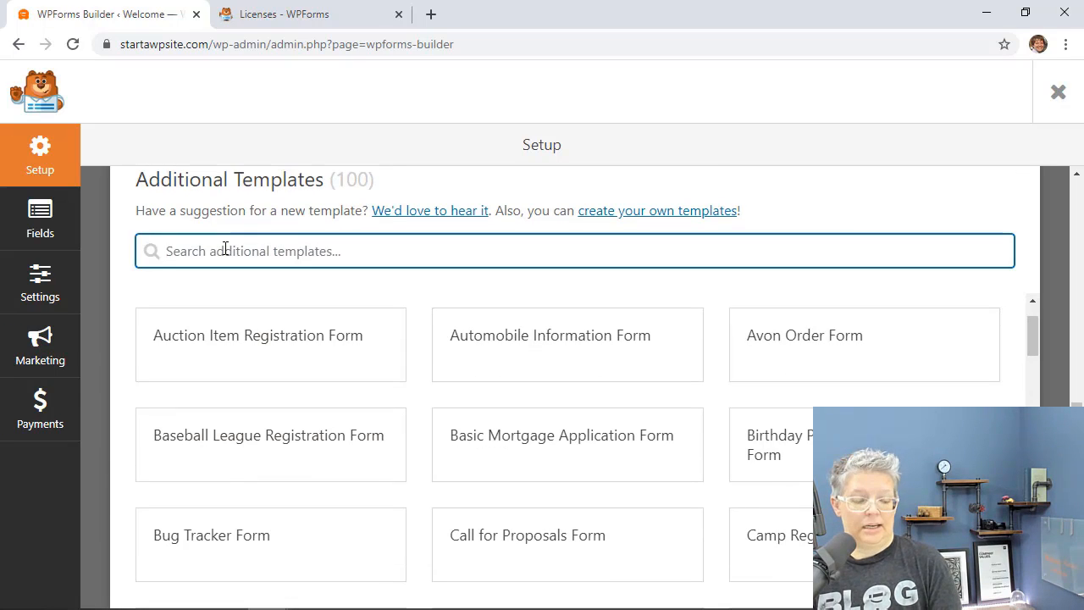
pyautogui.write('gift')
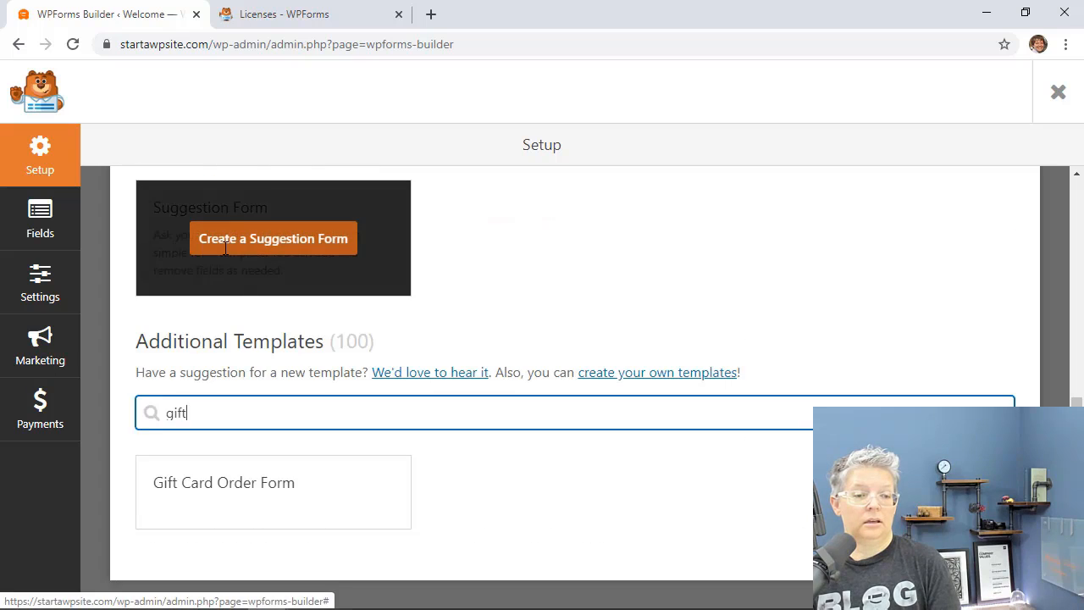
pyautogui.click(254, 496)
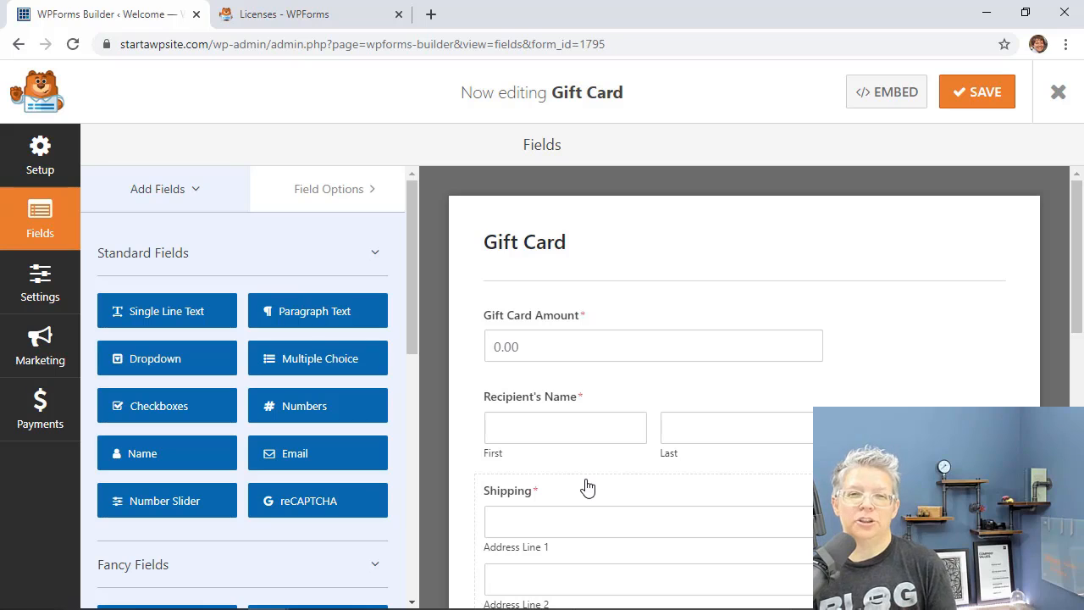
# Step: Collapse the Standard Fields group and view the options of the Gift Card Amount field
pyautogui.click(375, 252)
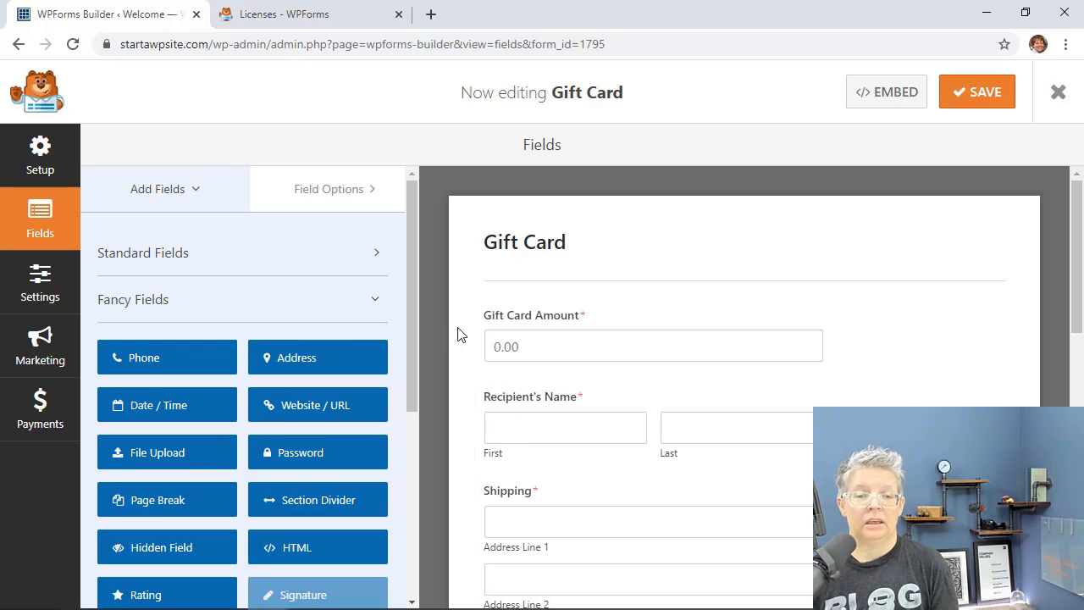
pyautogui.click(557, 352)
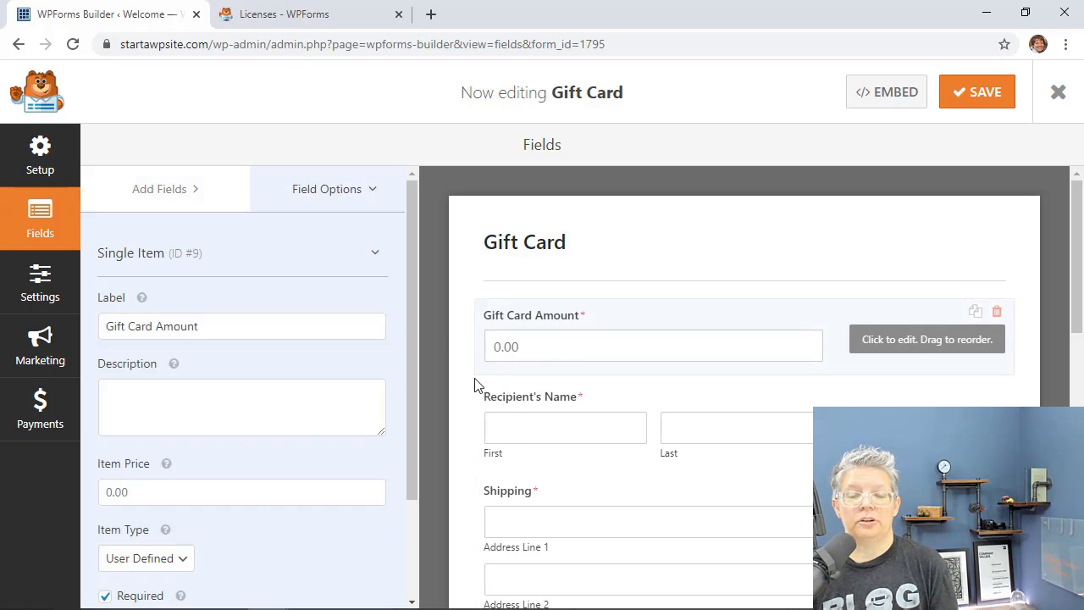
pyautogui.scroll(-1, 476, 386)
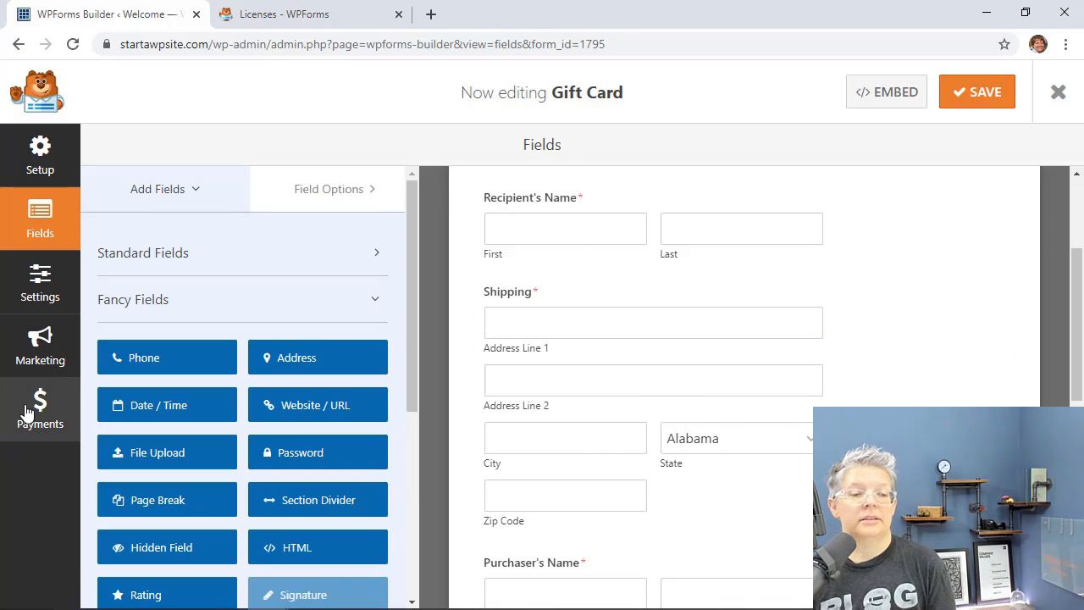
# Step: Examine the form's PayPal Standard payment settings, including mode, payment type, cancel URL and shipping
pyautogui.click(28, 413)
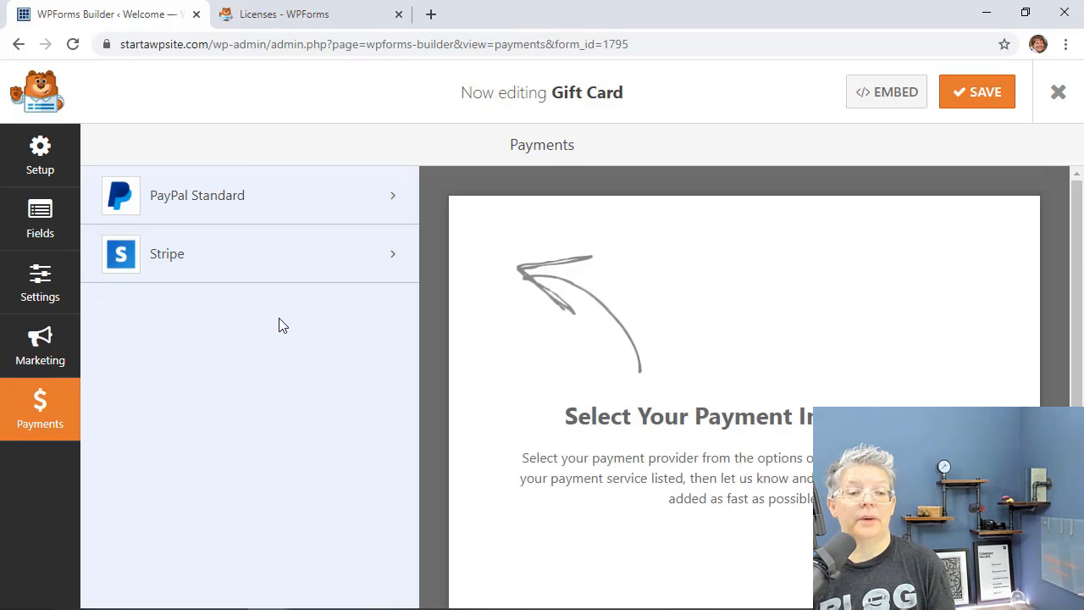
pyautogui.click(293, 204)
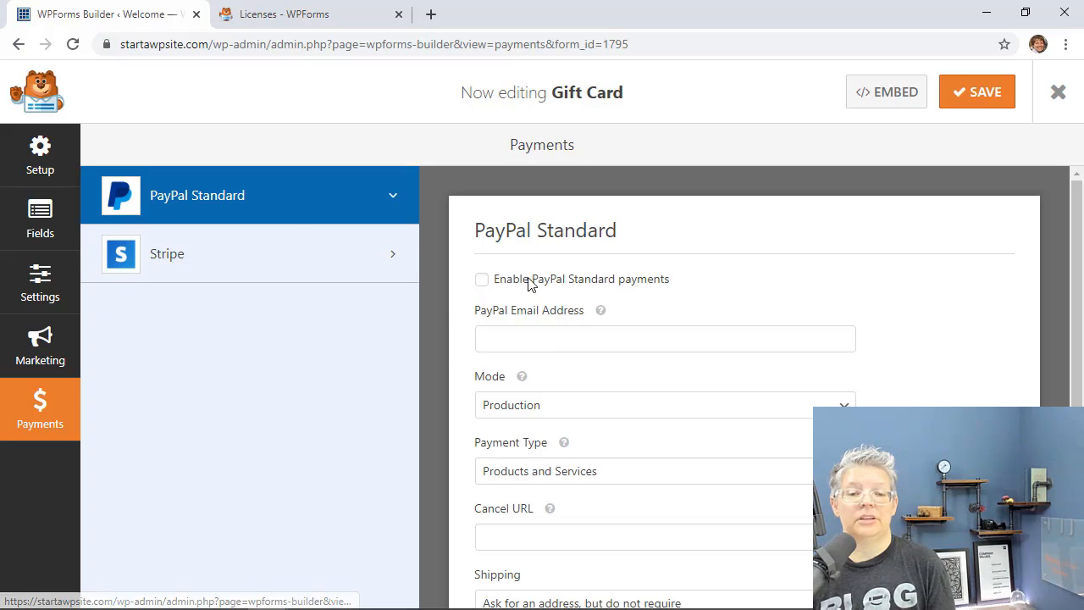
pyautogui.scroll(-2, 460, 517)
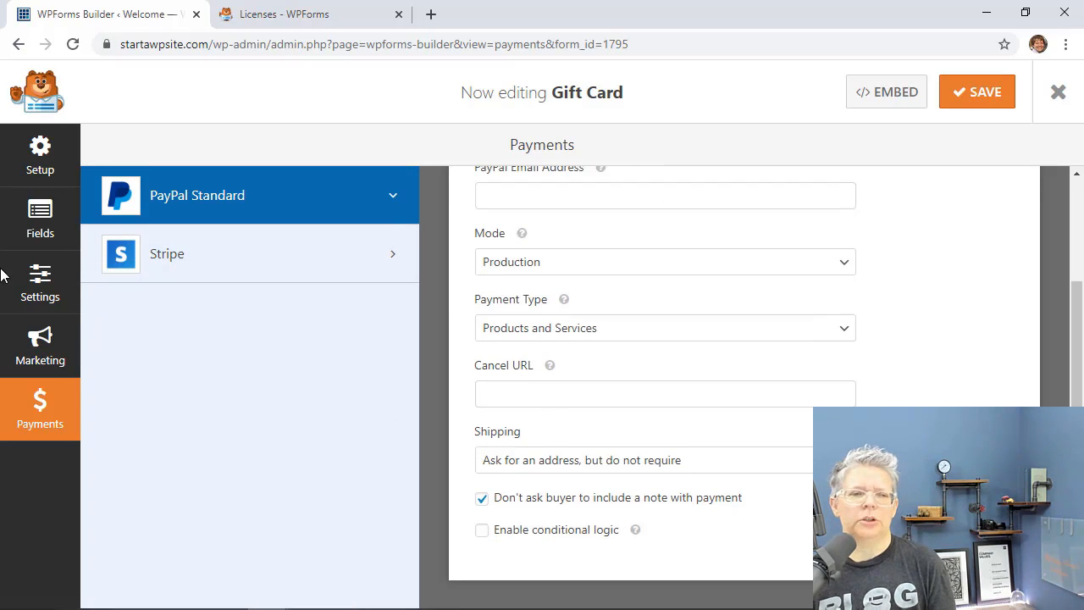
pyautogui.click(520, 371)
pyautogui.scroll(2, 521, 372)
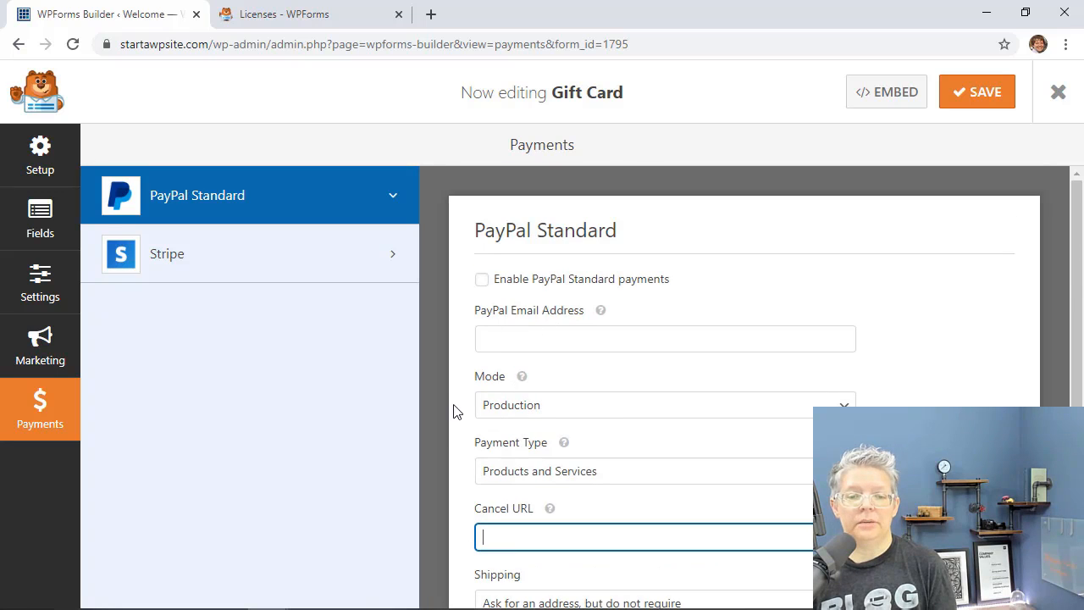
pyautogui.scroll(-1, 450, 430)
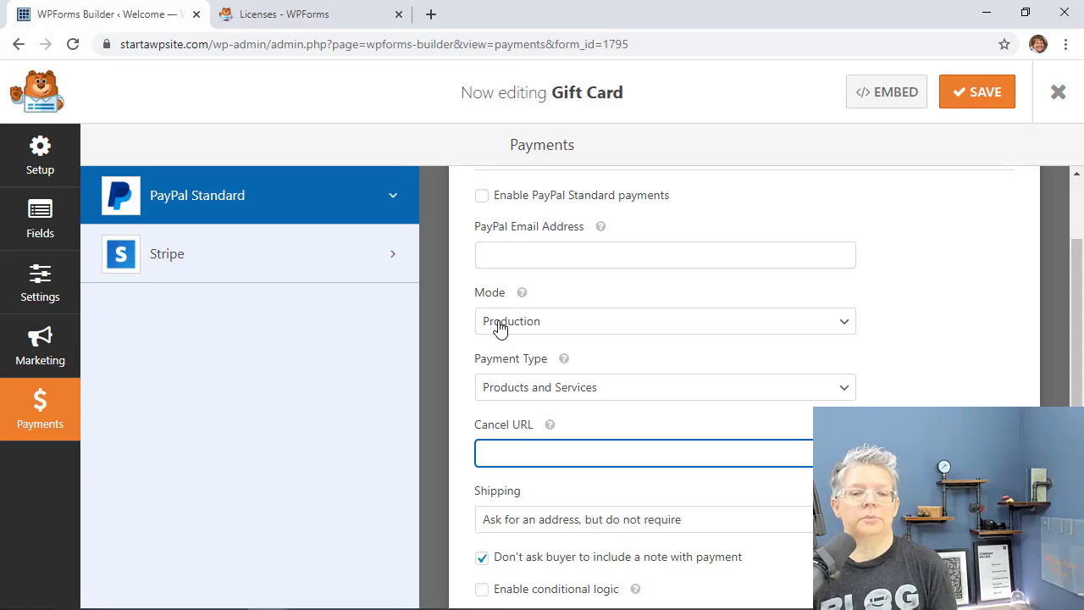
pyautogui.scroll(1, 472, 423)
# Step: Go back to the form's fields and look through the whole gift card form layout
pyautogui.click(40, 220)
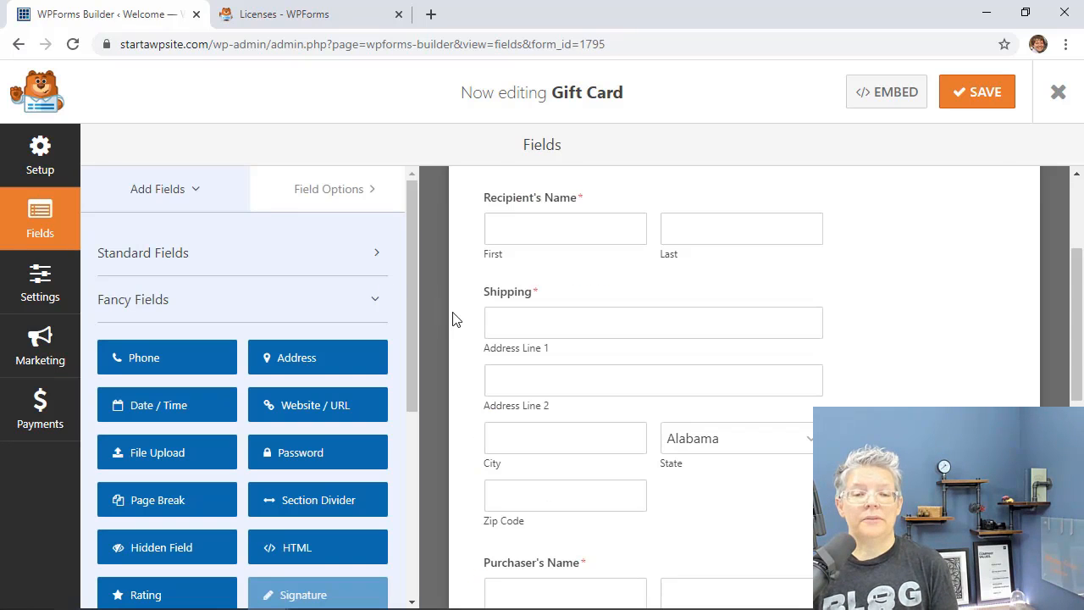
pyautogui.scroll(2, 453, 320)
pyautogui.scroll(-5, 454, 322)
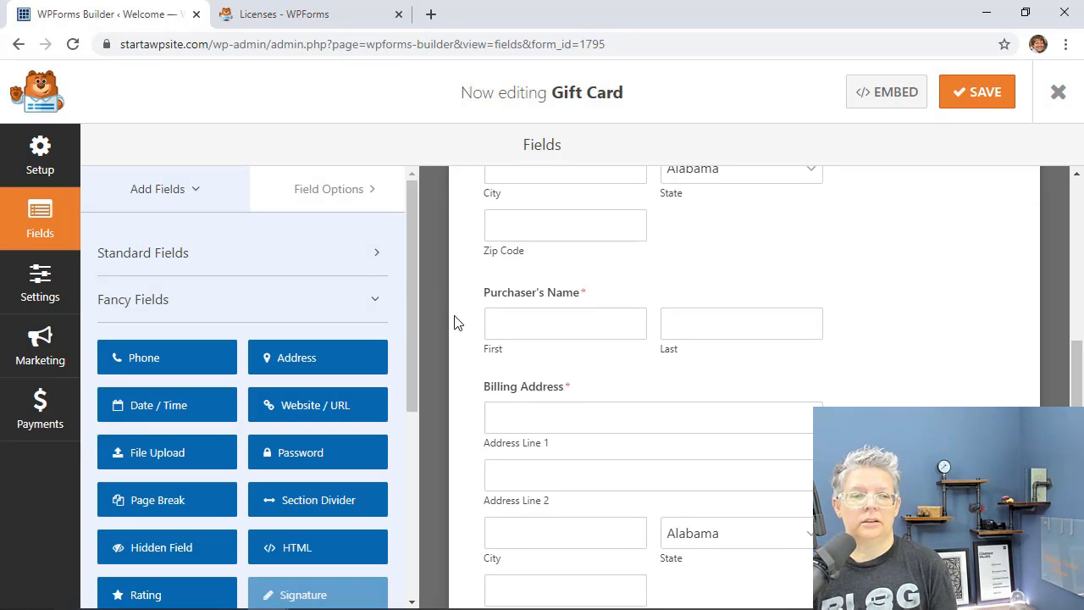
pyautogui.scroll(-2, 454, 322)
pyautogui.scroll(7, 470, 351)
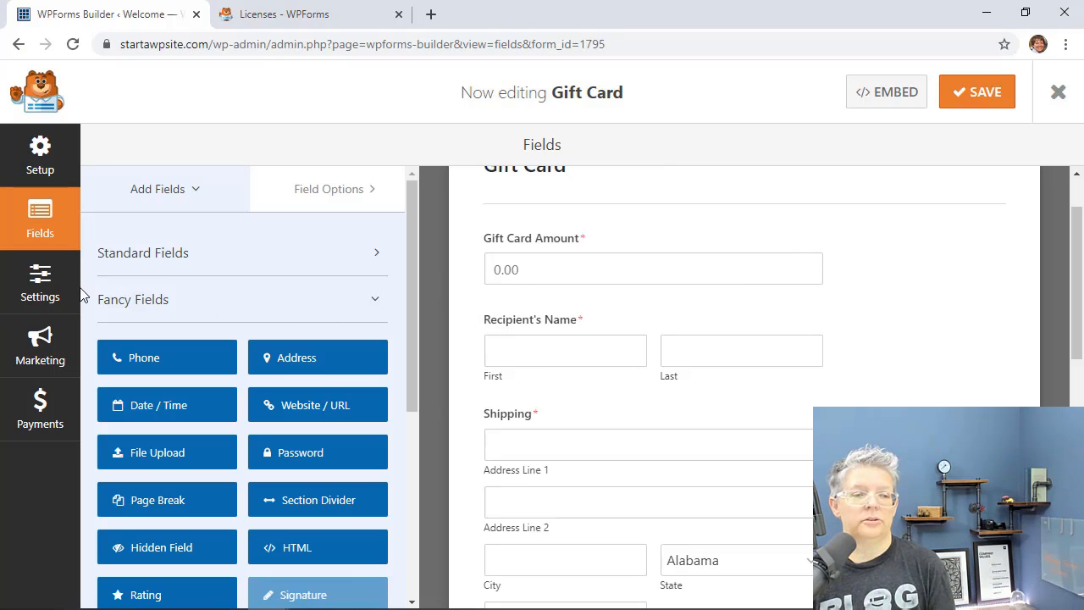
# Step: Replace the confirmation message's second sentence with "We'll send you and the gift card recipient directions on how to use your giftcard."
pyautogui.click(31, 283)
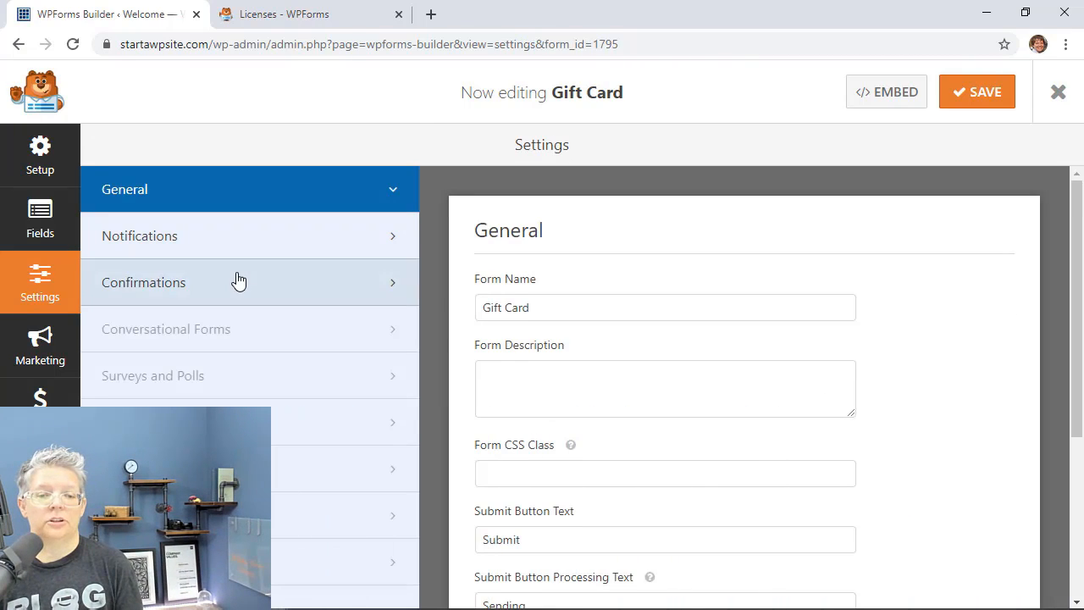
pyautogui.click(238, 281)
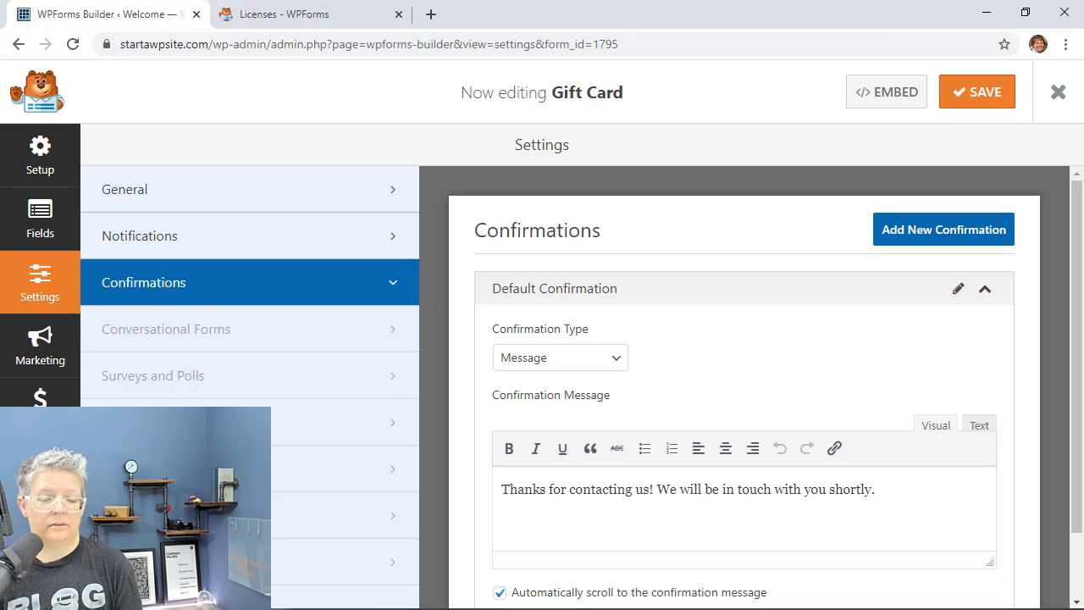
pyautogui.scroll(-1, 745, 407)
pyautogui.moveTo(657, 410); pyautogui.dragTo(904, 406)
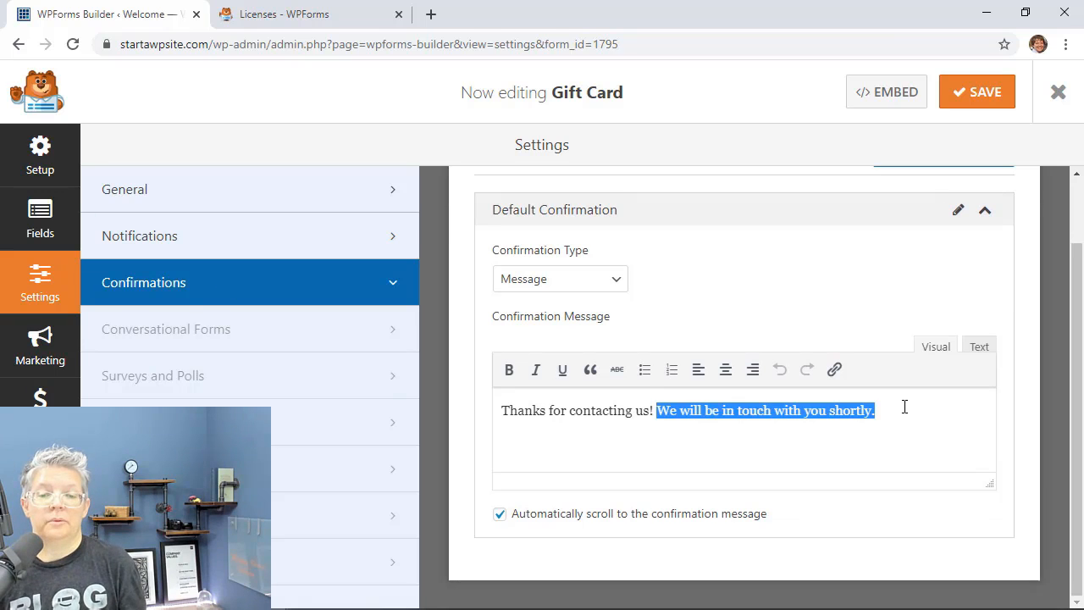
pyautogui.write("We'll send you and the ")
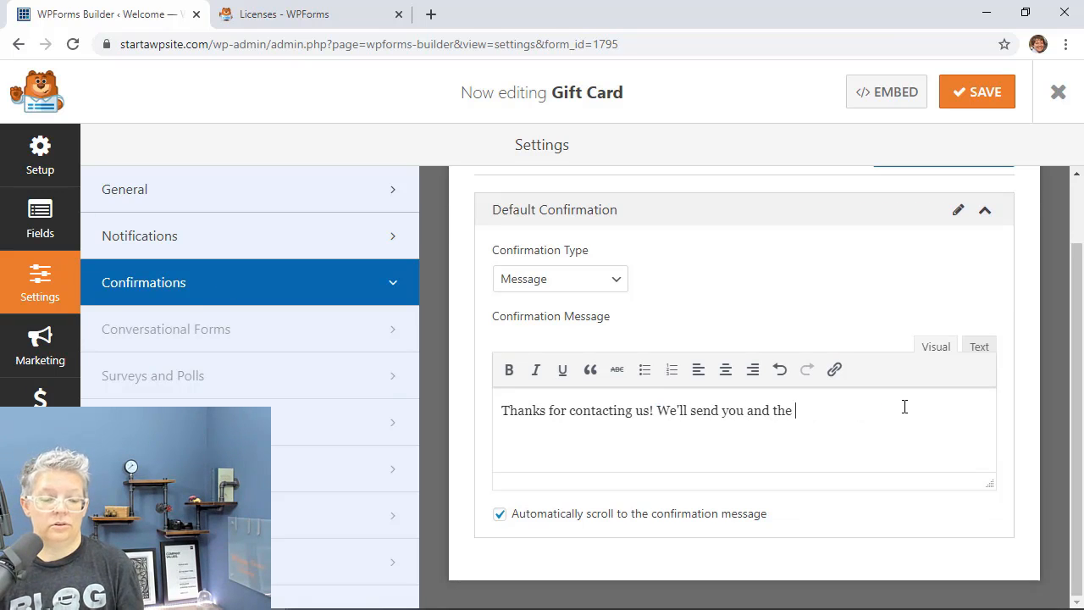
pyautogui.write('gift card recipient directions on how to ')
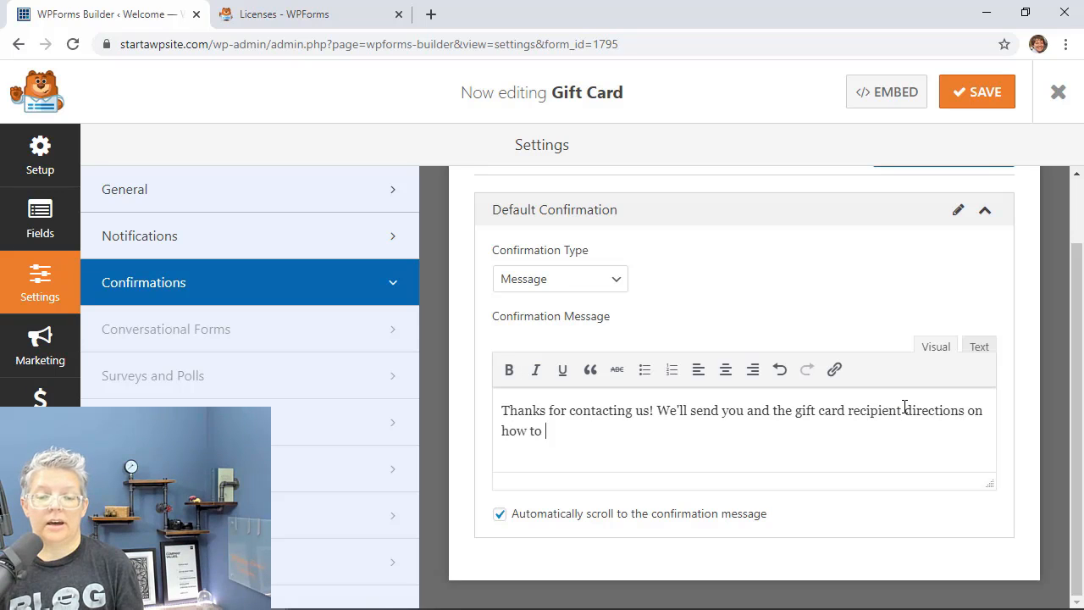
pyautogui.write('use your giftcard.')
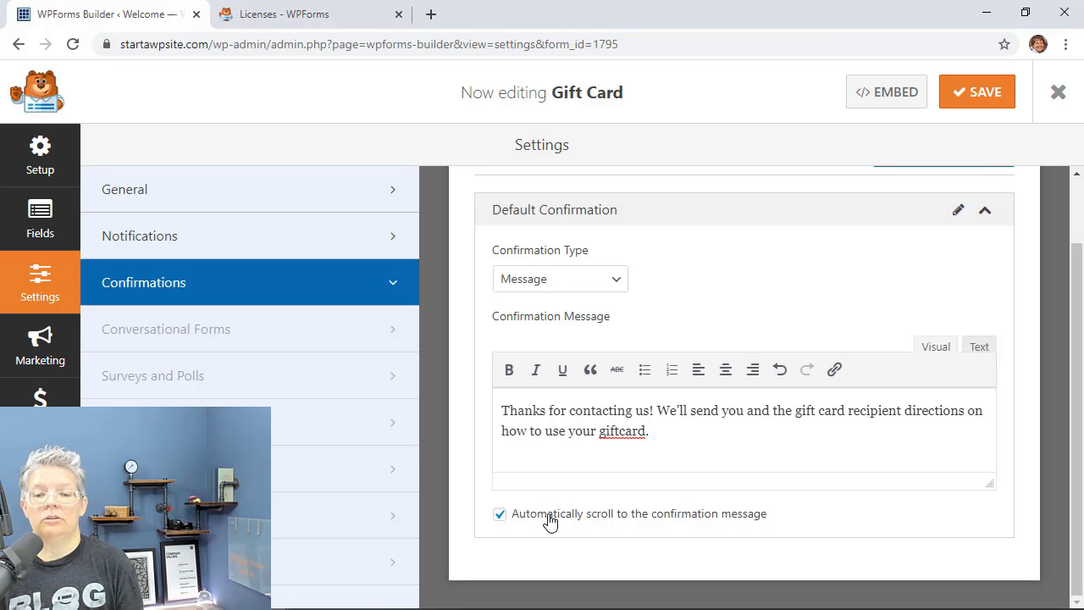
# Step: Check the available confirmation types, keep Message and save the Gift Card form
pyautogui.click(548, 284)
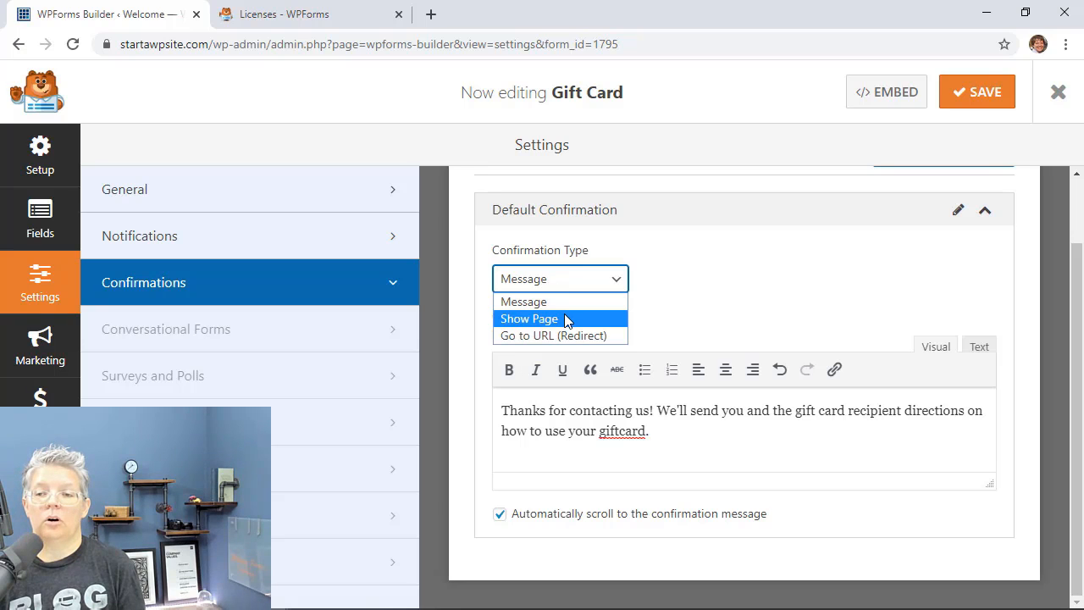
pyautogui.click(476, 410)
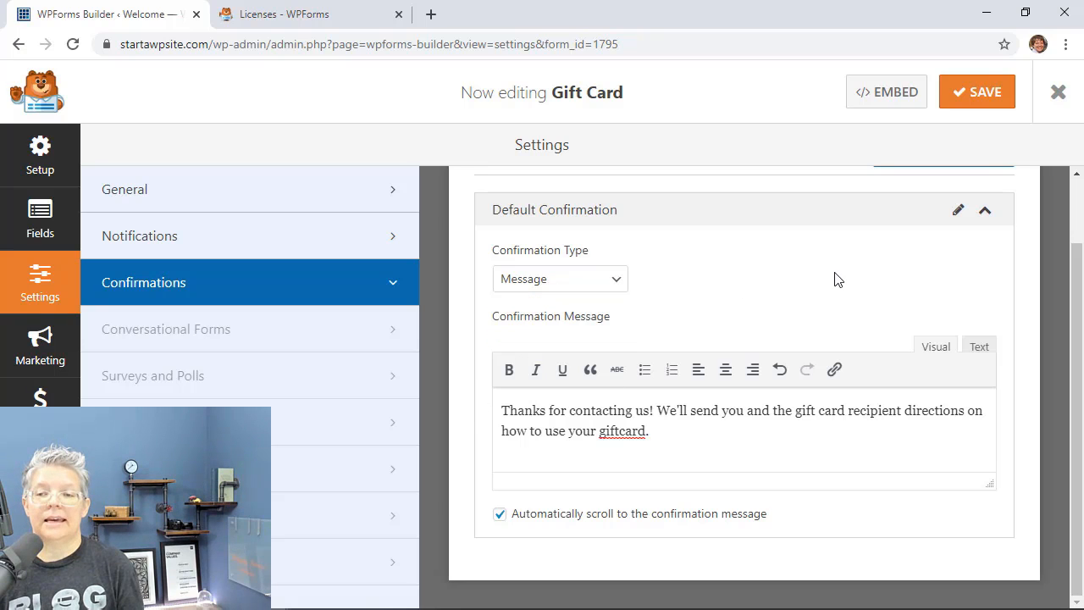
pyautogui.click(994, 103)
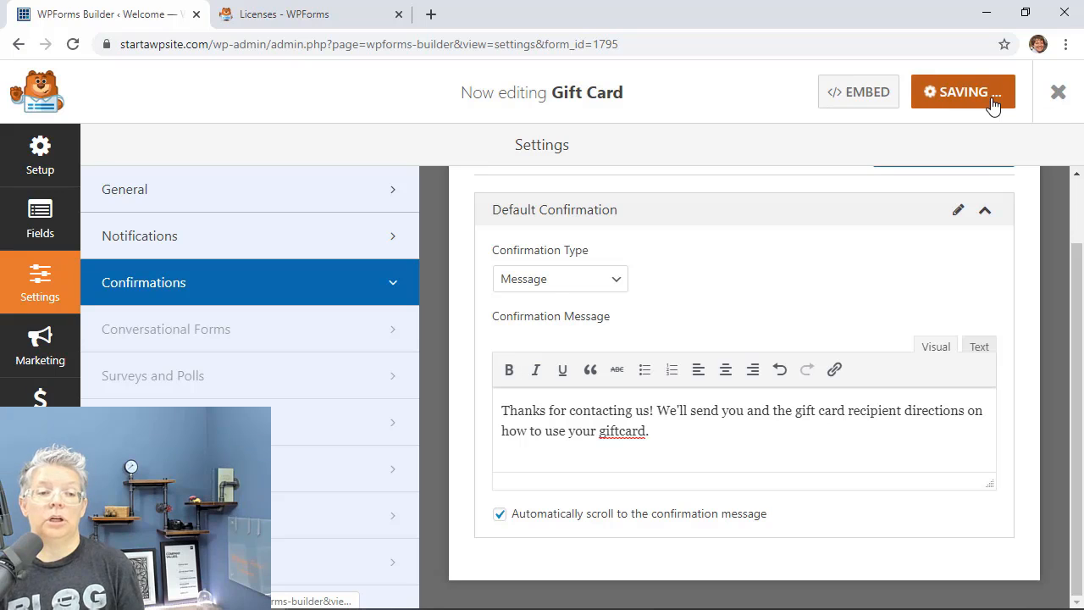
# Step: Close the form builder and create a new WordPress page titled "Gift Cards"
pyautogui.click(1059, 97)
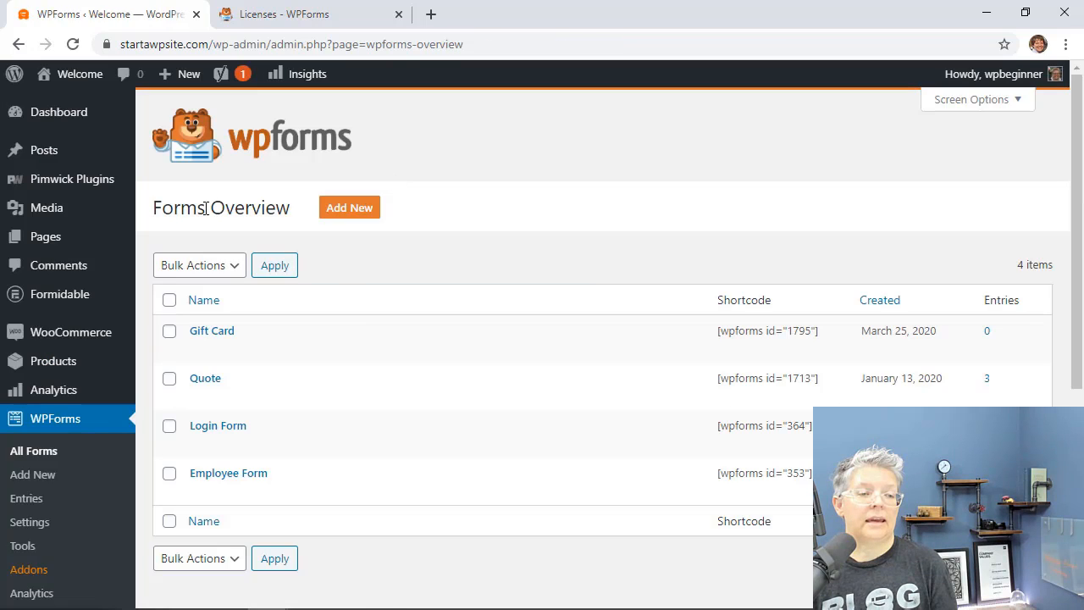
pyautogui.moveTo(48, 236)
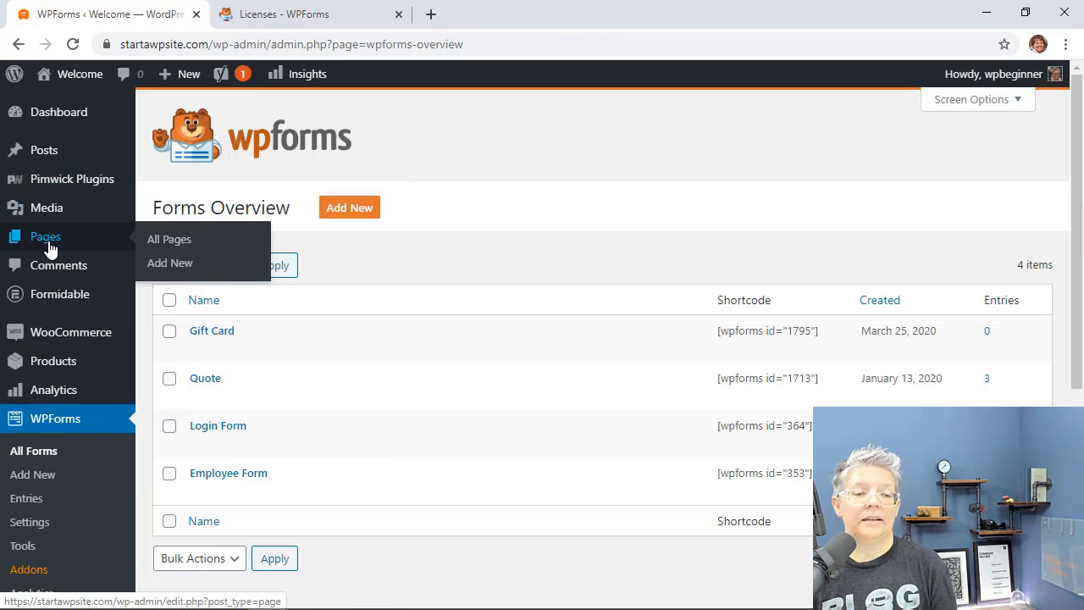
pyautogui.click(170, 264)
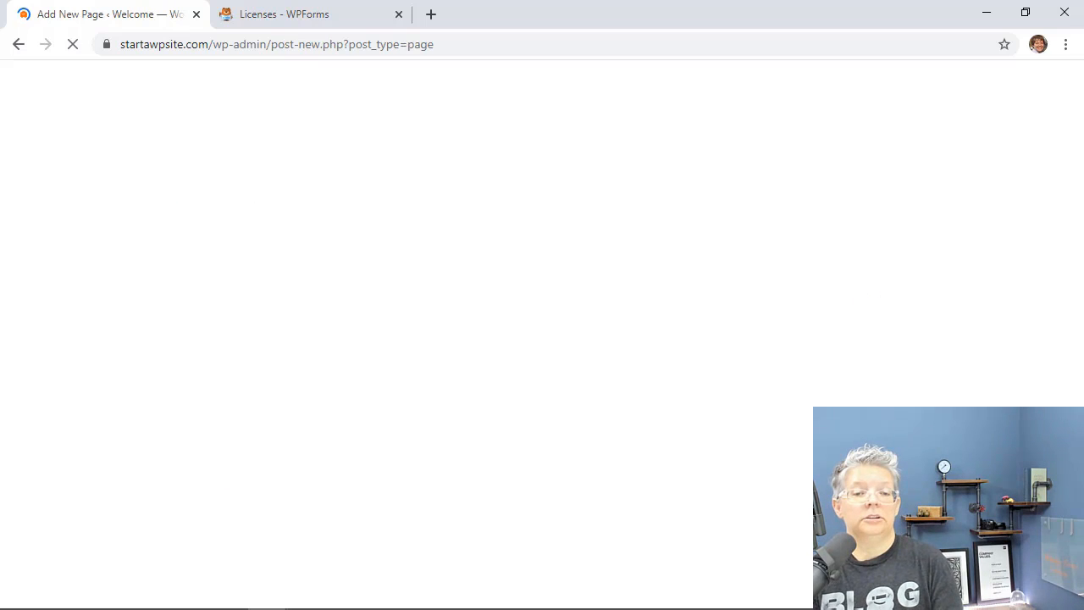
pyautogui.write('Gif')
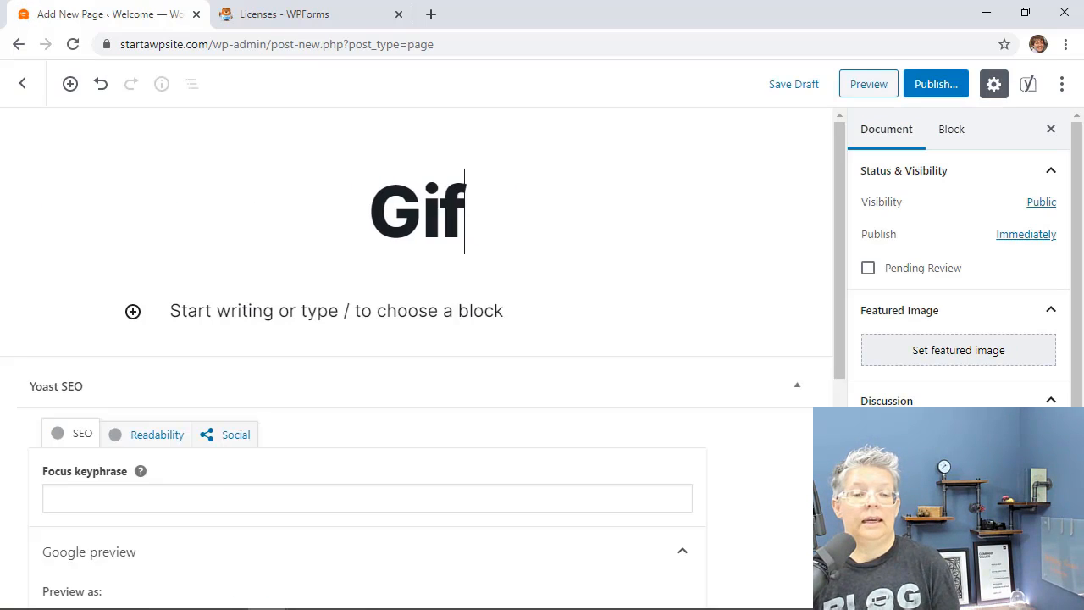
pyautogui.write('t Cards')
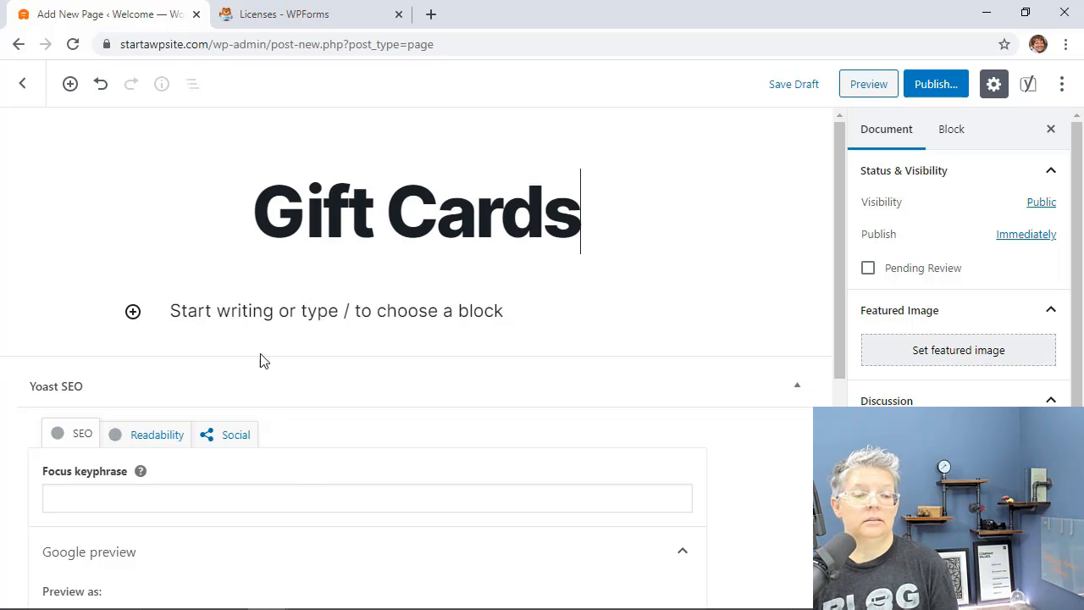
# Step: Insert a WPForms block below the page title and have it display the Gift Card form
pyautogui.click(183, 309)
pyautogui.write('/')
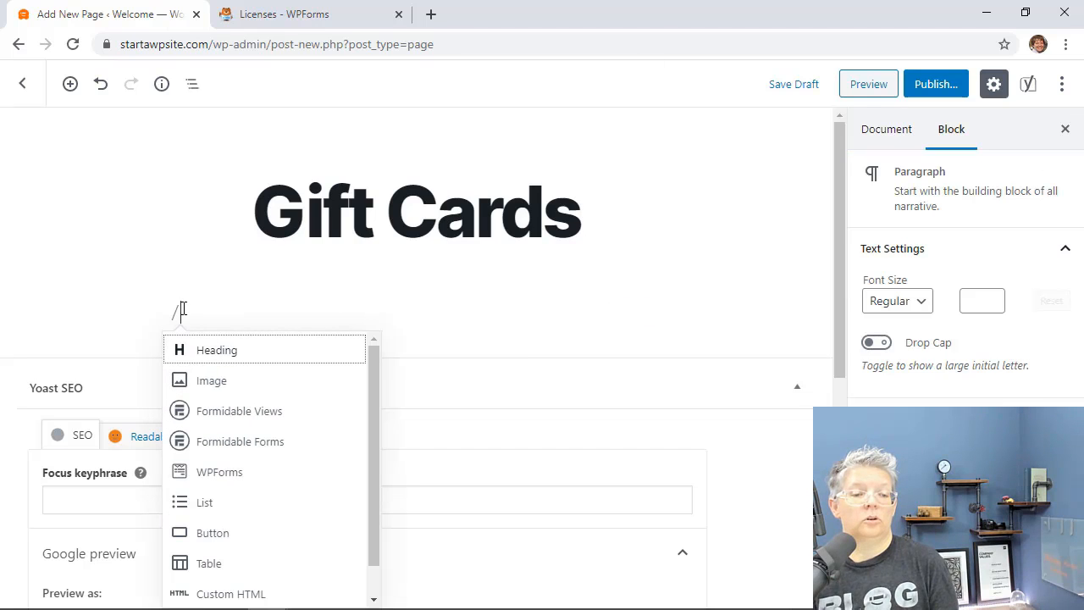
pyautogui.write('wp')
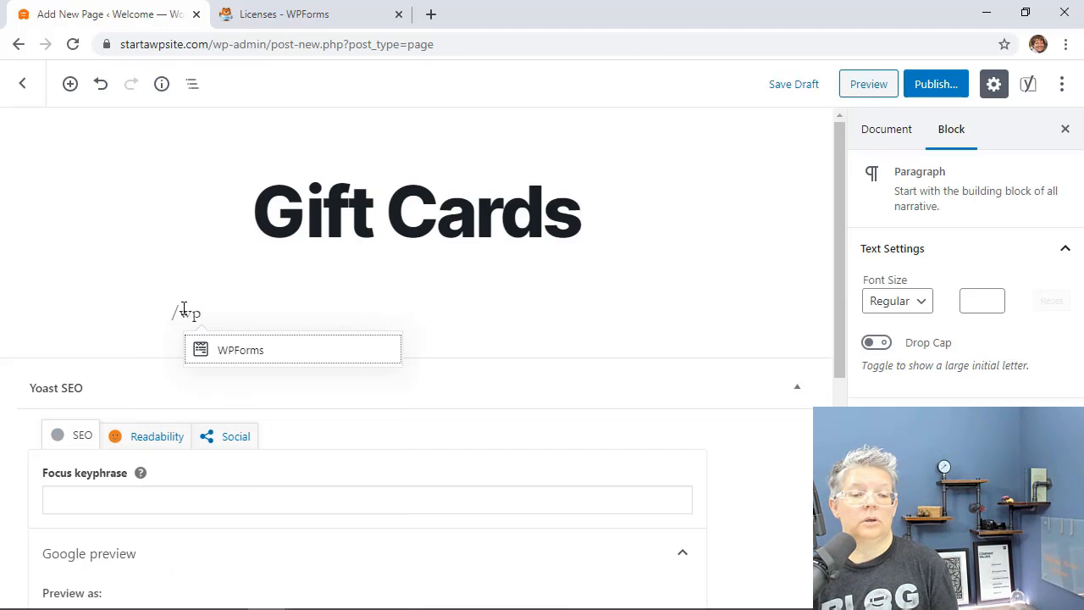
pyautogui.click(222, 350)
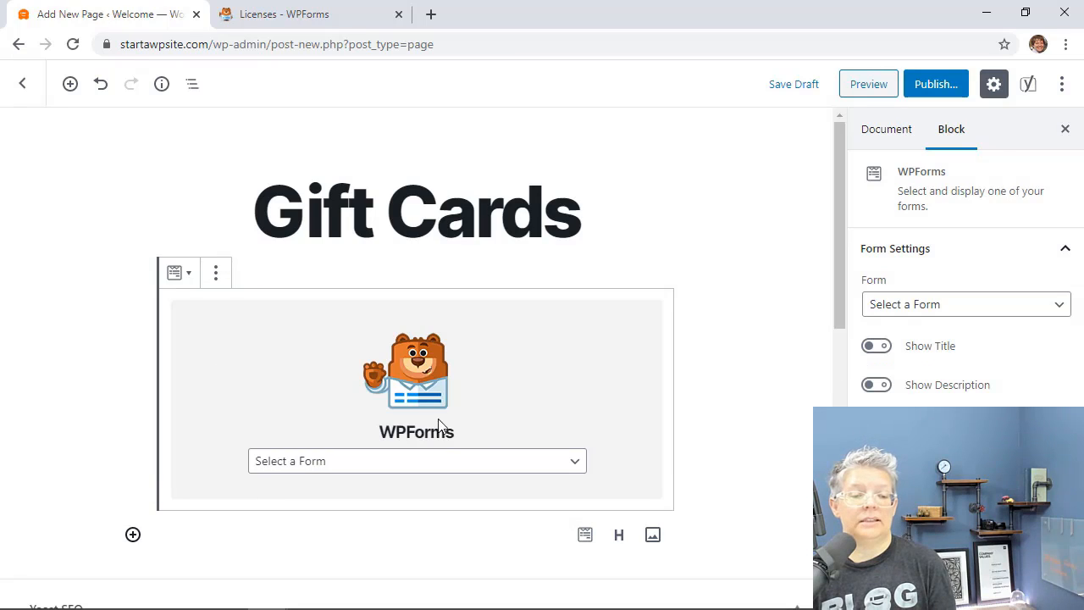
pyautogui.click(303, 471)
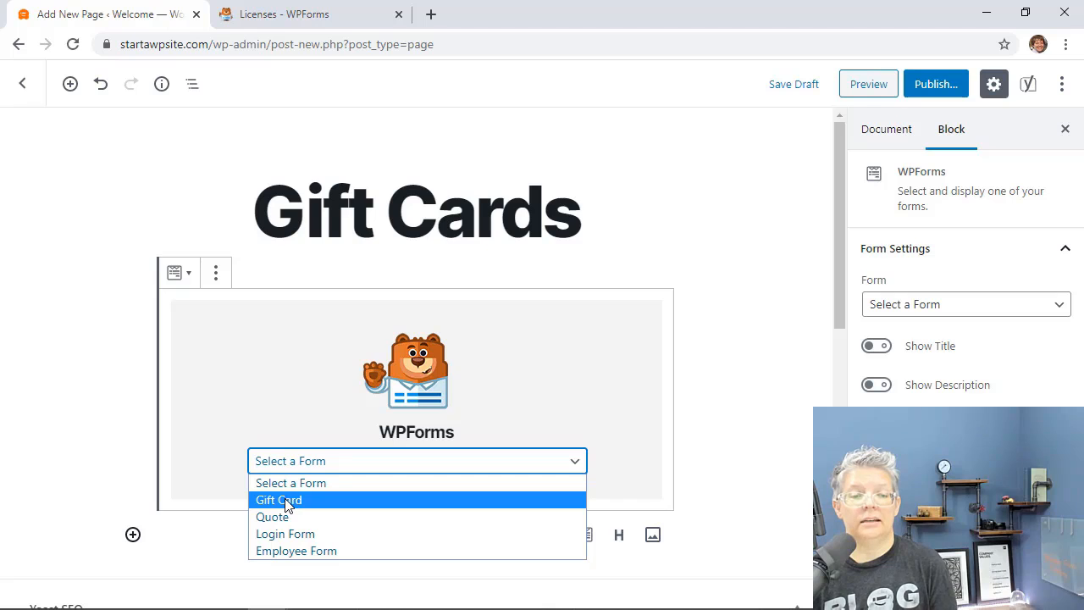
pyautogui.click(286, 506)
pyautogui.scroll(-1, 723, 454)
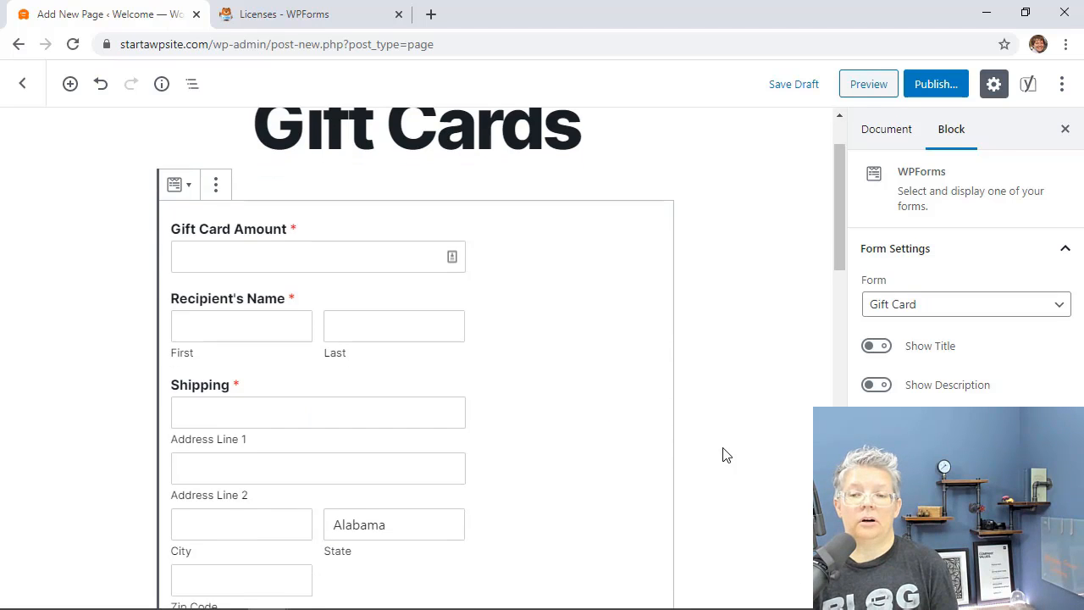
pyautogui.scroll(-4, 722, 454)
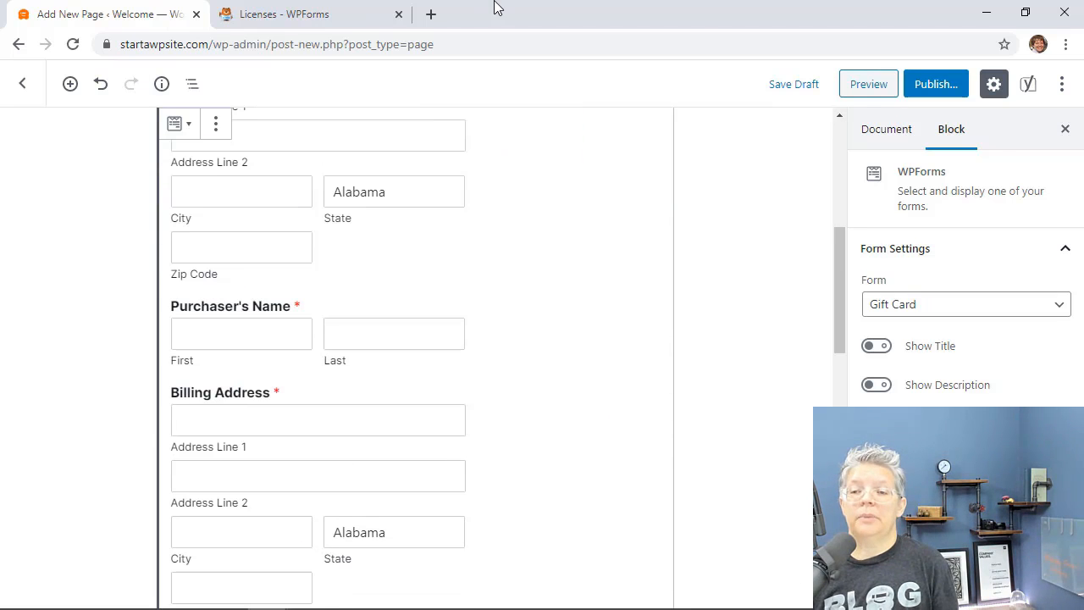
# Step: Publish the Gift Cards page and open it on the live site
pyautogui.click(921, 89)
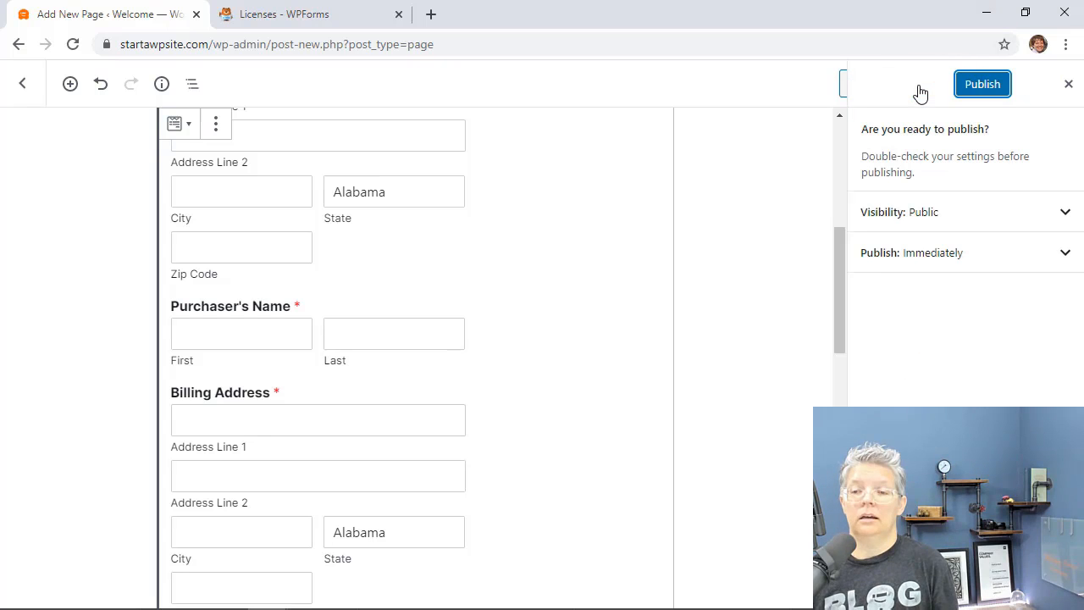
pyautogui.click(982, 92)
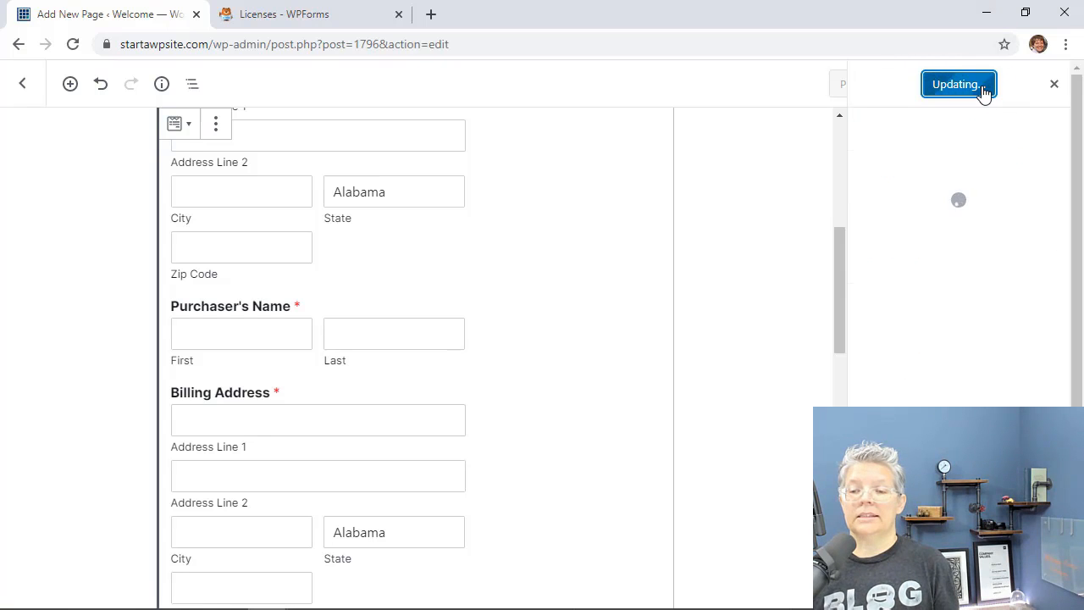
pyautogui.click(908, 267)
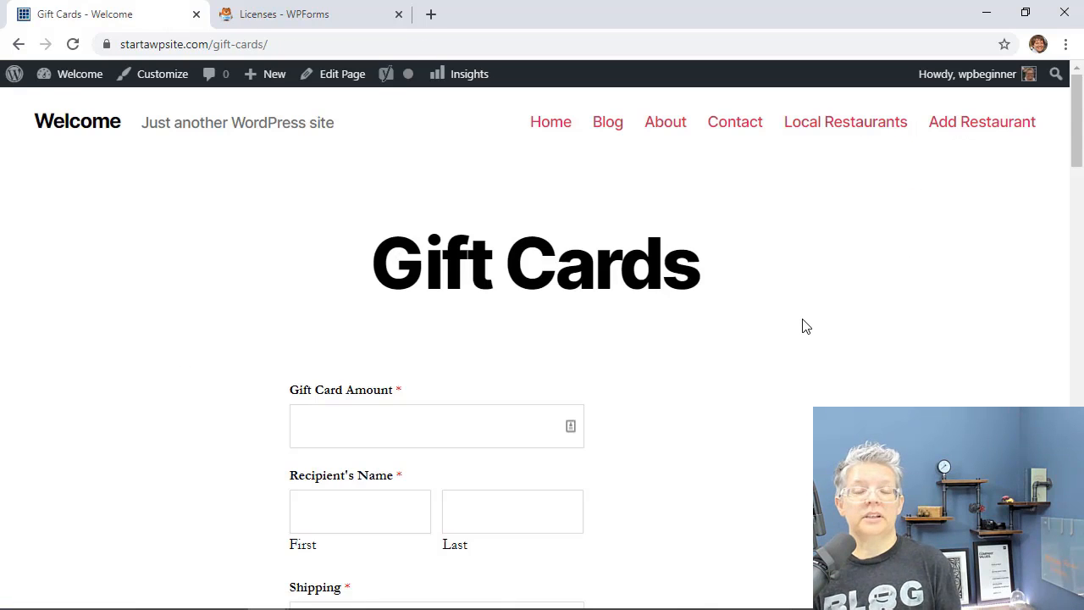
# Step: Look through the published gift card form from the Gift Card Amount field down to the submit button
pyautogui.scroll(-2, 803, 325)
pyautogui.scroll(-1, 806, 327)
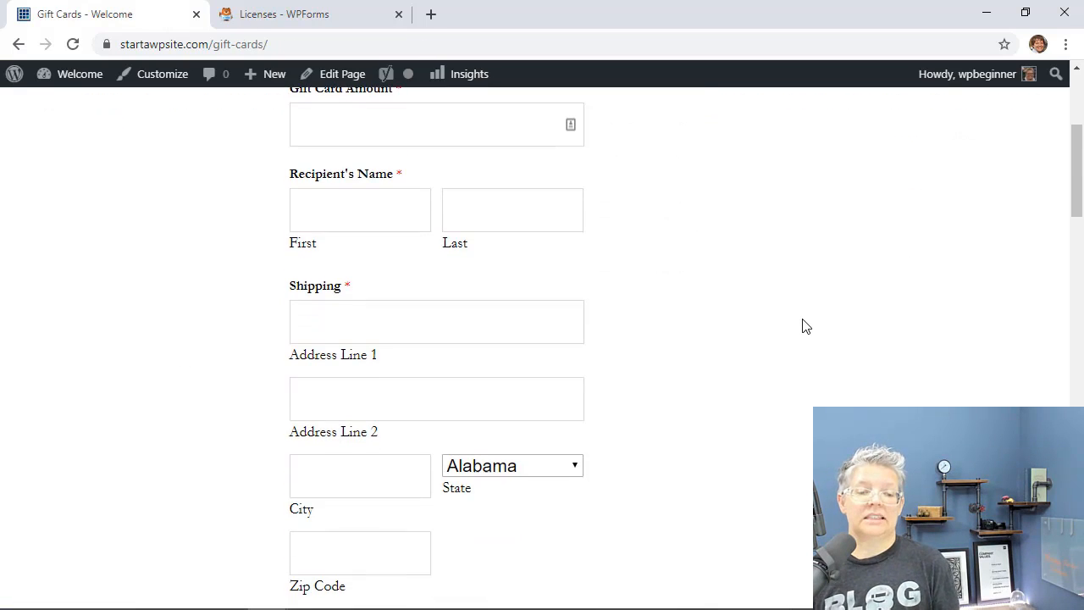
pyautogui.scroll(-3, 806, 327)
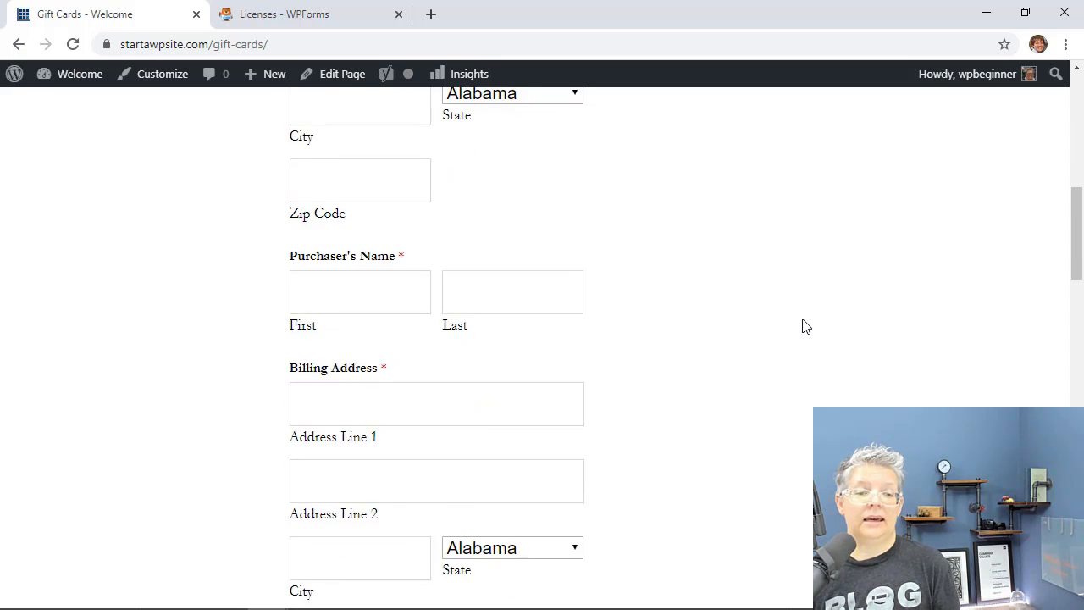
pyautogui.scroll(4, 805, 327)
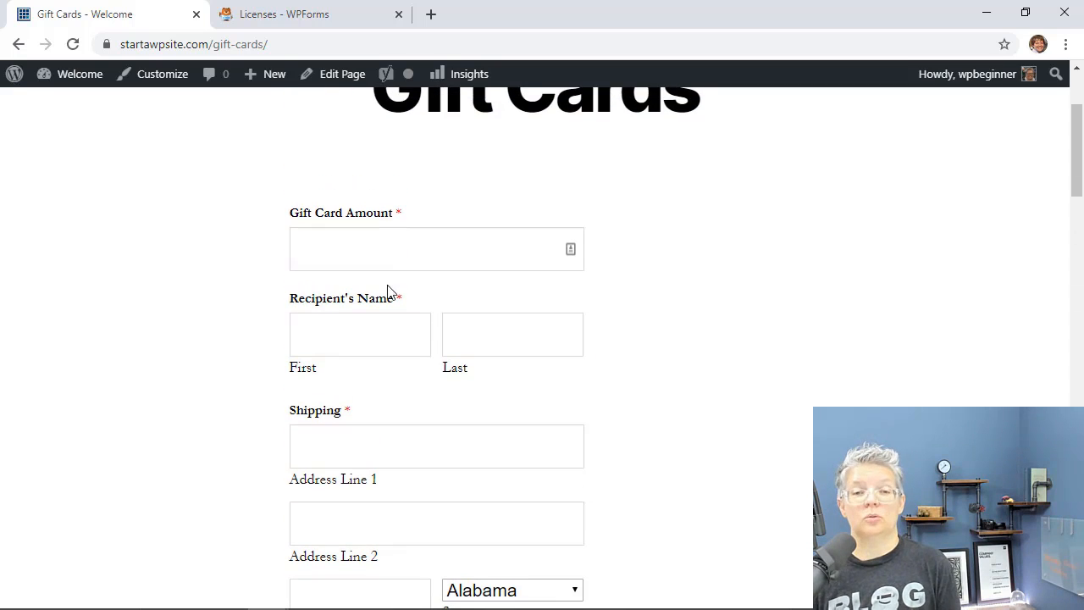
pyautogui.click(368, 248)
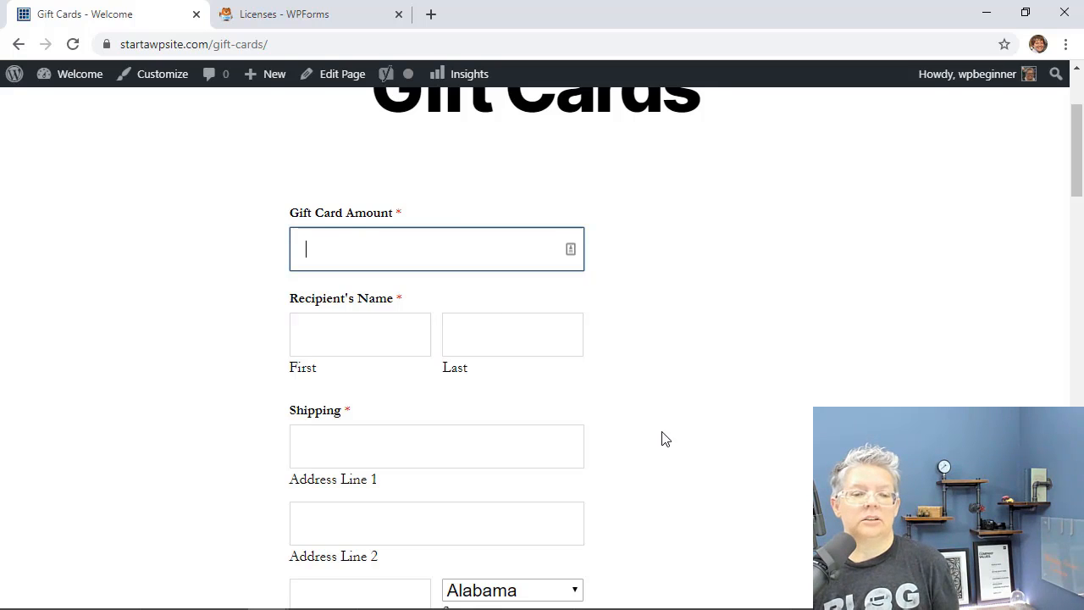
pyautogui.scroll(-10, 665, 438)
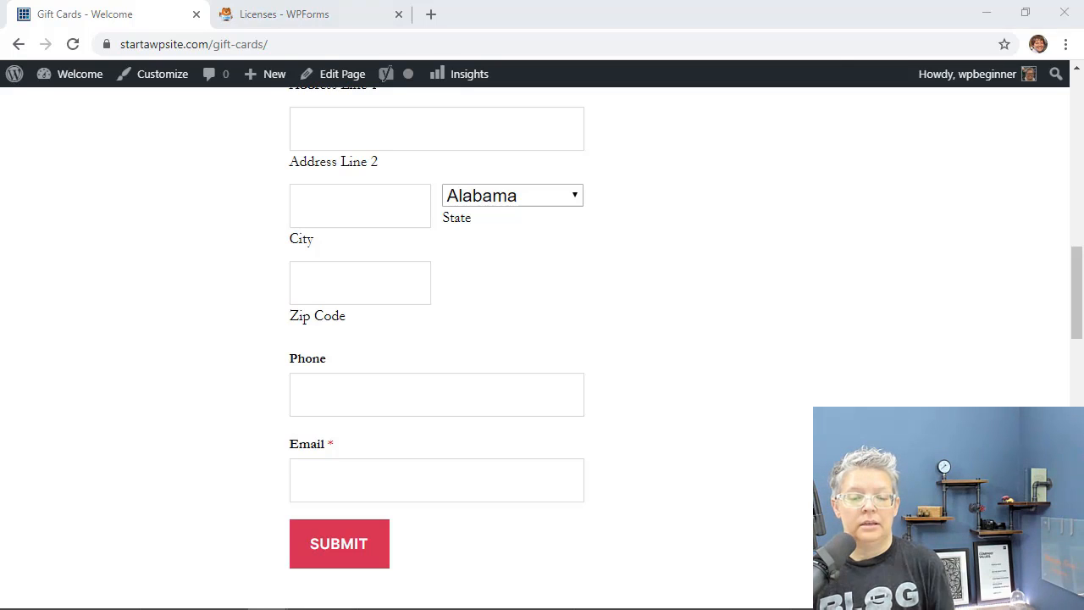
# Step: Switch to Gift Up!, review the gift card artwork library, terms and expiry options, and save the gift card settings
pyautogui.moveTo(48, 23); pyautogui.dragTo(500, 38)
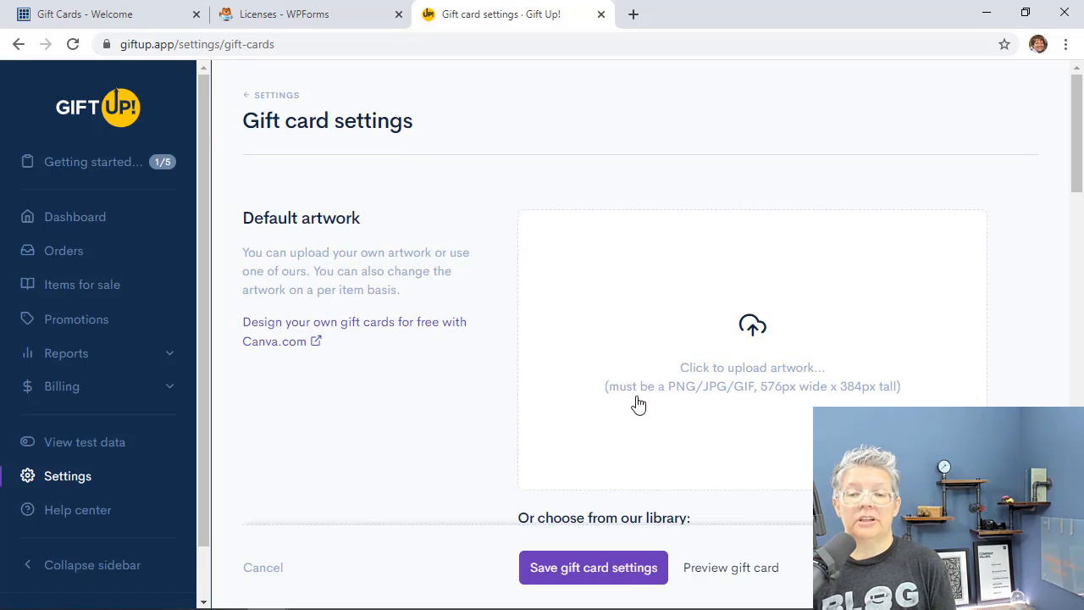
pyautogui.scroll(-5, 494, 419)
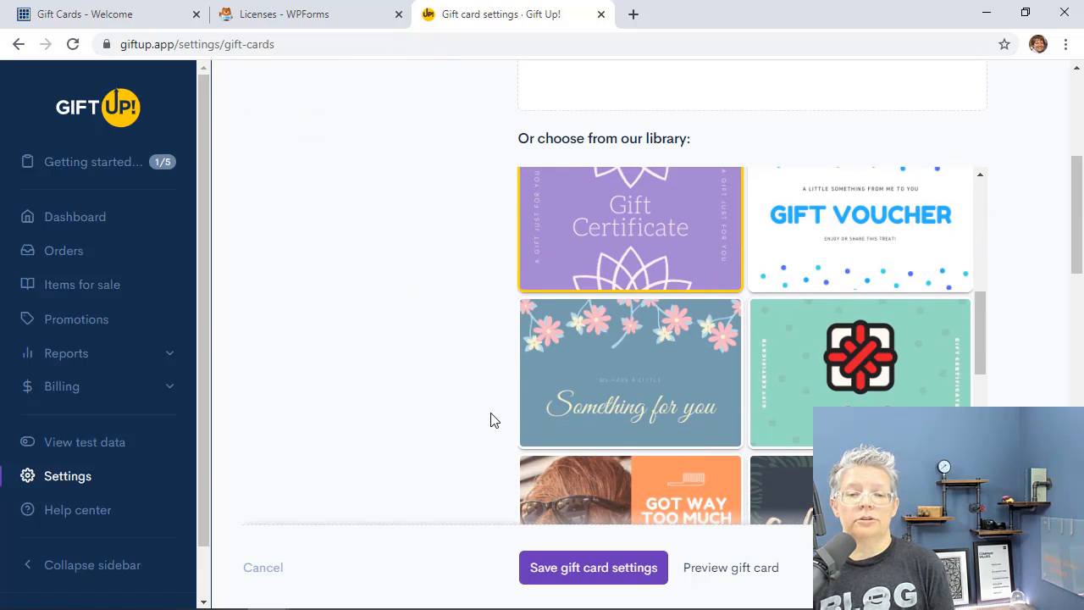
pyautogui.scroll(-7, 701, 449)
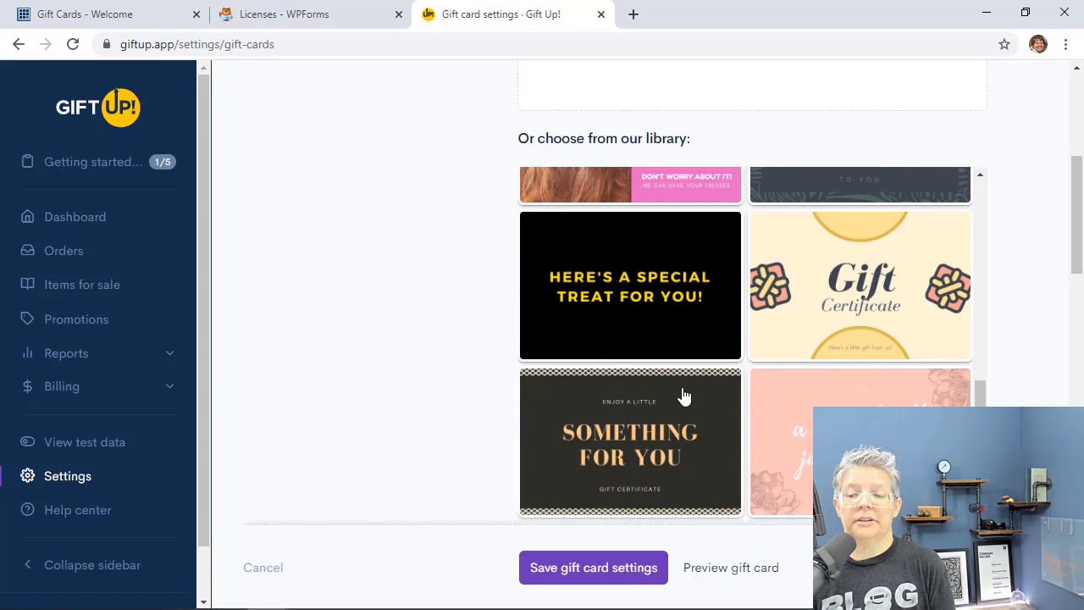
pyautogui.scroll(-3, 685, 396)
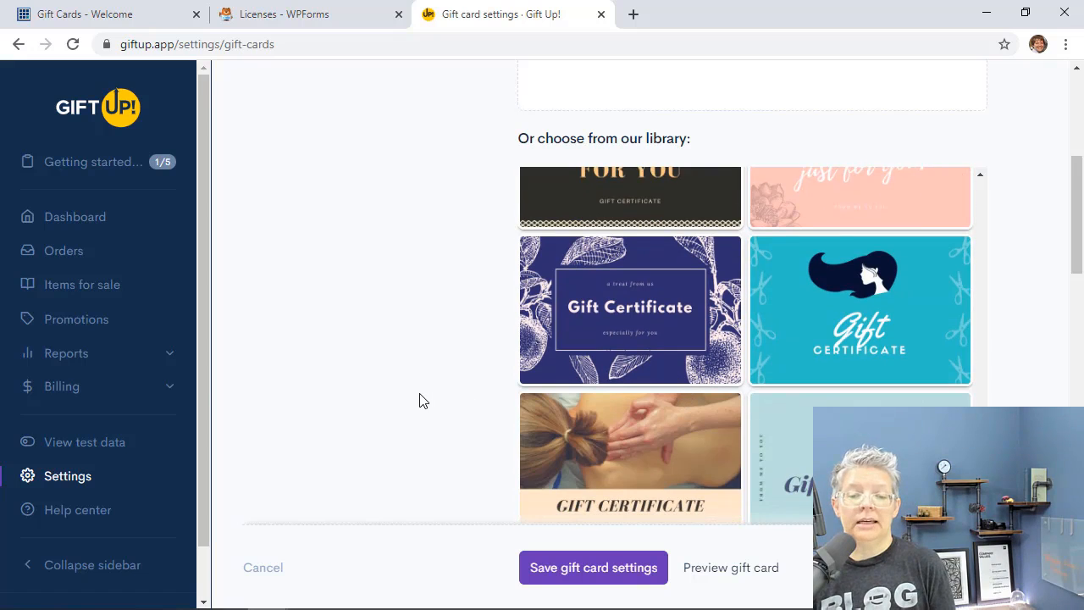
pyautogui.scroll(-10, 420, 400)
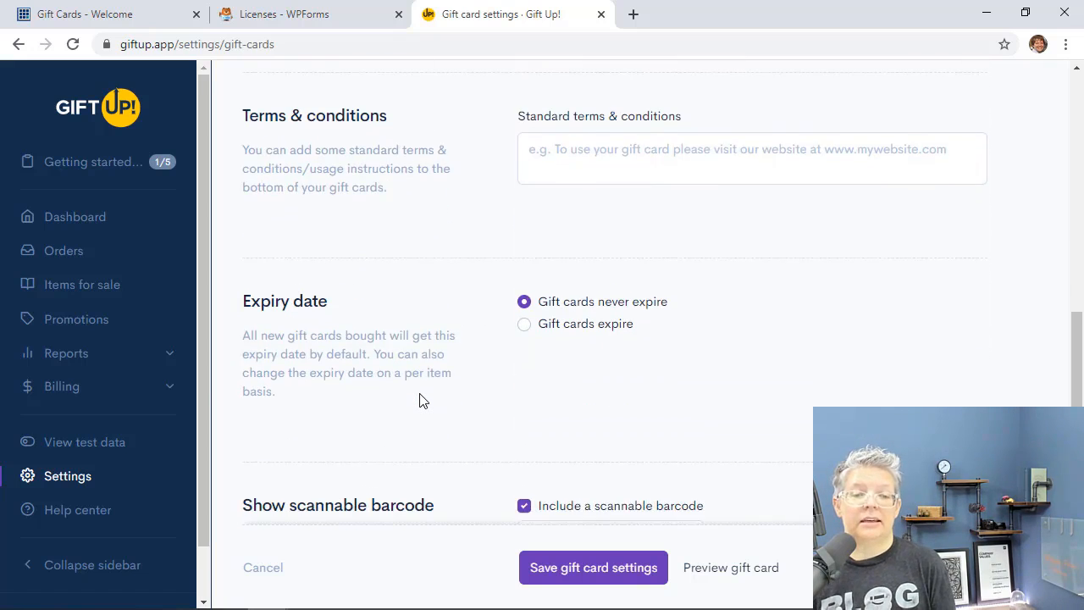
pyautogui.scroll(-3, 422, 400)
pyautogui.click(584, 581)
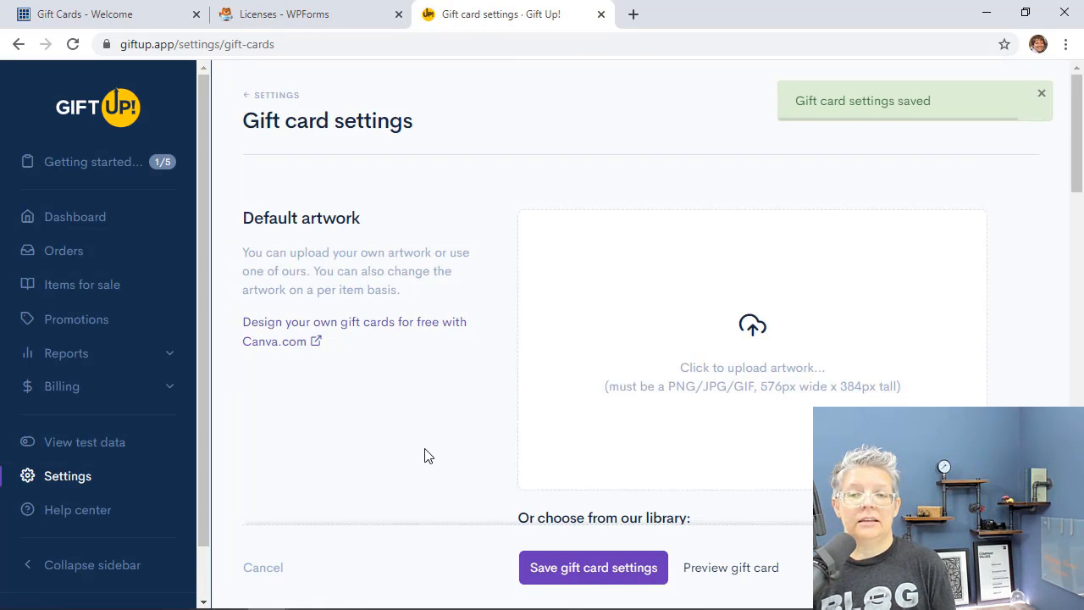
# Step: Examine the Gift Up! checkout code/link options, including the social networks offered for linking to the checkout
pyautogui.scroll(-1, 428, 456)
pyautogui.scroll(-3, 423, 453)
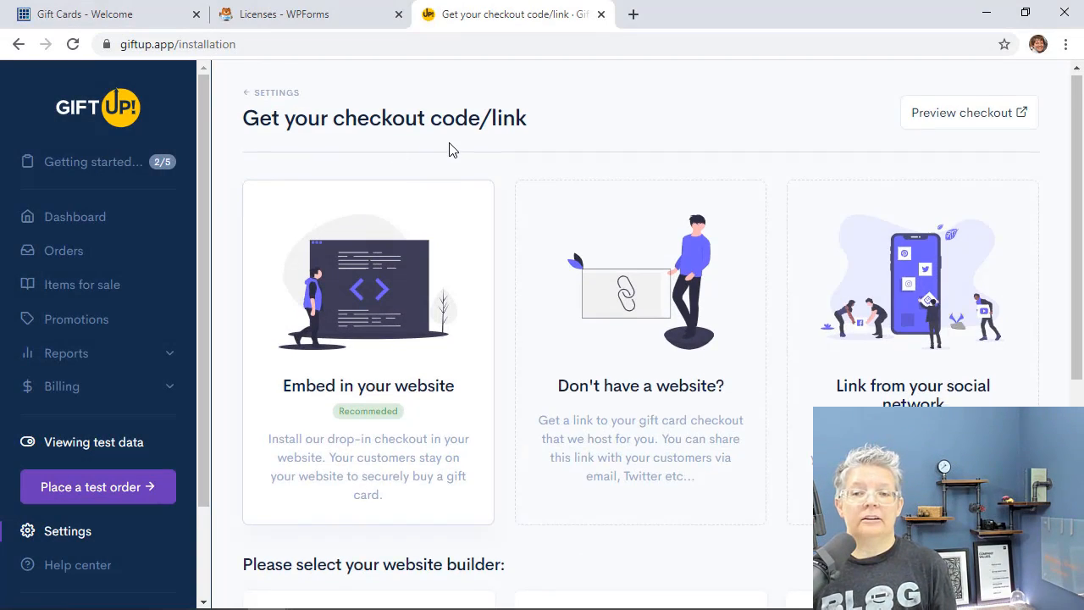
pyautogui.scroll(-1, 450, 149)
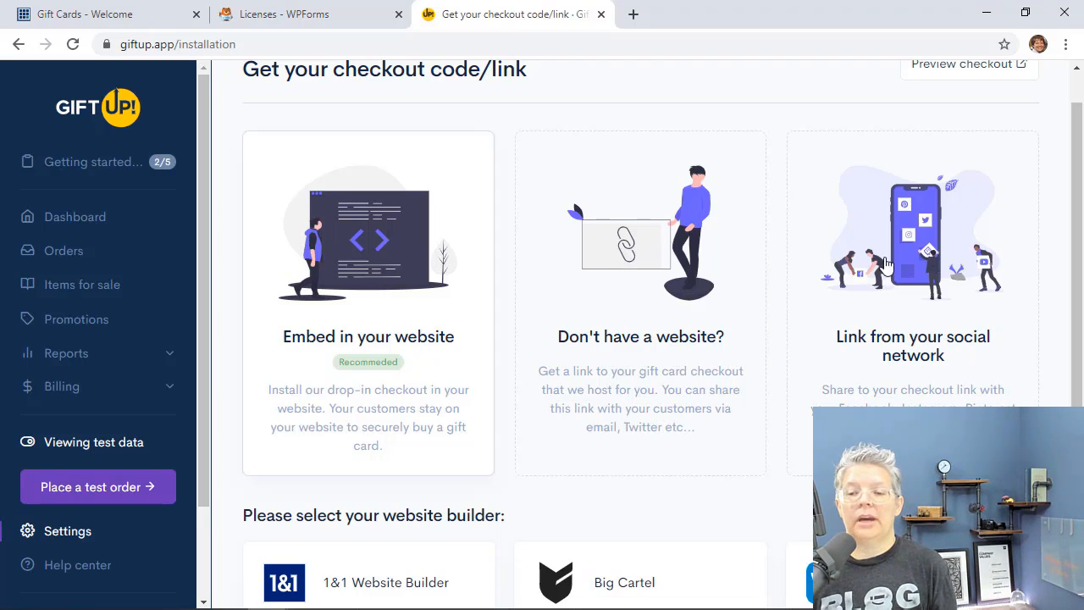
pyautogui.click(890, 320)
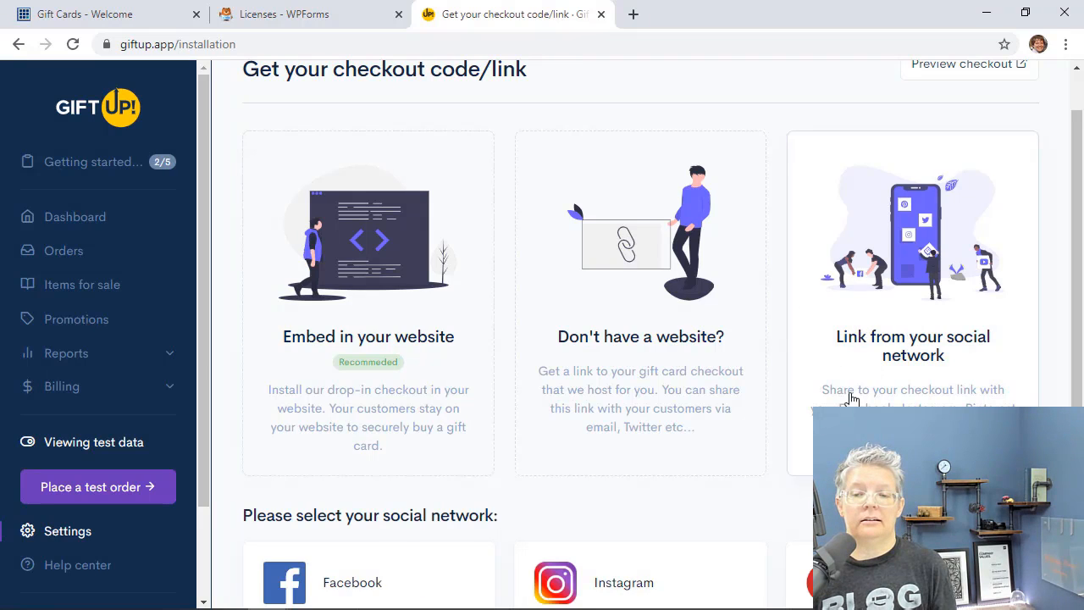
pyautogui.scroll(-2, 691, 444)
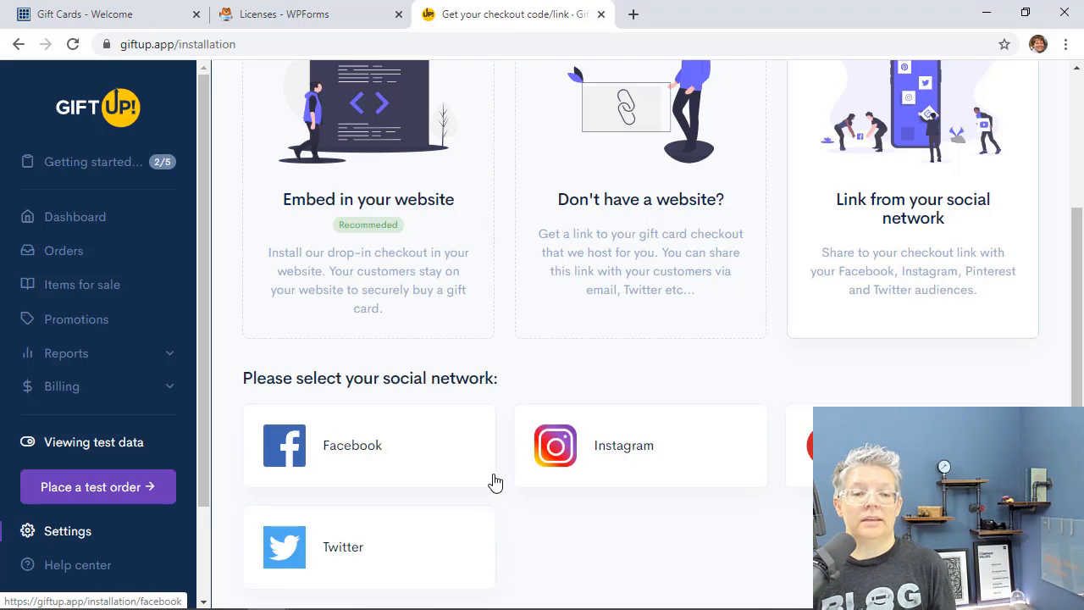
pyautogui.scroll(2, 492, 481)
# Step: Choose to embed the checkout in the website and select WordPress as the website builder
pyautogui.click(415, 355)
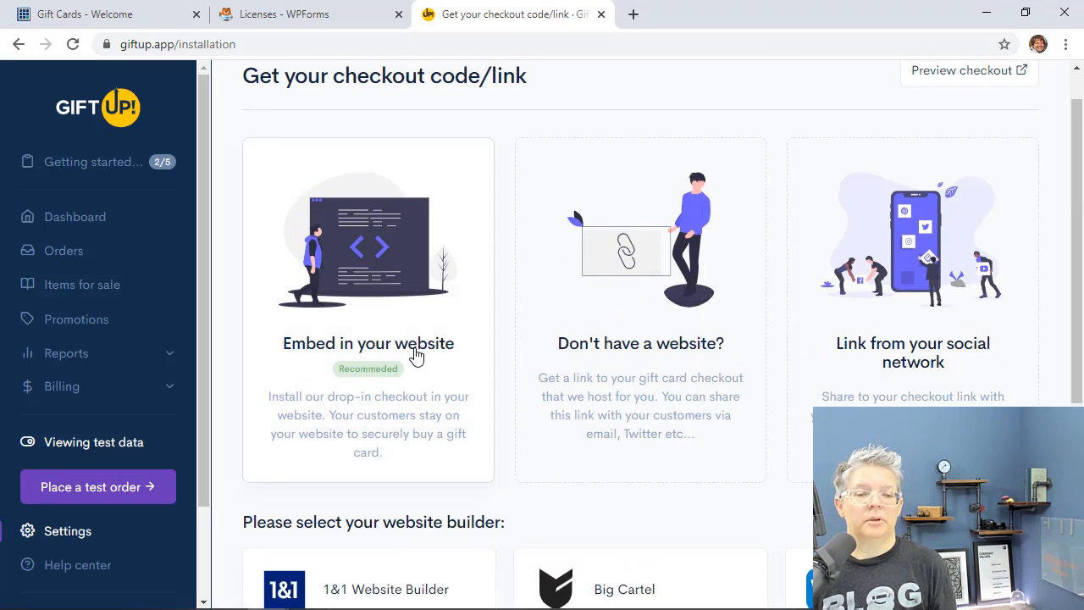
pyautogui.scroll(-4, 446, 412)
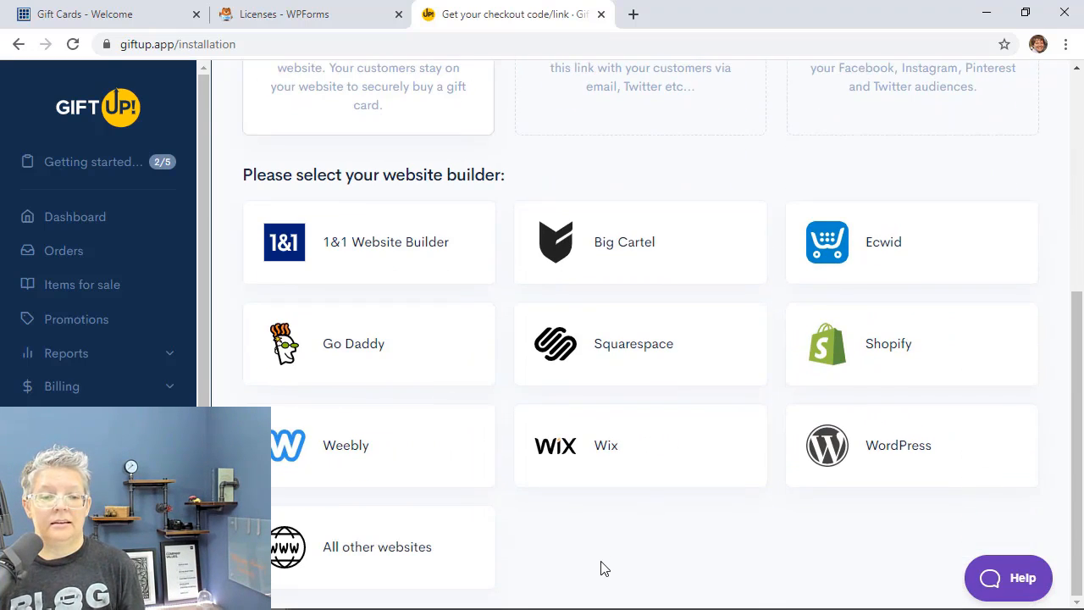
pyautogui.click(834, 470)
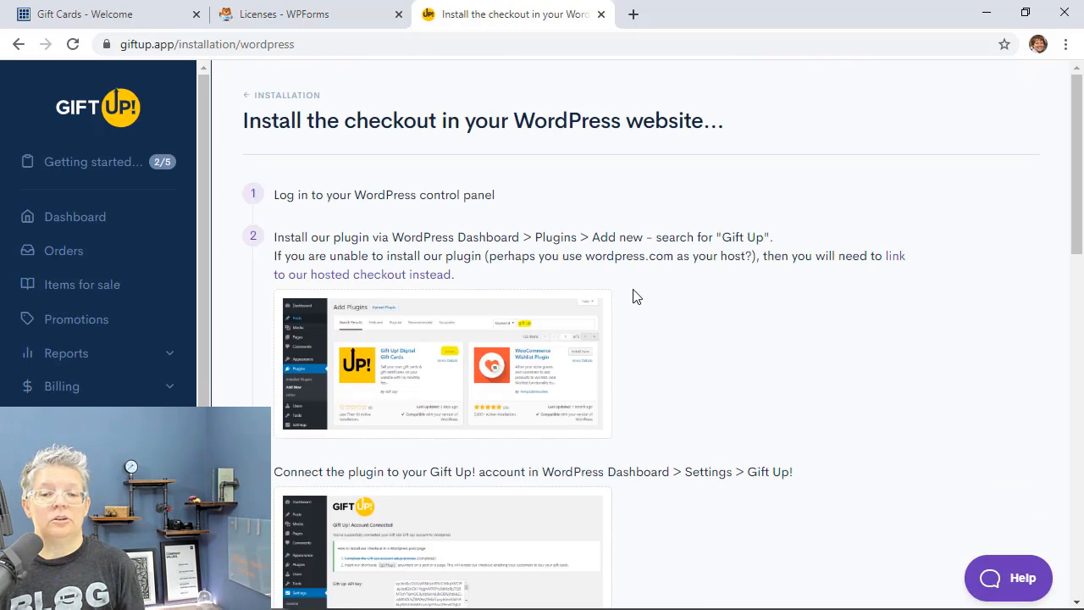
# Step: Read the WordPress checkout installation instructions down to the API key section and return to the site's Gift Cards page
pyautogui.scroll(-1, 653, 314)
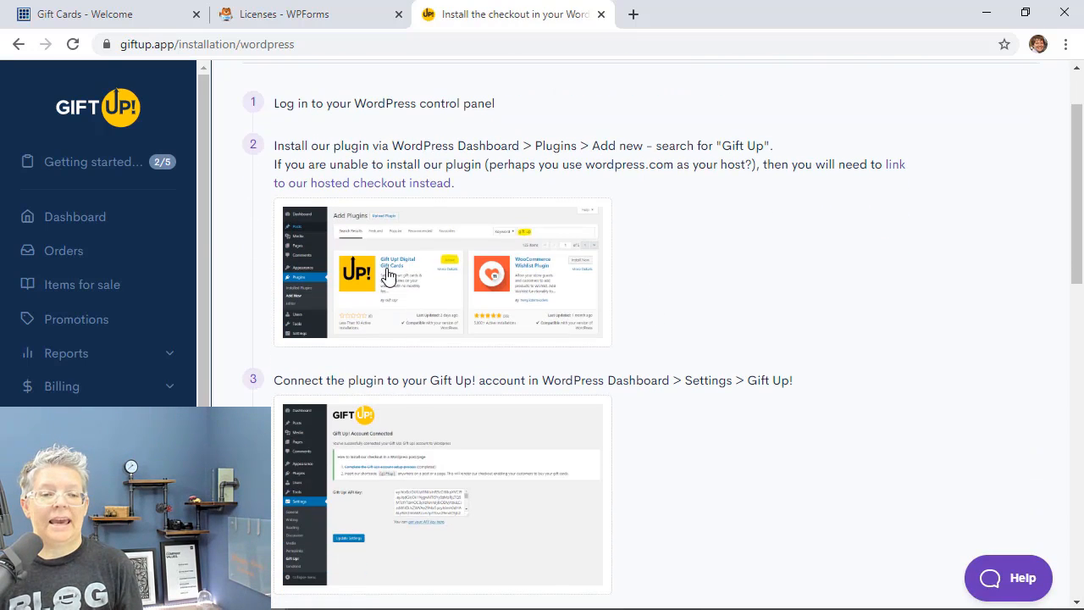
pyautogui.scroll(-3, 668, 327)
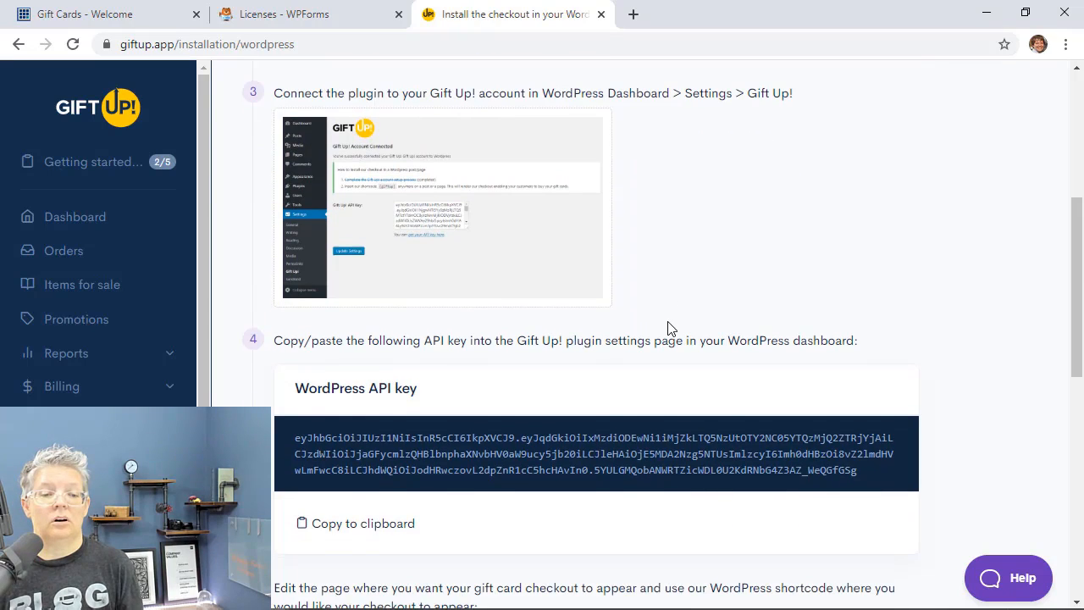
pyautogui.click(545, 437)
pyautogui.click(140, 15)
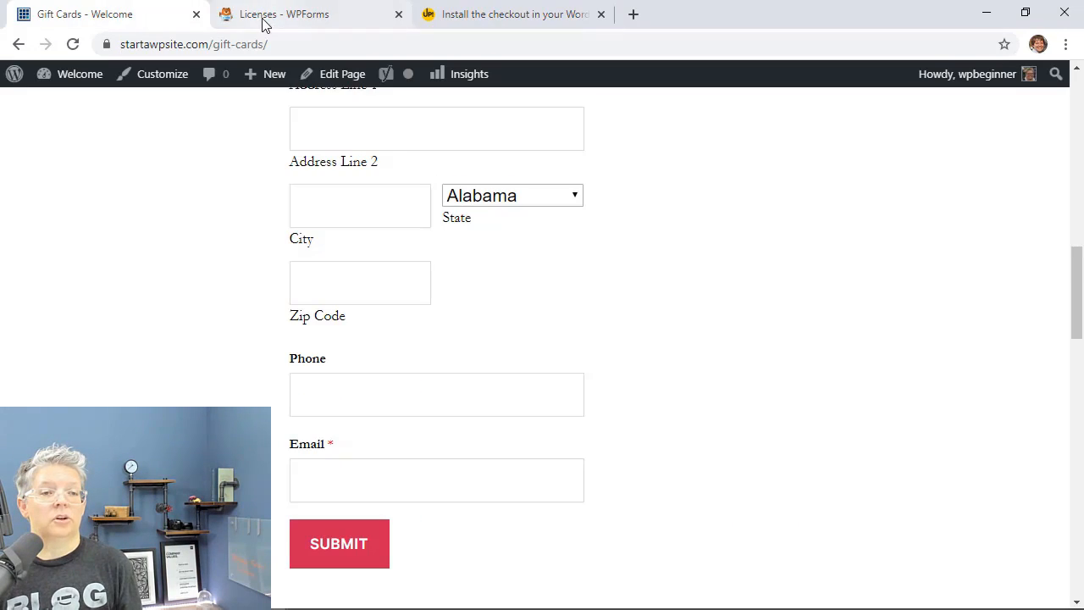
# Step: Search the WordPress plugin directory for "giftup", then install and activate Gift Up! Gift Cards for WordPress and WooCommerce
pyautogui.moveTo(76, 81)
pyautogui.click(65, 106)
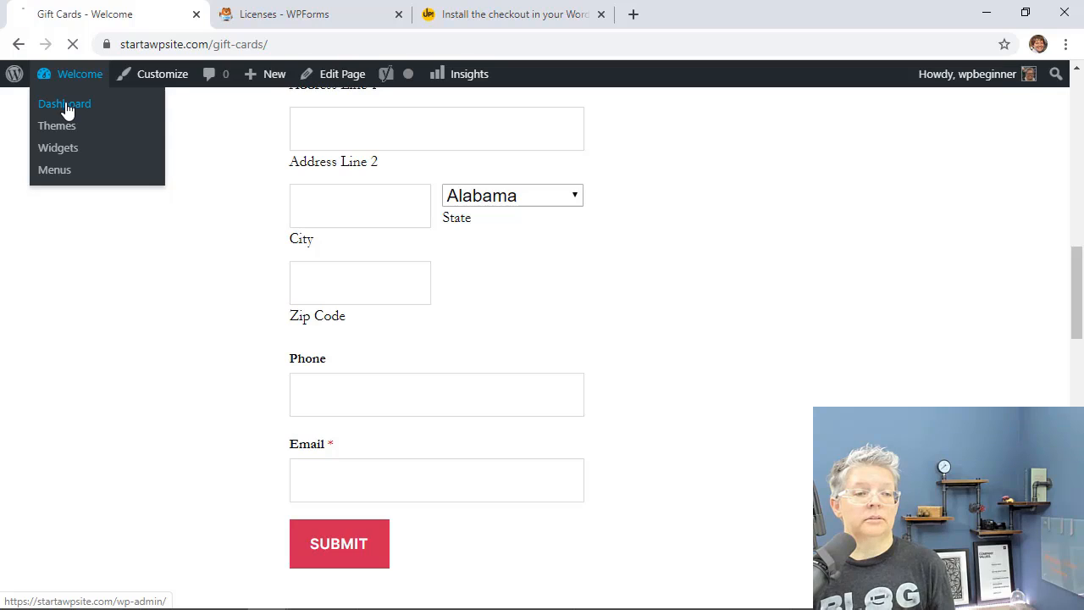
pyautogui.moveTo(129, 554)
pyautogui.moveTo(76, 568)
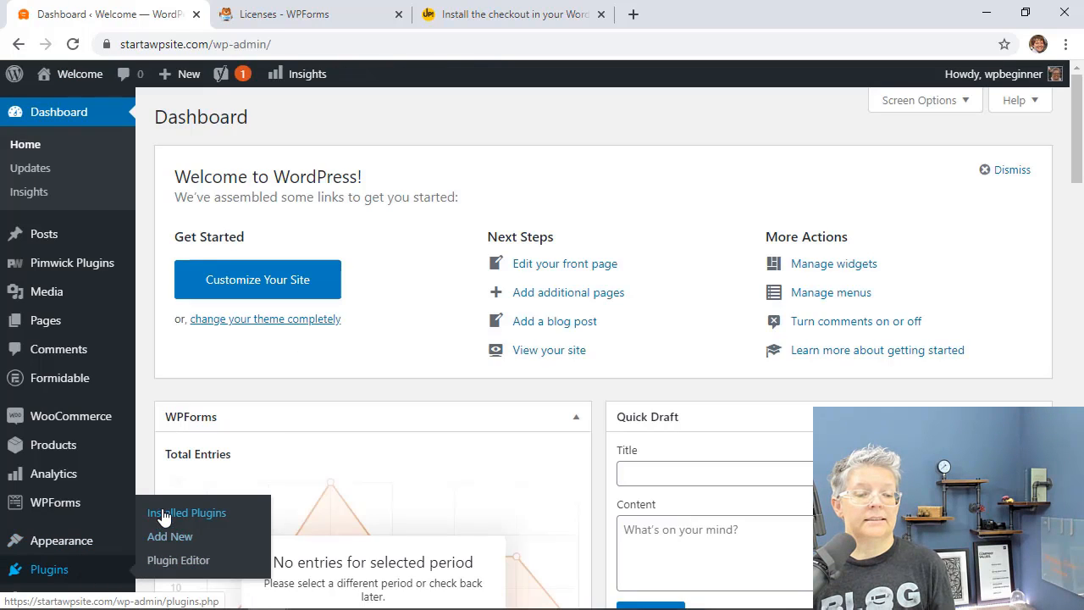
pyautogui.click(166, 537)
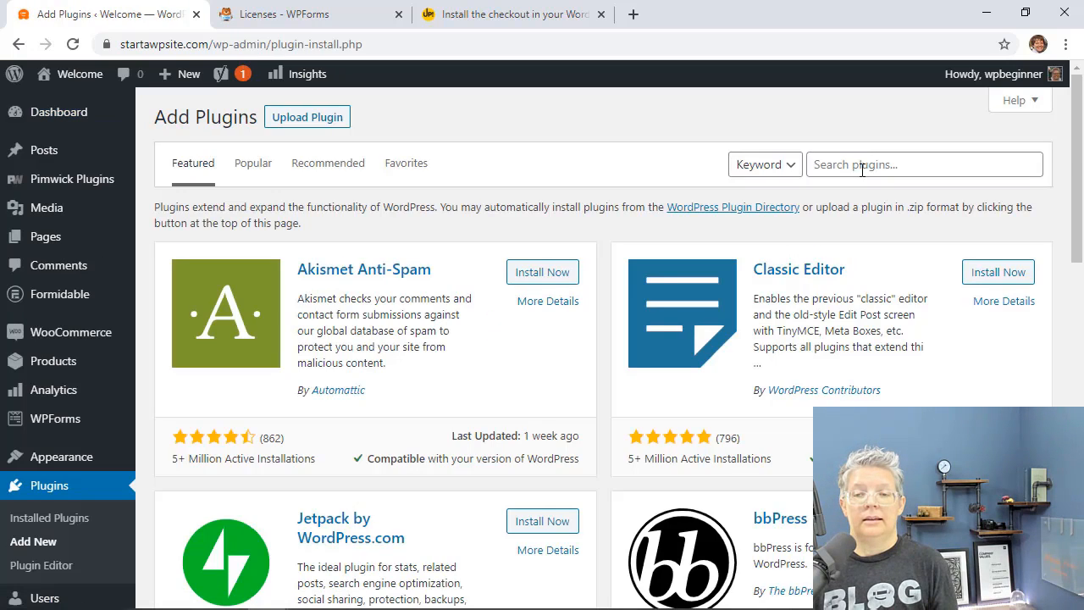
pyautogui.click(863, 167)
pyautogui.write('giftup')
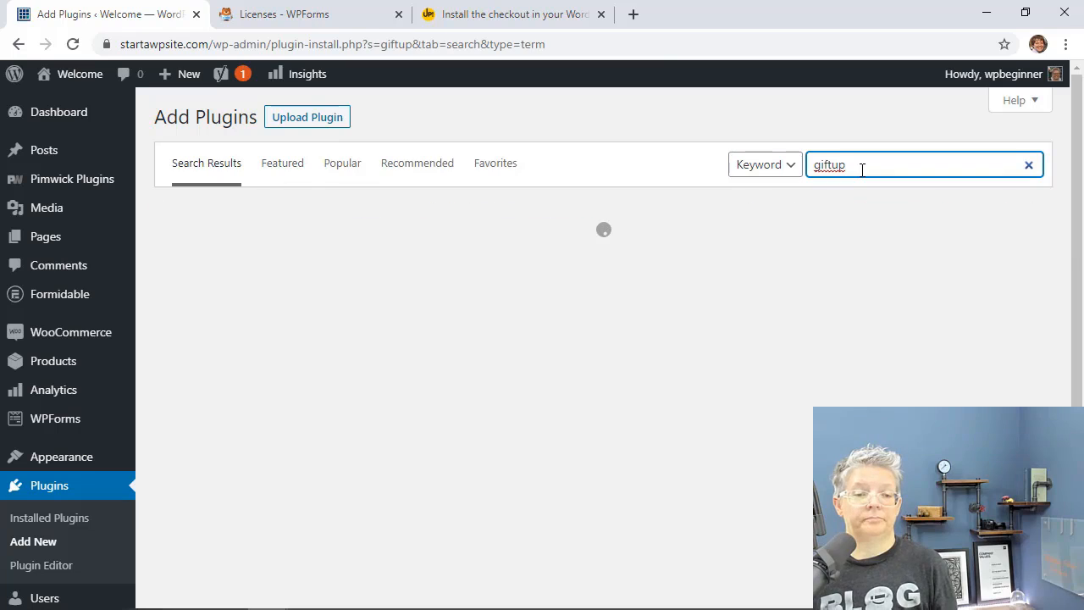
pyautogui.click(513, 263)
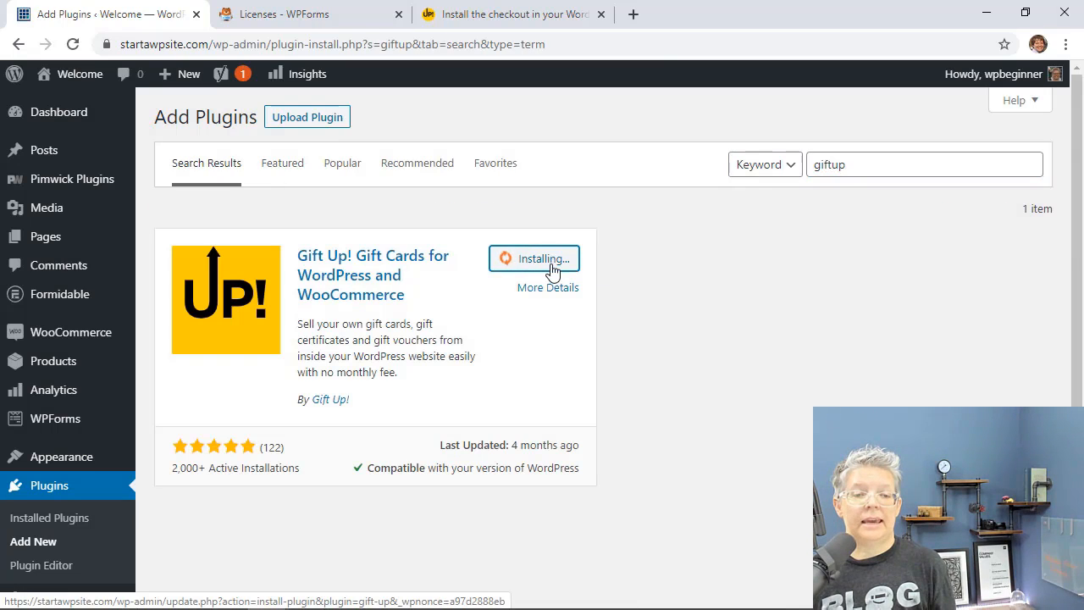
pyautogui.click(548, 263)
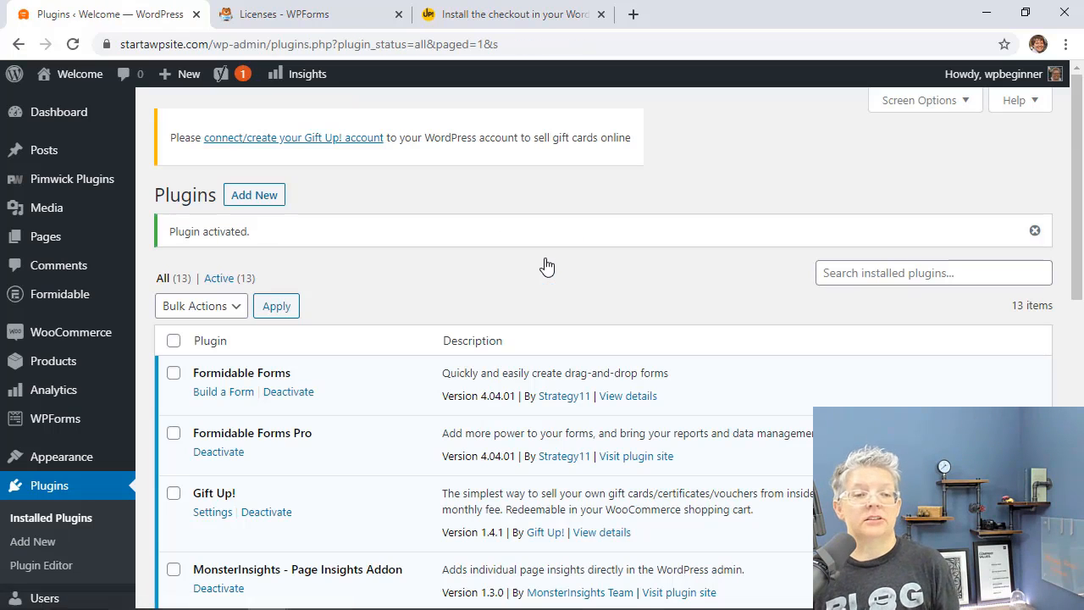
# Step: Copy the WordPress API key from the Gift Up! installation page, paste it into the plugin's API Key field and connect the account
pyautogui.click(307, 140)
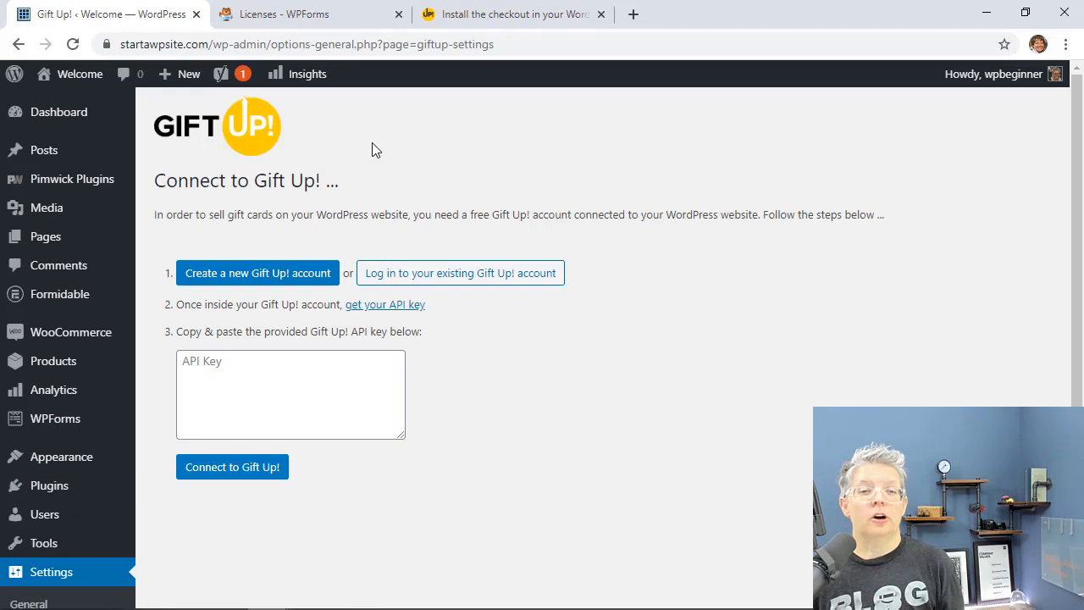
pyautogui.click(308, 373)
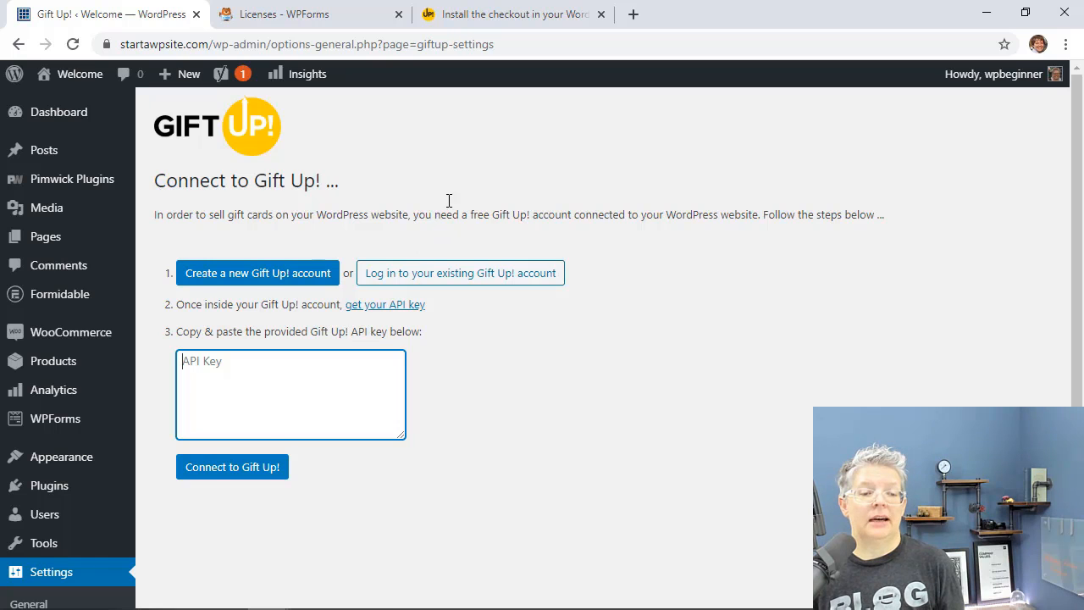
pyautogui.click(390, 307)
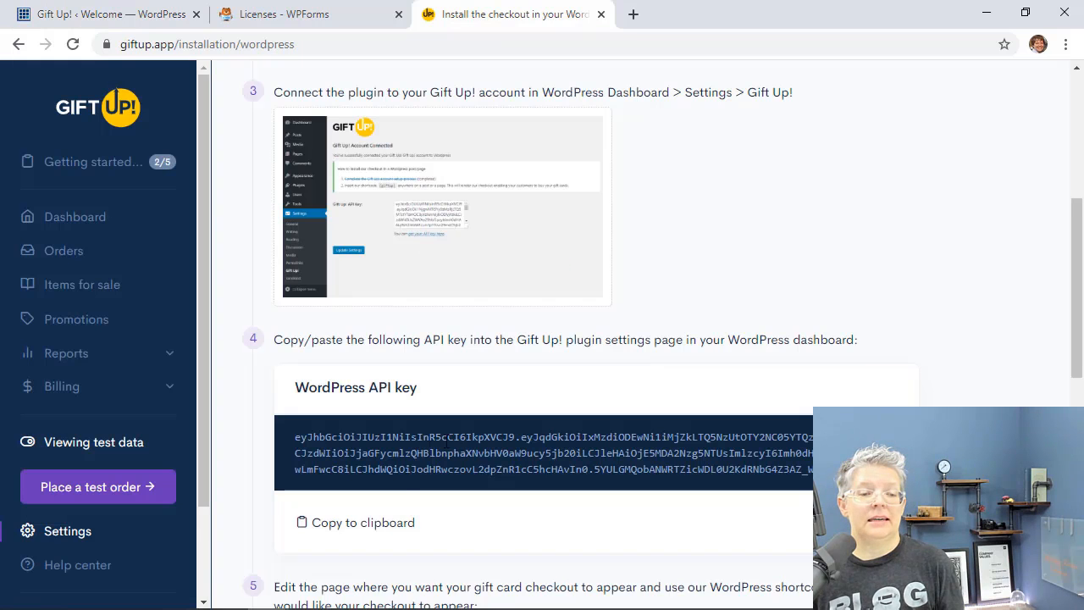
pyautogui.click(357, 526)
pyautogui.click(123, 15)
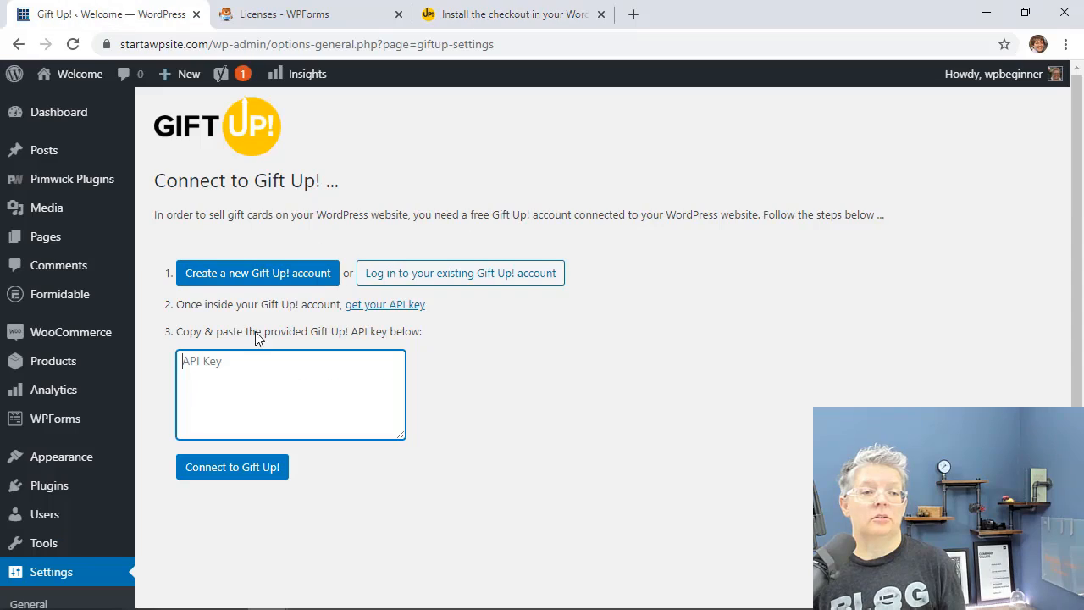
pyautogui.rightClick(241, 361)
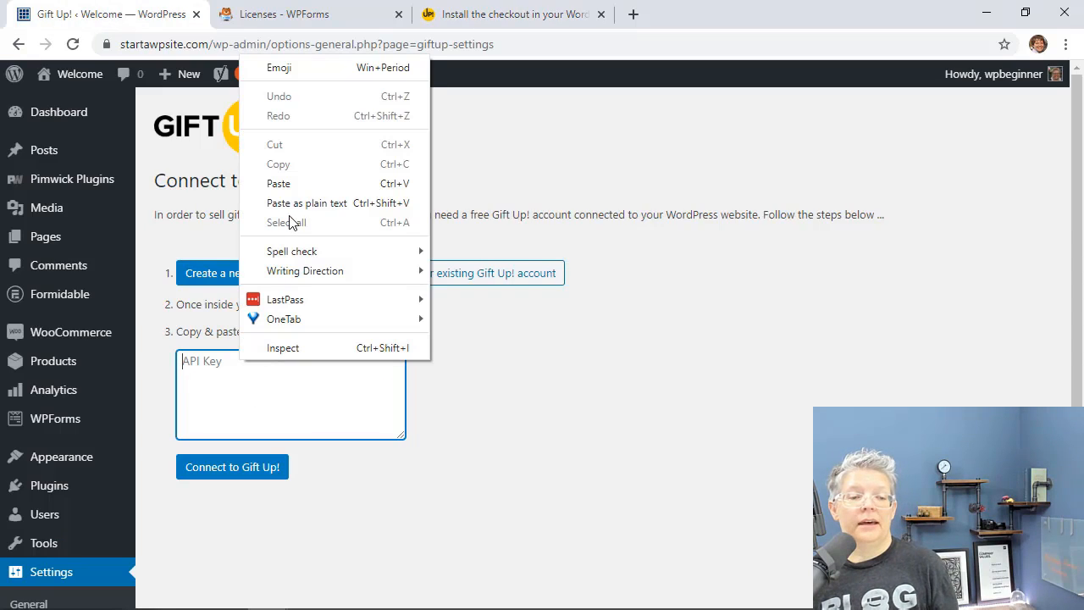
pyautogui.click(280, 184)
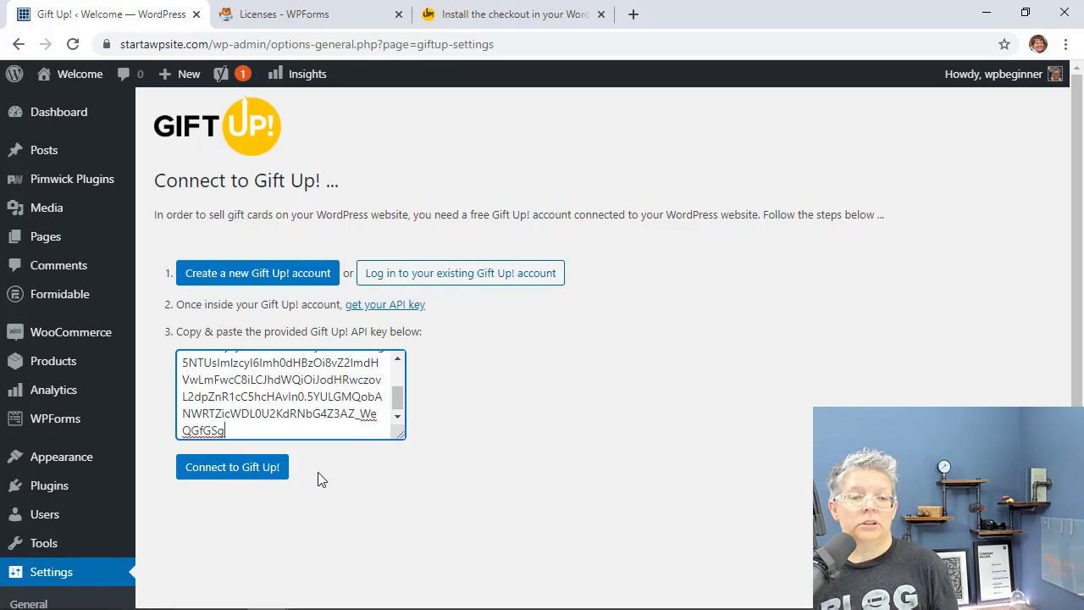
pyautogui.click(230, 467)
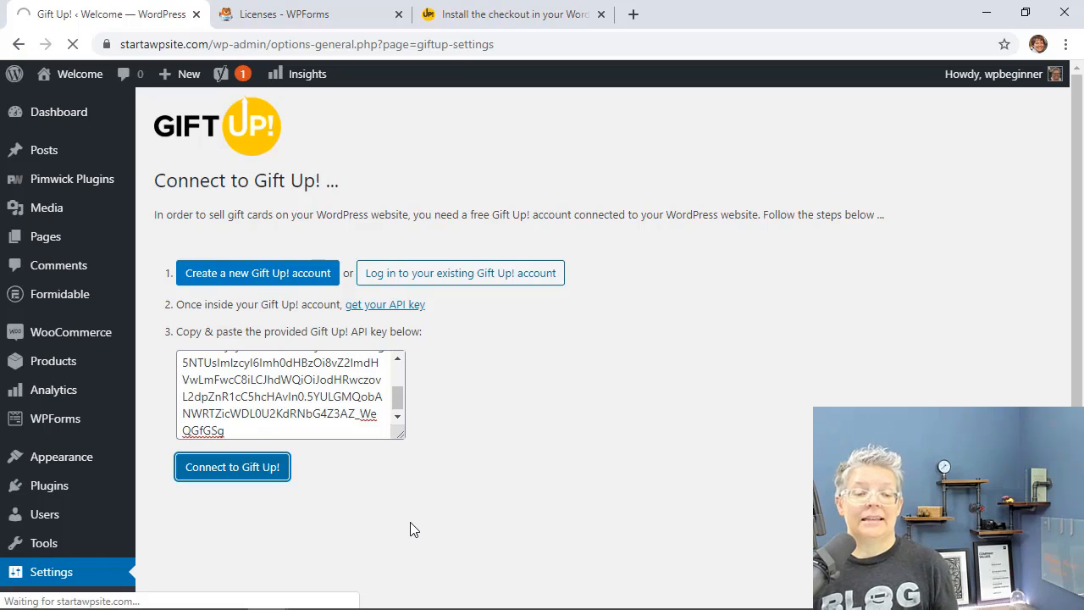
# Step: Copy the [giftup] shortcode from the plugin settings and open the existing Gift Cards page for editing
pyautogui.moveTo(346, 266); pyautogui.dragTo(300, 266)
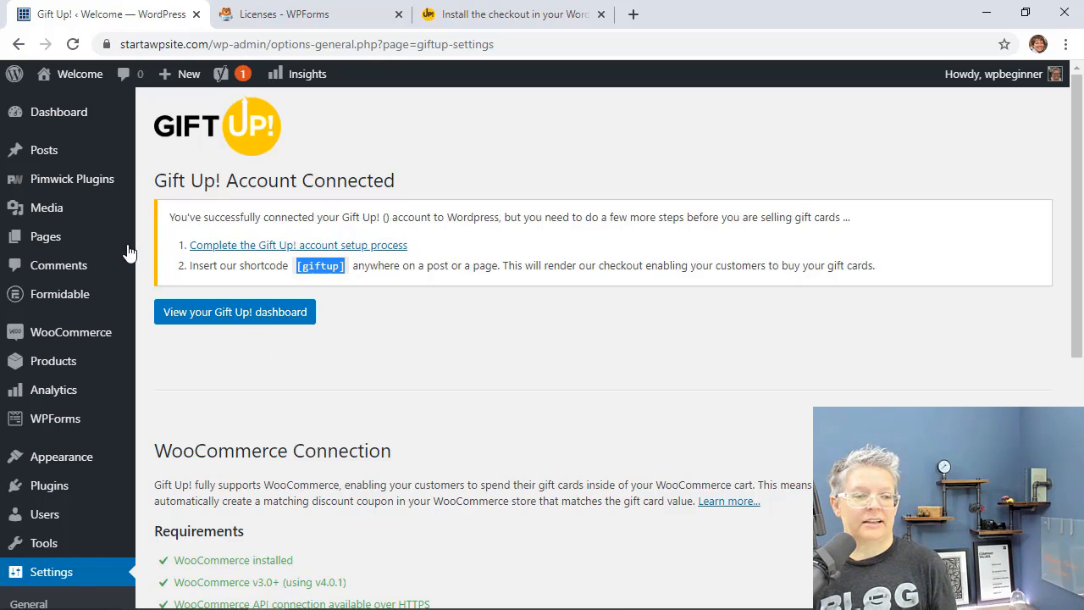
pyautogui.moveTo(53, 241)
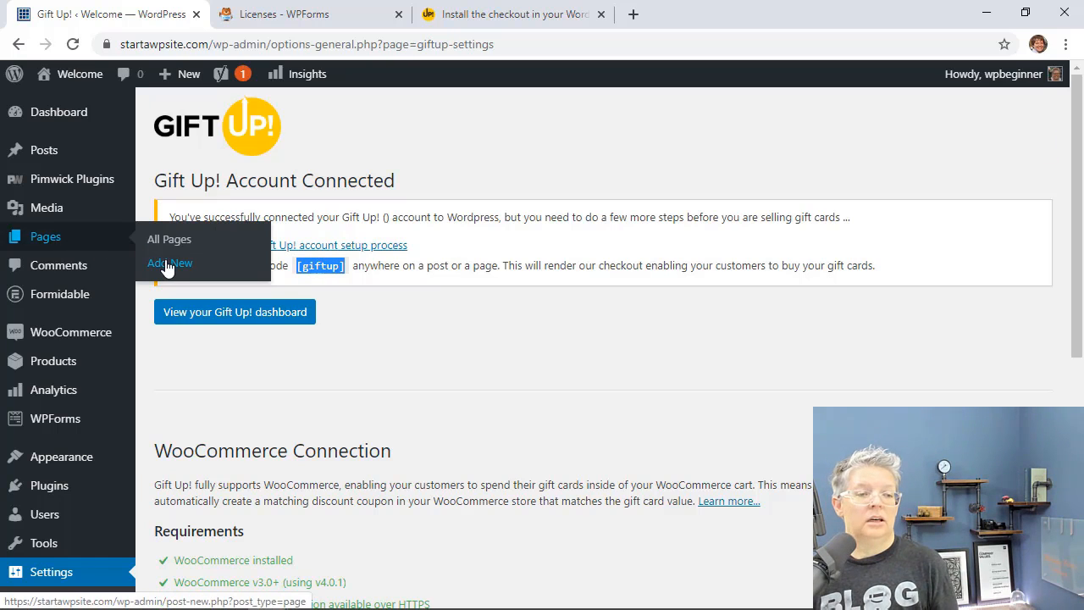
pyautogui.click(169, 240)
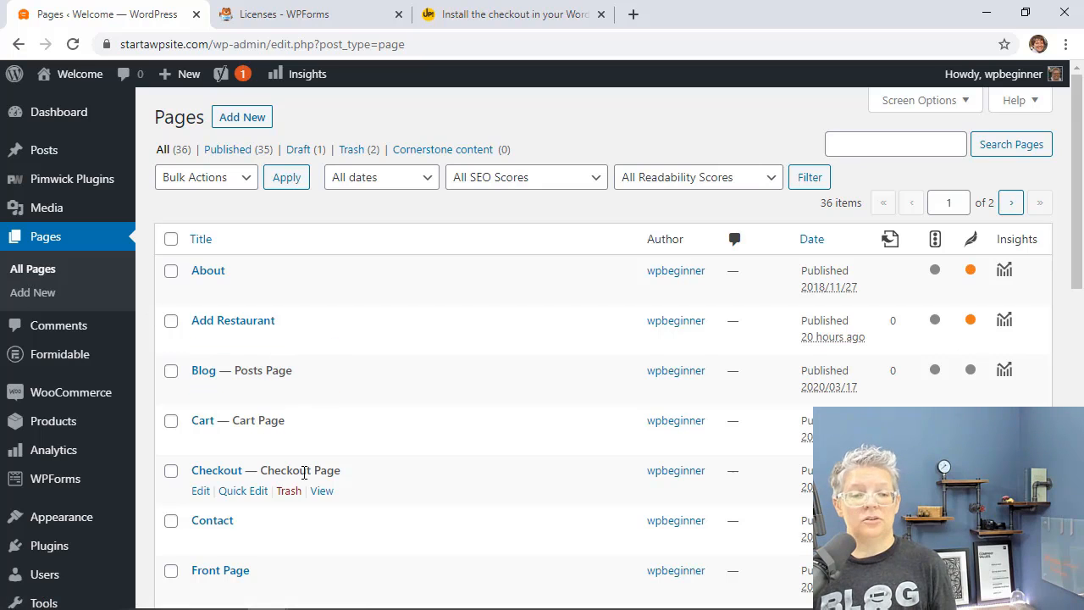
pyautogui.scroll(-3, 286, 495)
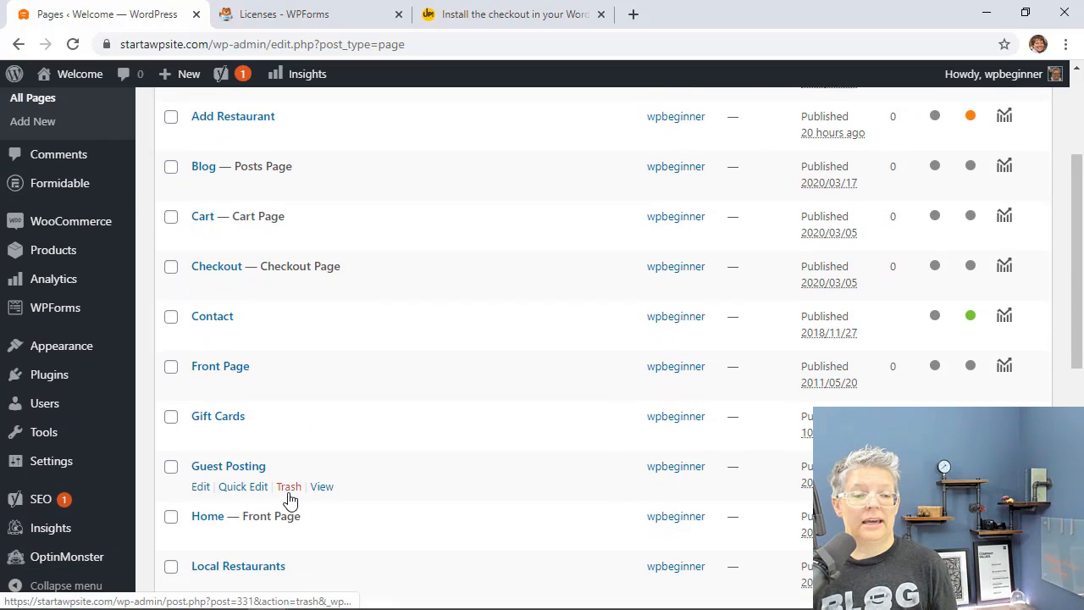
pyautogui.click(200, 438)
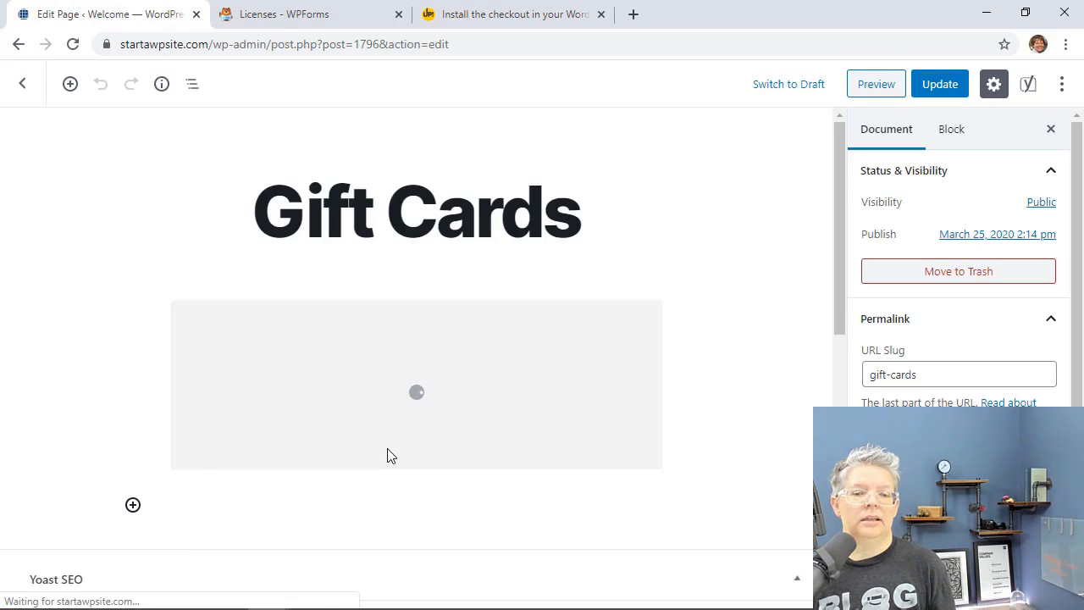
# Step: Add a Shortcode block containing [giftup] below the order form on the Gift Cards page and update the page
pyautogui.scroll(-11, 387, 455)
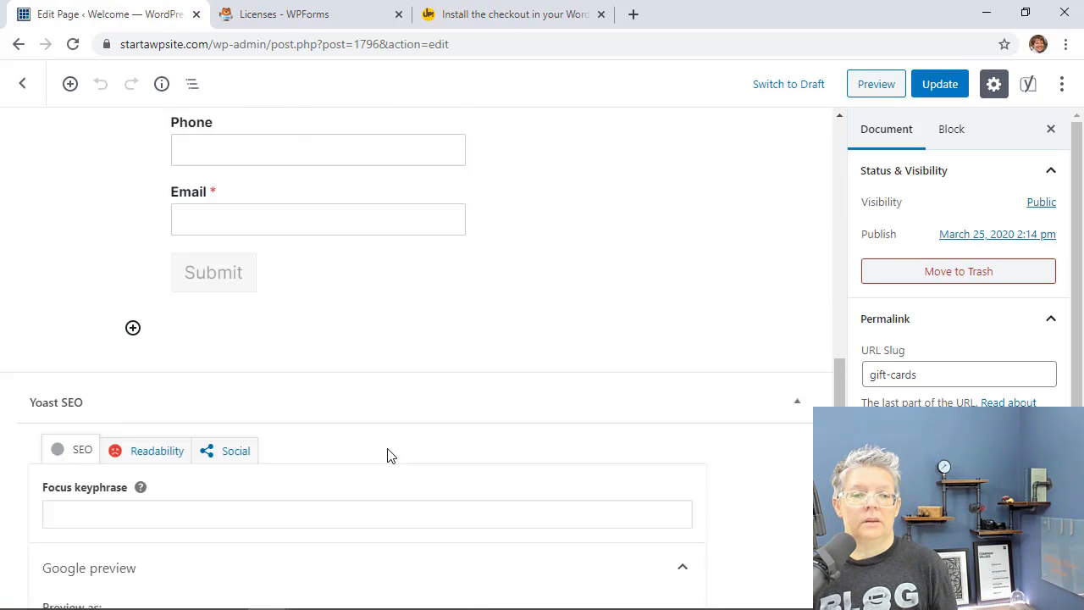
pyautogui.click(133, 301)
pyautogui.write('sh')
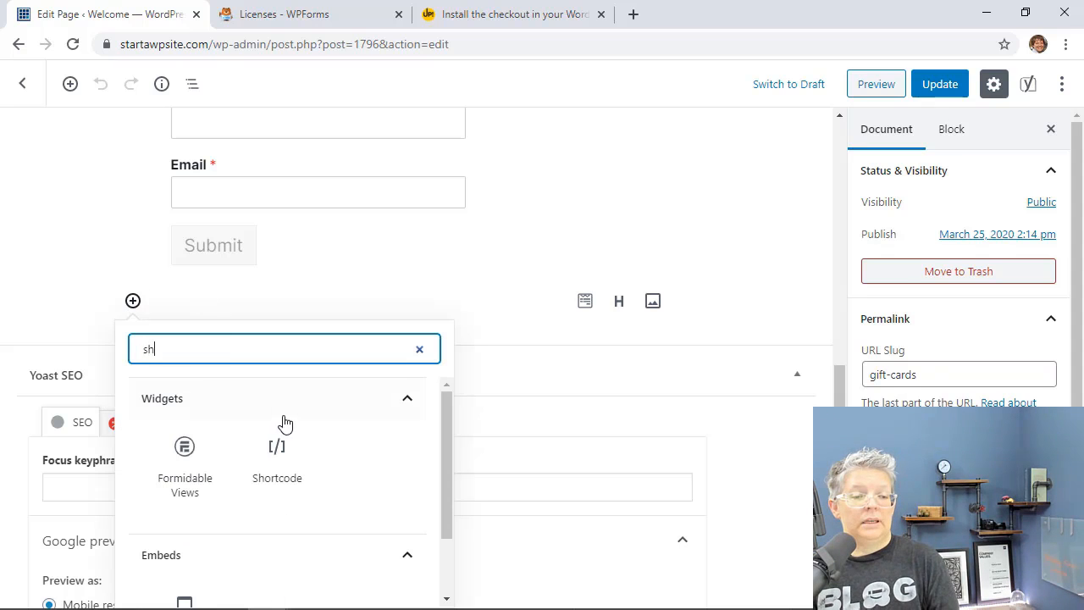
pyautogui.click(266, 460)
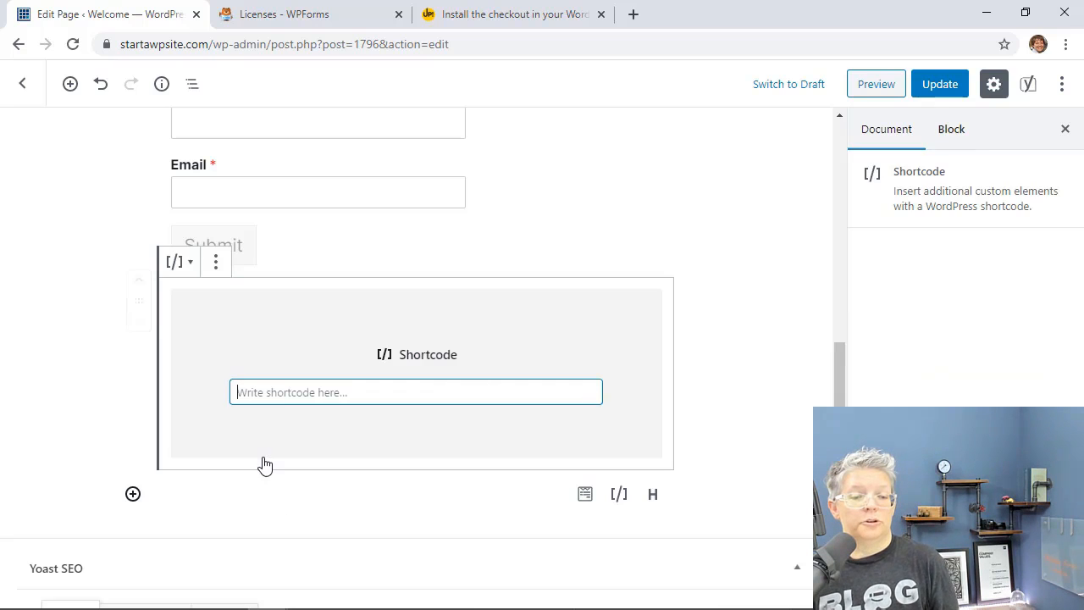
pyautogui.rightClick(279, 394)
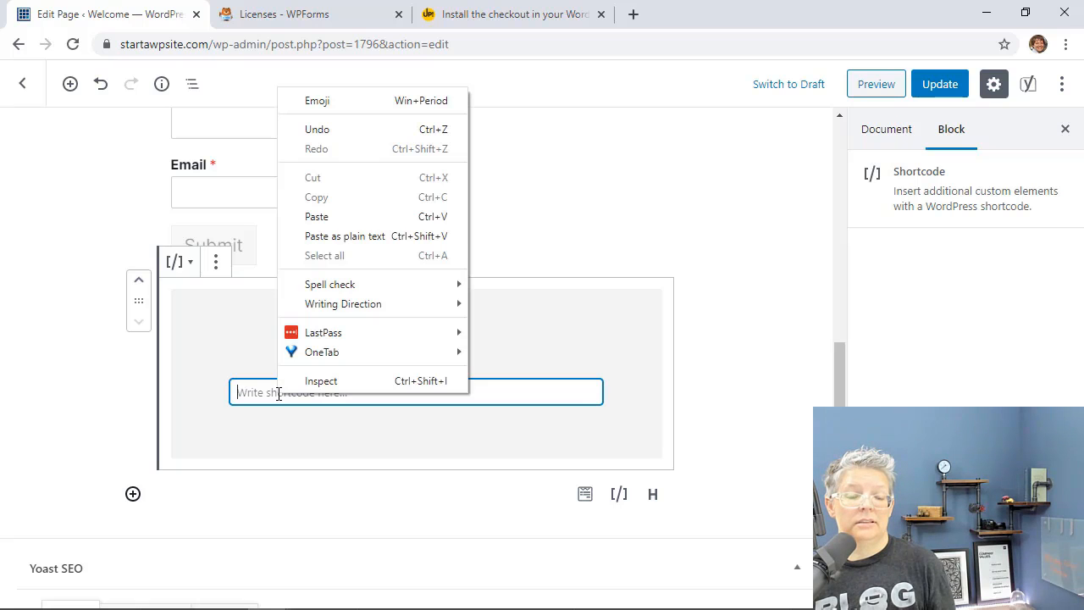
pyautogui.click(310, 216)
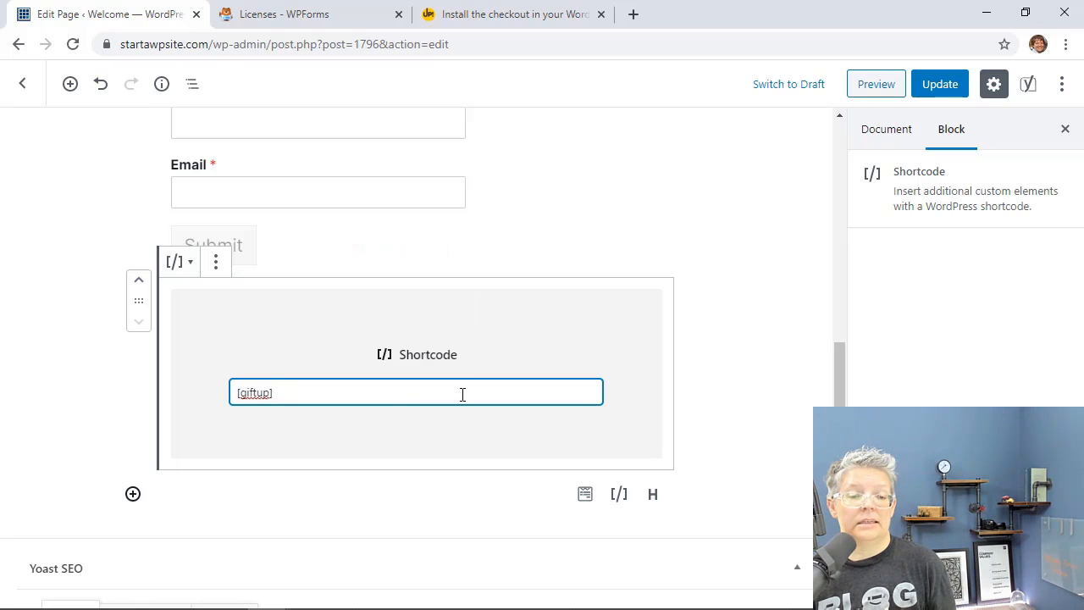
pyautogui.click(957, 236)
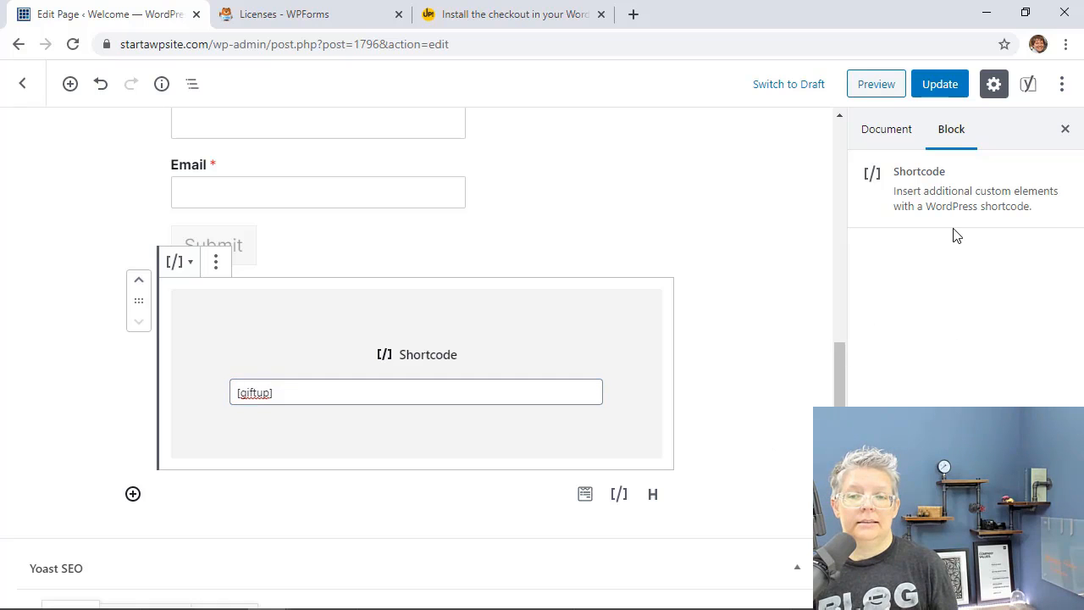
pyautogui.click(780, 407)
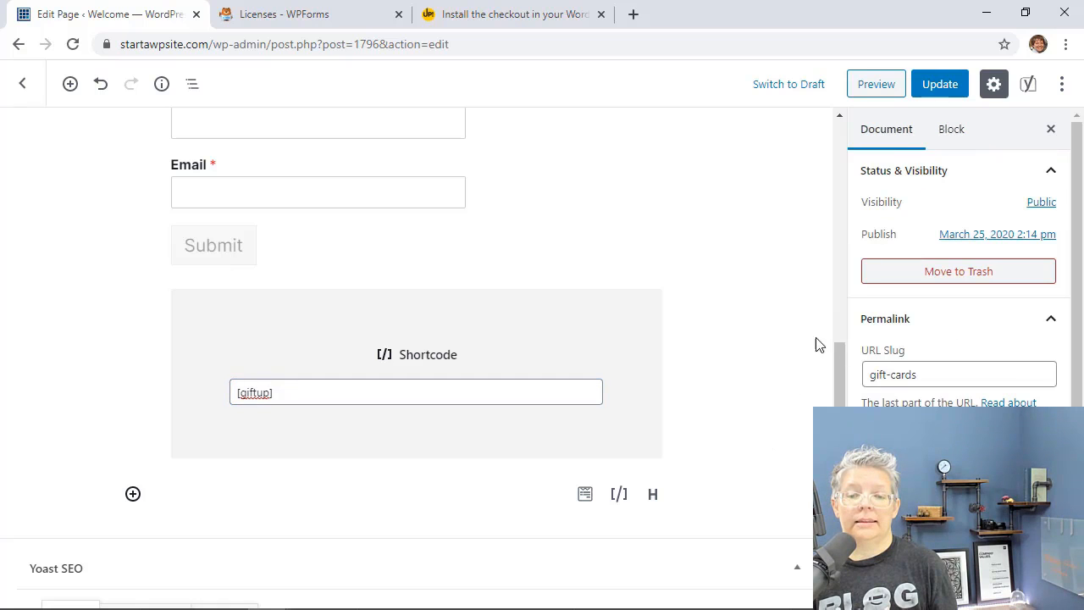
pyautogui.click(935, 84)
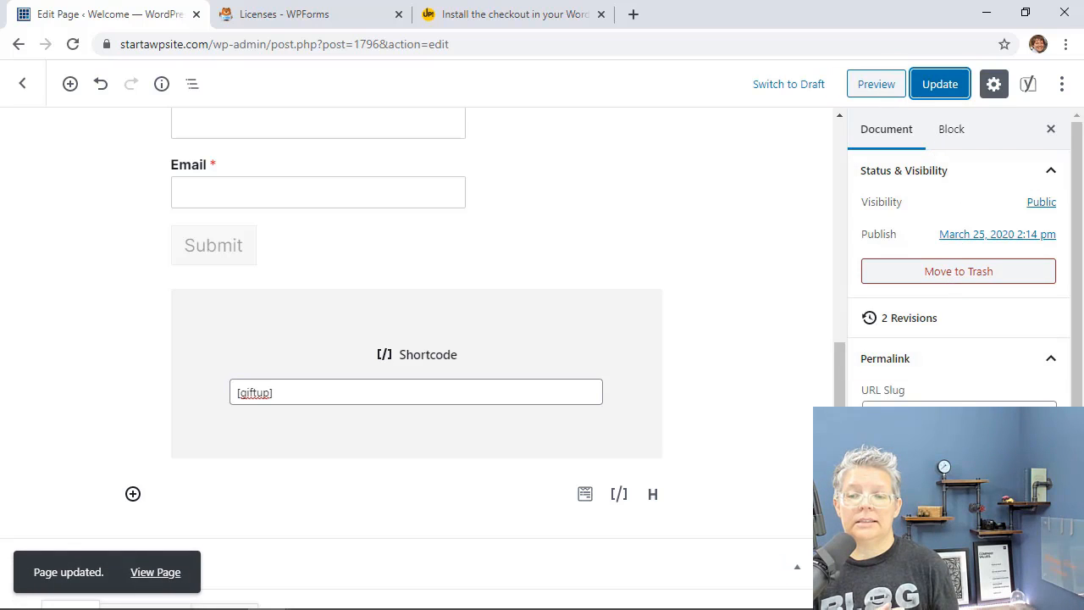
# Step: View the live Gift Cards page and examine the embedded Gift Up! checkout, including its artwork, purchase options and test mode notice
pyautogui.click(155, 572)
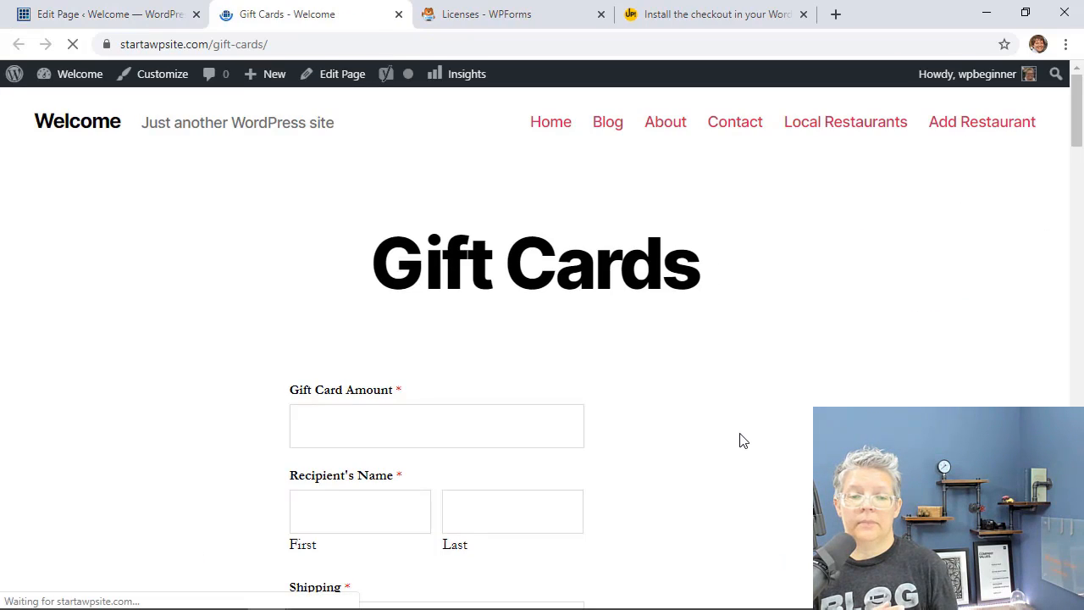
pyautogui.scroll(-10, 602, 416)
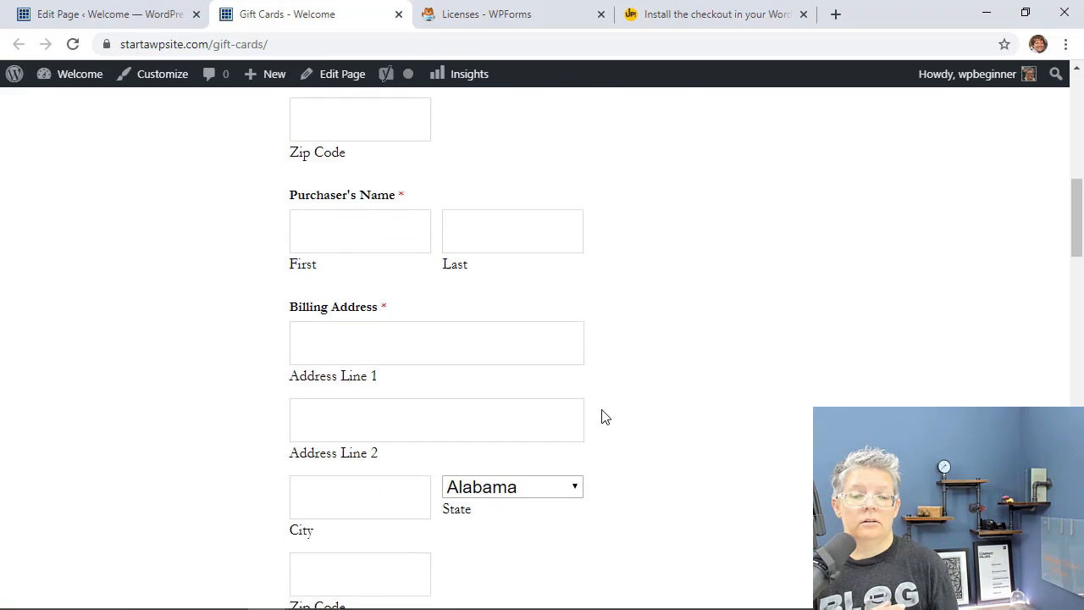
pyautogui.scroll(-5, 605, 416)
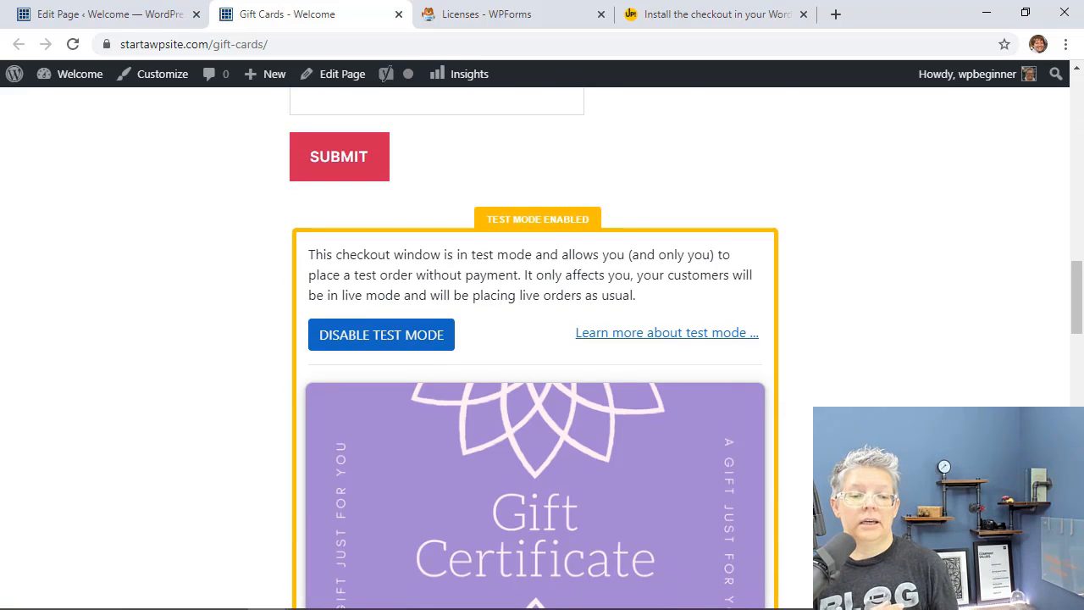
pyautogui.scroll(-2, 569, 319)
pyautogui.scroll(-4, 618, 498)
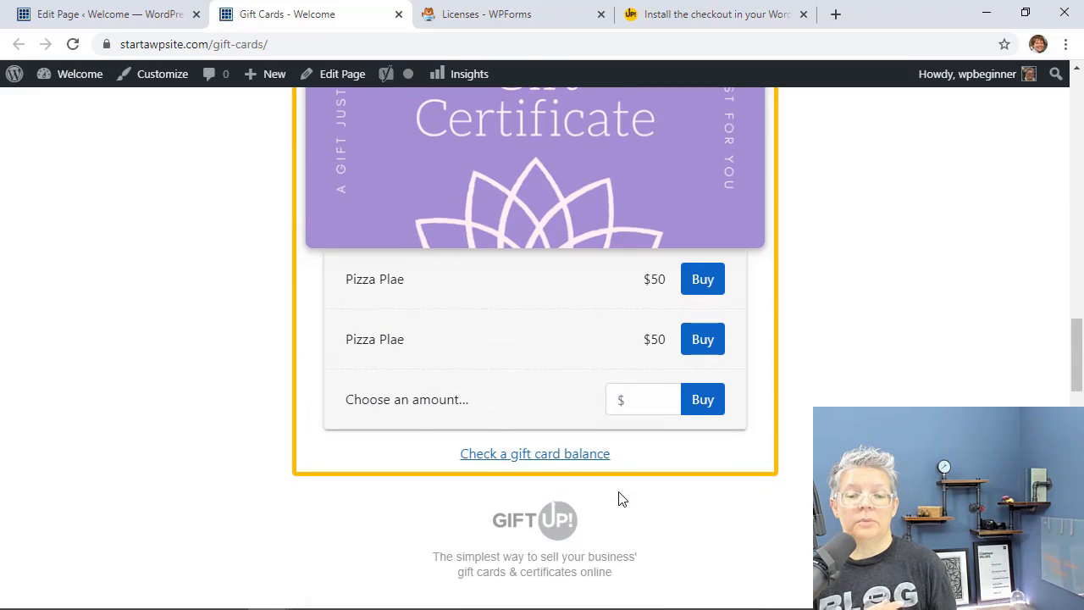
pyautogui.scroll(-1, 618, 498)
pyautogui.scroll(3, 618, 498)
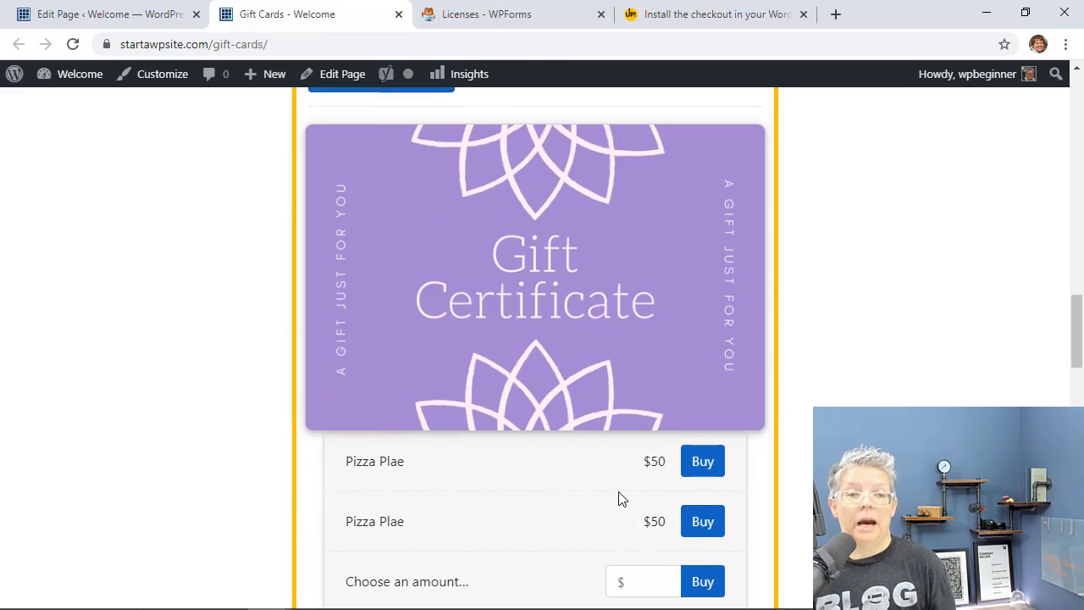
pyautogui.scroll(2, 619, 499)
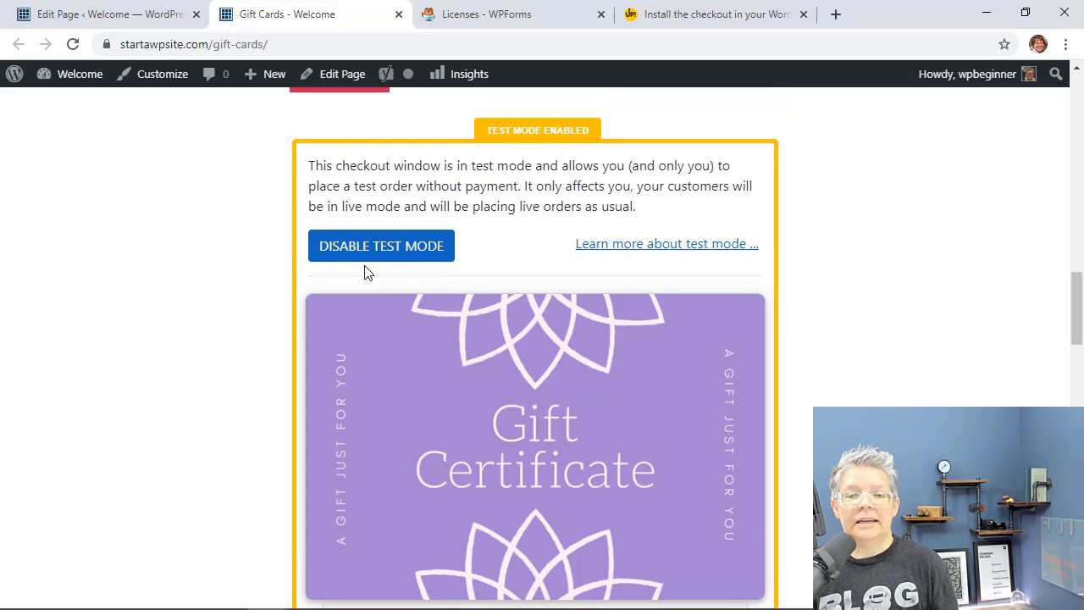